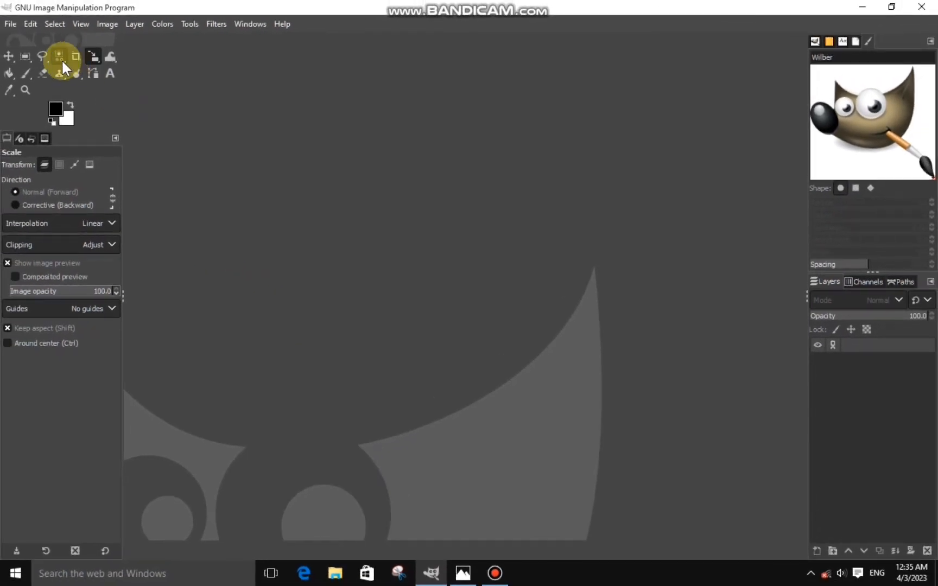
# - Create a new 1920 × 1080 px image and add a transparent layer above the white background
pyautogui.click(9, 24)
pyautogui.click(48, 43)
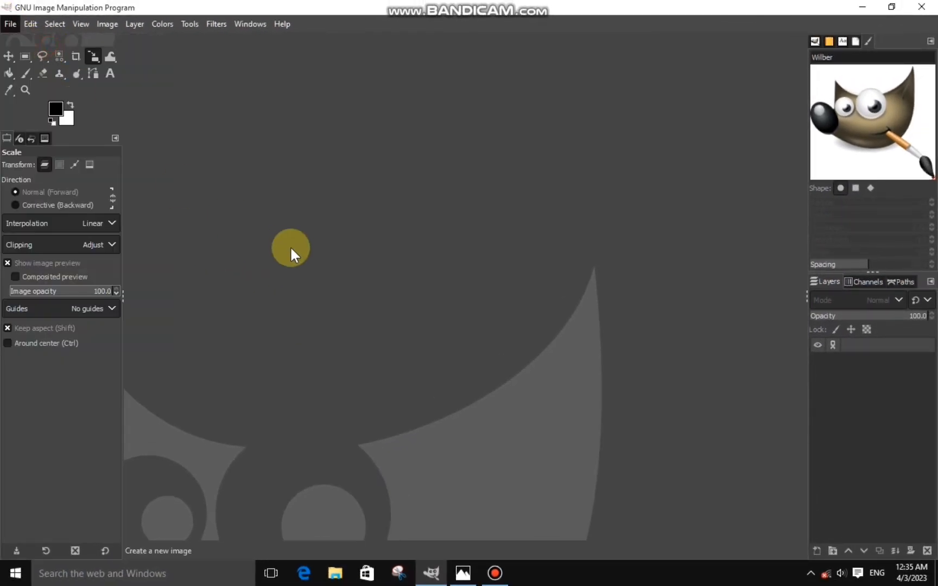
pyautogui.click(278, 208)
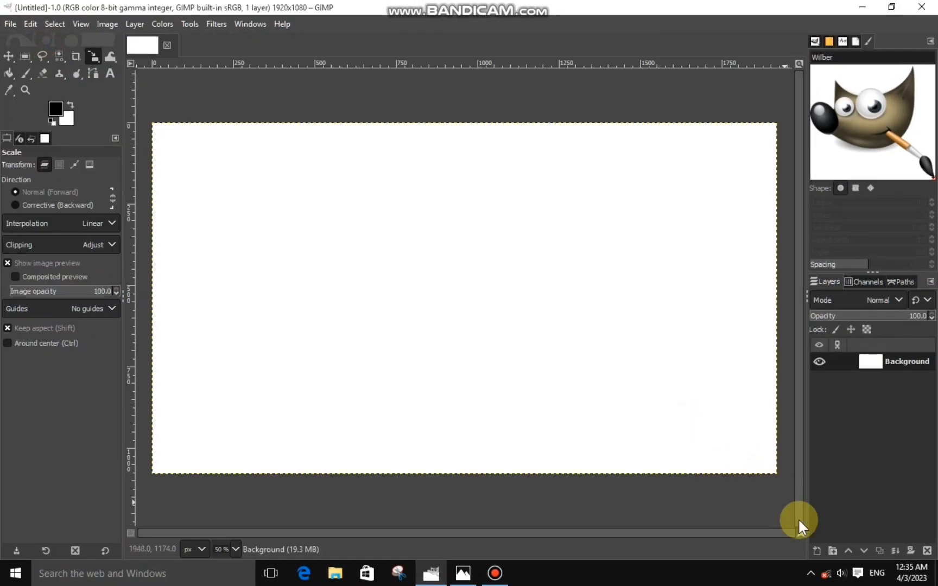
pyautogui.click(814, 550)
pyautogui.click(815, 540)
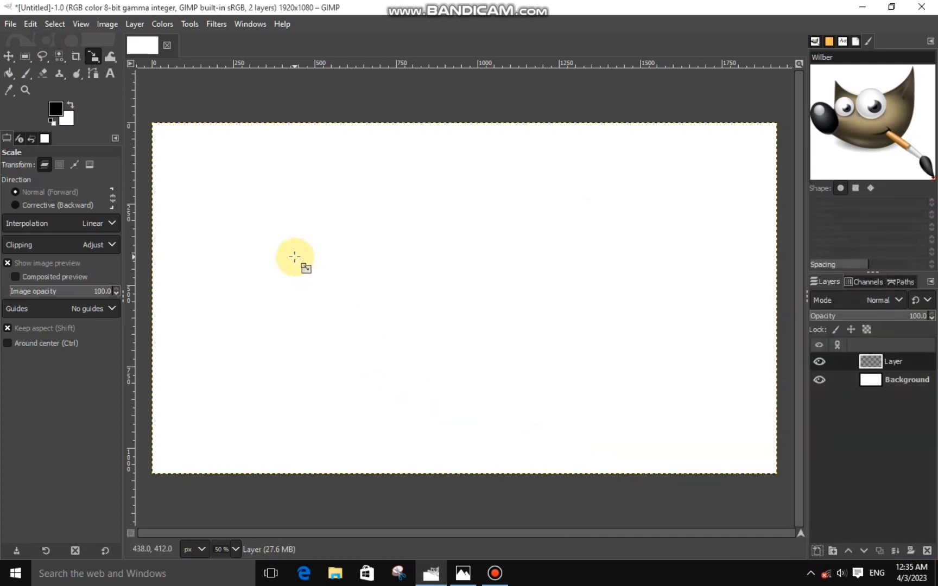
# - Make a rounded rectangular selection about 346 × 74 px with a 46.5 corner radius and fill it with the black foreground color
pyautogui.click(25, 57)
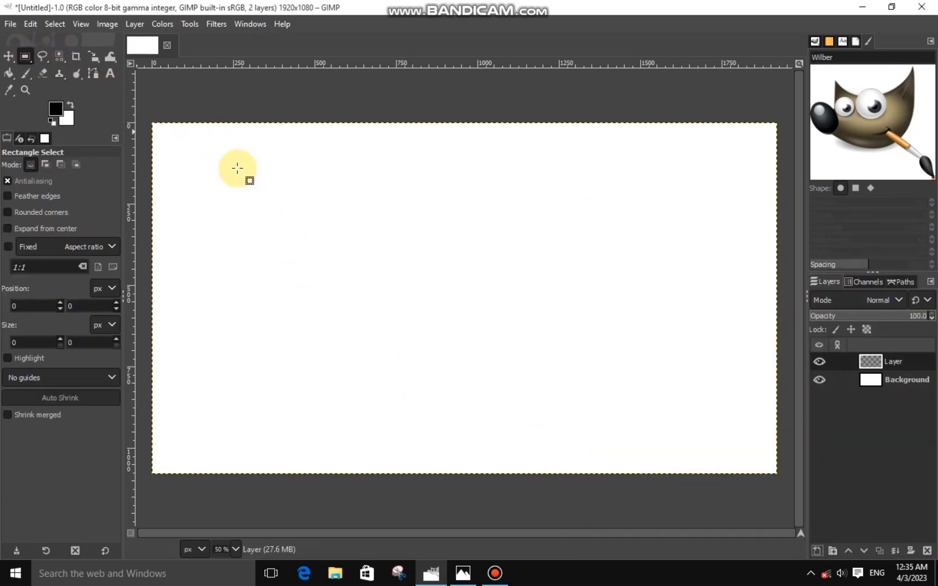
pyautogui.click(7, 212)
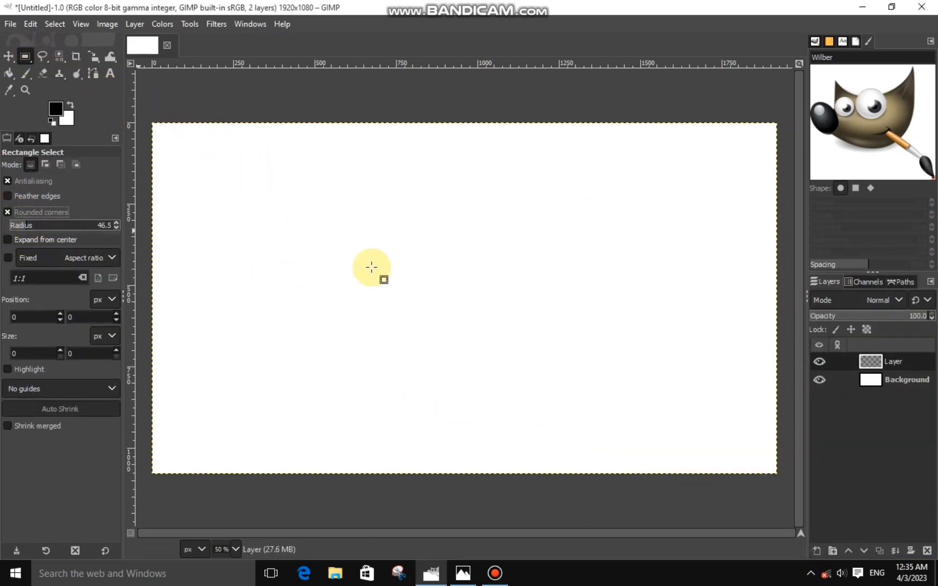
pyautogui.moveTo(314, 232); pyautogui.dragTo(427, 253)
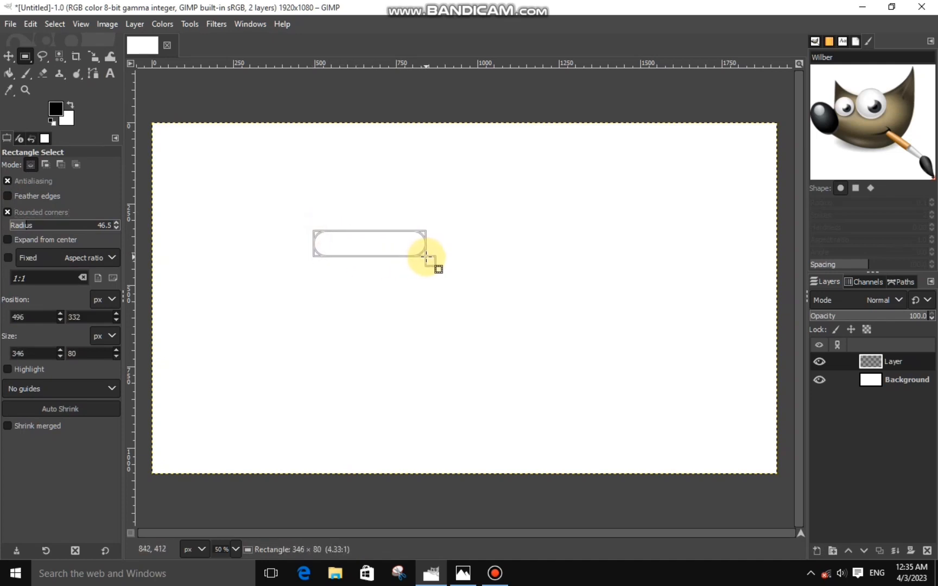
pyautogui.moveTo(427, 253); pyautogui.dragTo(427, 253)
pyautogui.rightClick(397, 247)
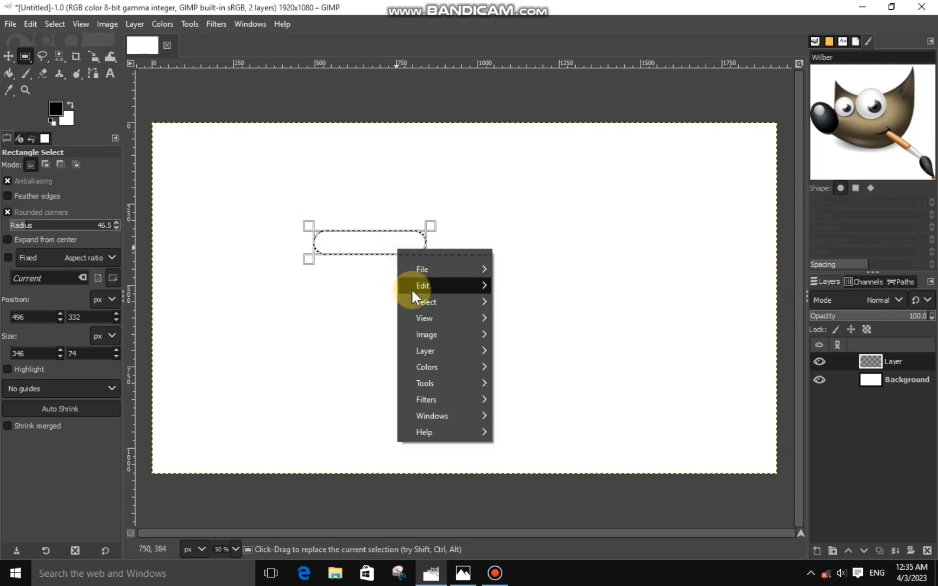
pyautogui.moveTo(413, 286)
pyautogui.click(543, 385)
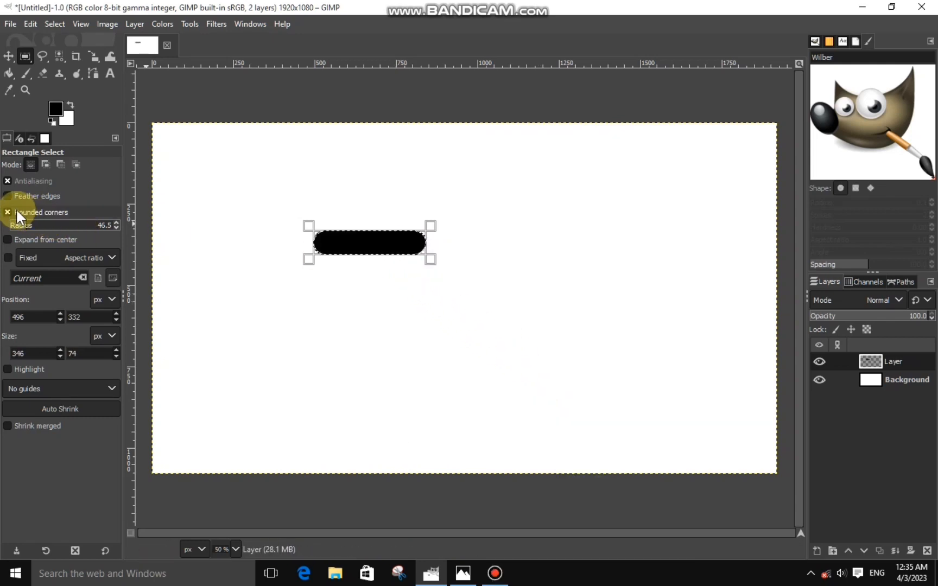
# - With Expand from center enabled, select a centered rounded slot about 258 × 26 px inside the black bar and cut it out
pyautogui.click(6, 239)
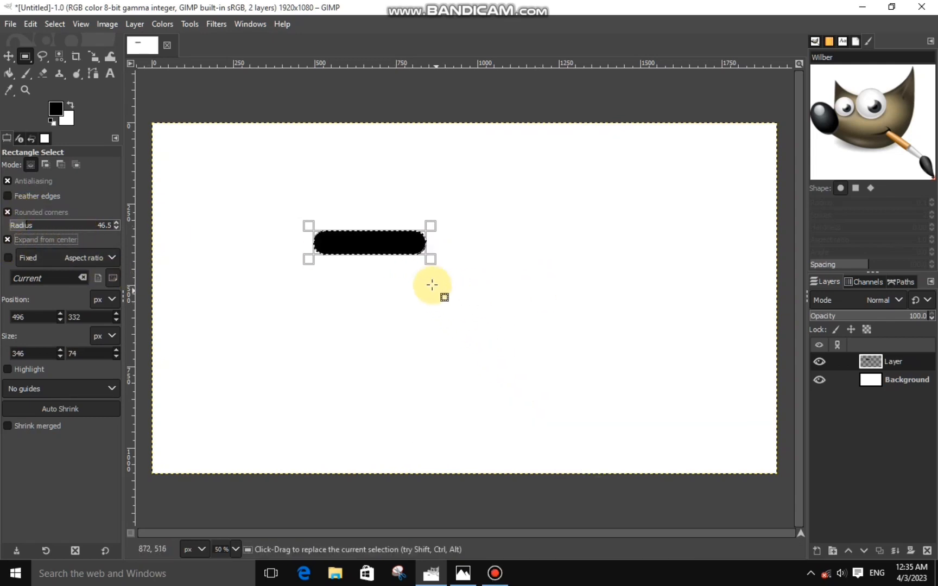
pyautogui.scroll(3, 429, 283)
pyautogui.moveTo(525, 537); pyautogui.dragTo(480, 537)
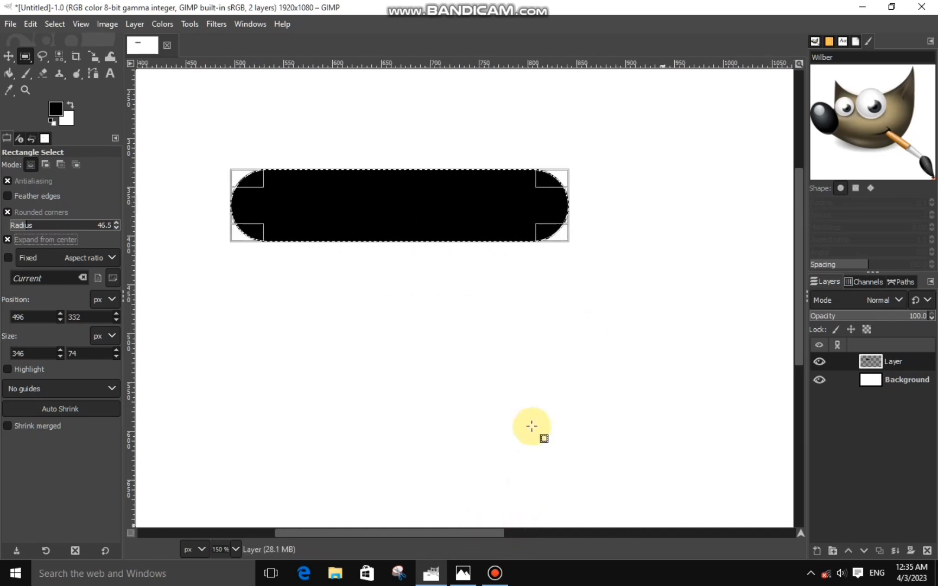
pyautogui.moveTo(565, 241); pyautogui.dragTo(514, 205)
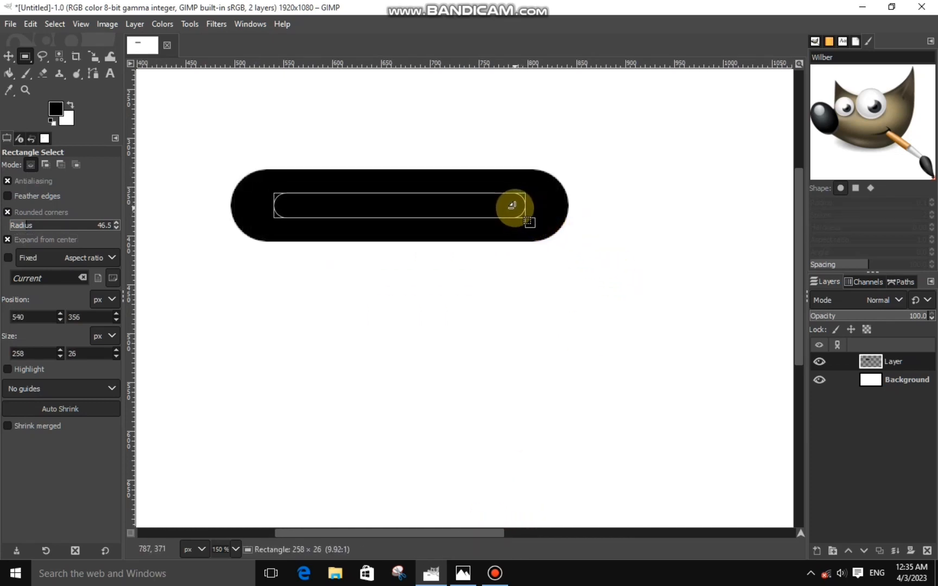
pyautogui.rightClick(511, 234)
pyautogui.moveTo(534, 266)
pyautogui.click(631, 212)
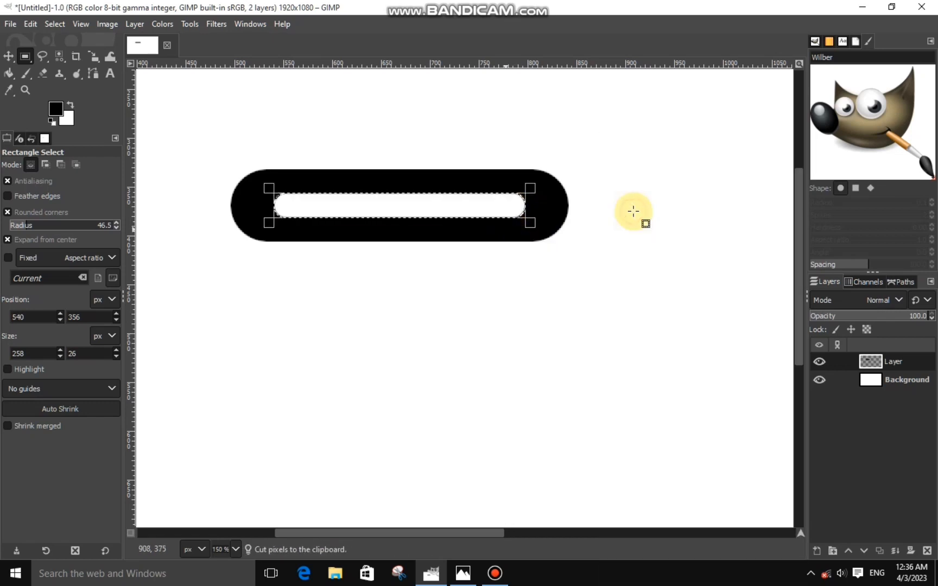
pyautogui.scroll(-2, 634, 211)
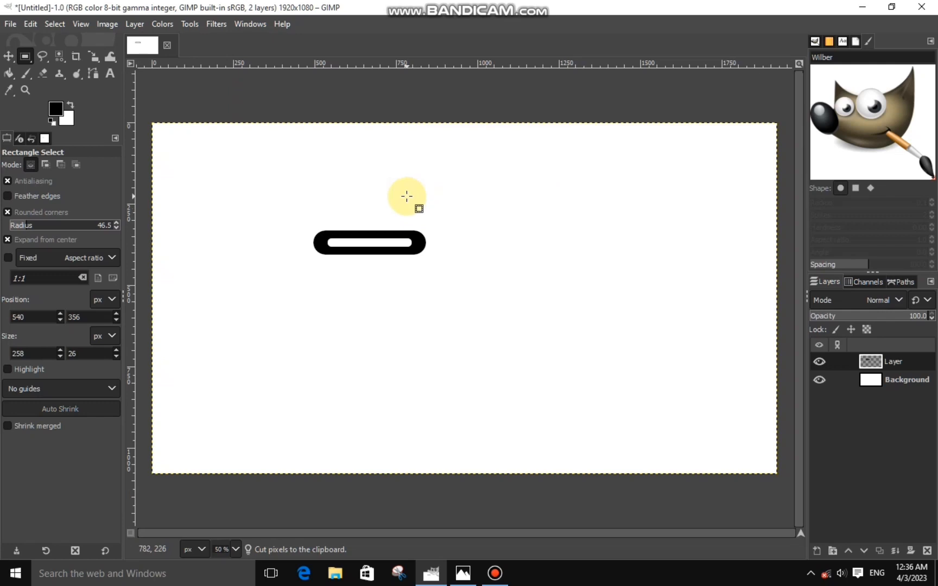
# - Turn off Rounded corners and Expand from center for the Rectangle Select tool
pyautogui.click(8, 212)
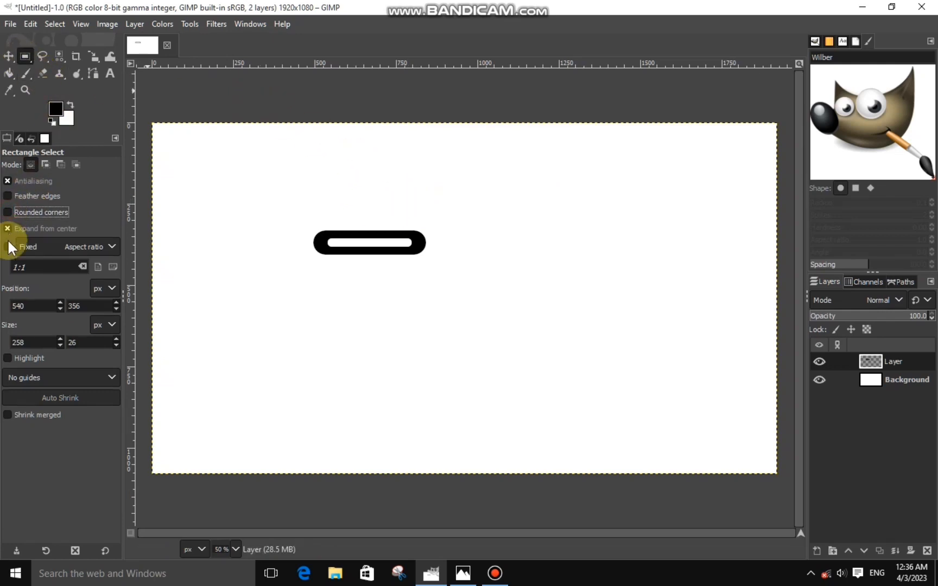
pyautogui.click(8, 228)
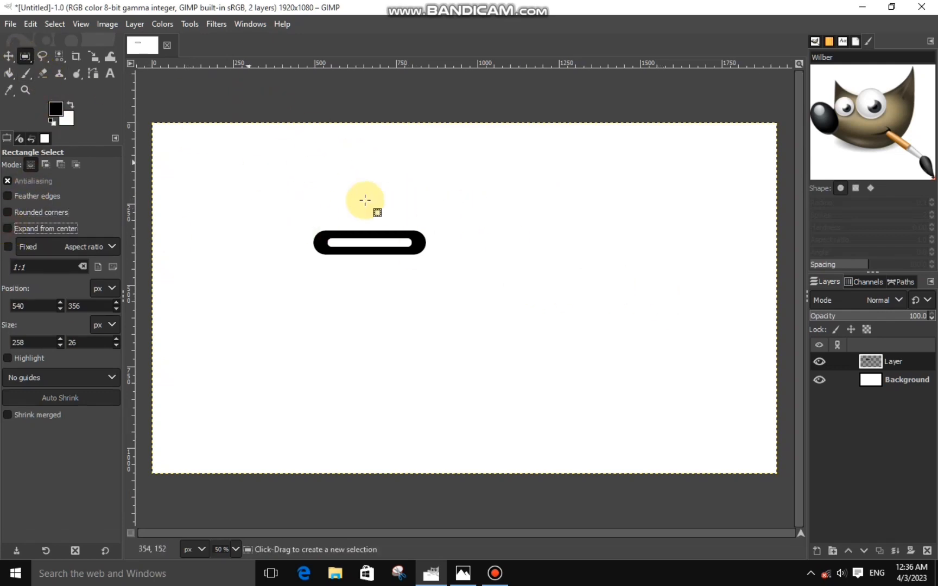
pyautogui.moveTo(371, 207); pyautogui.dragTo(450, 287)
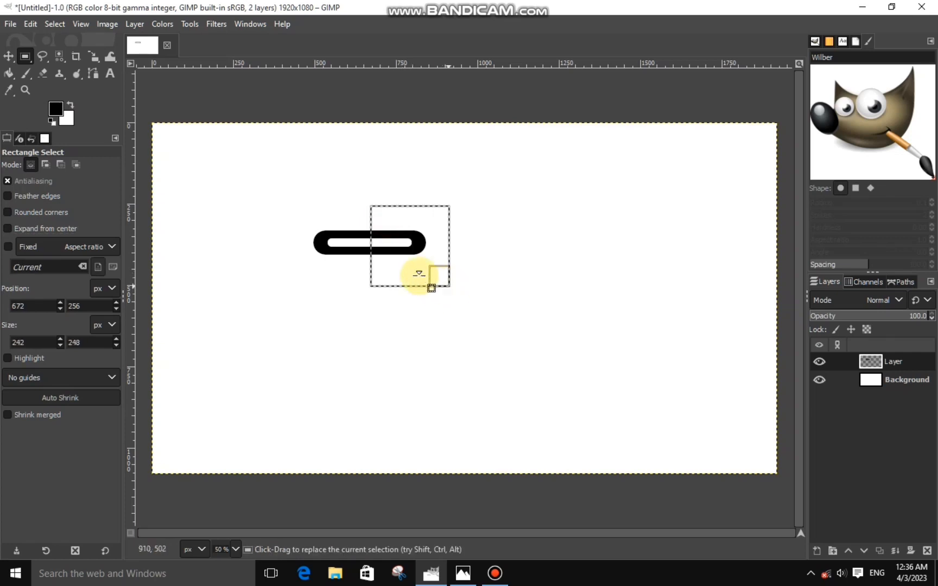
pyautogui.rightClick(416, 249)
pyautogui.moveTo(442, 286)
pyautogui.click(534, 234)
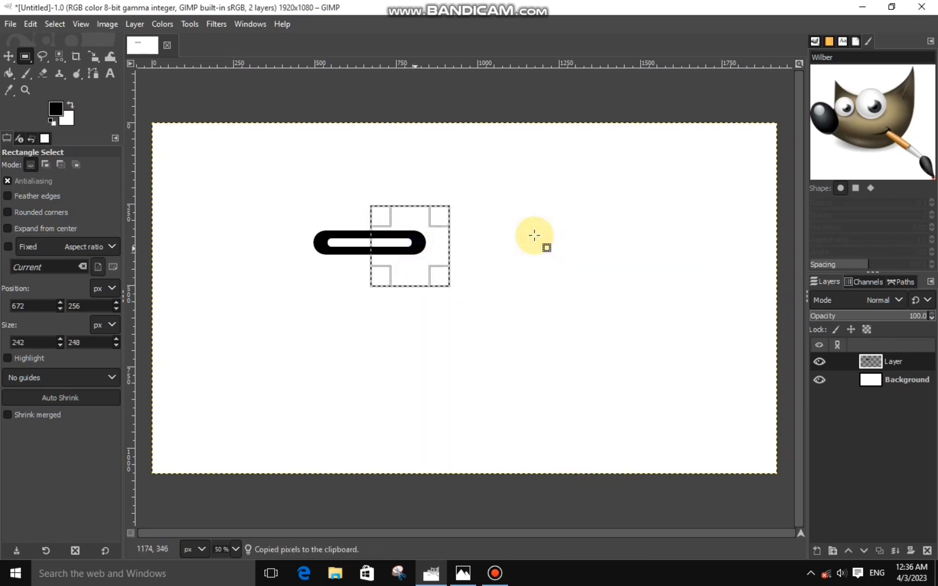
pyautogui.hotkey('ctrl', 'shift', 'a')
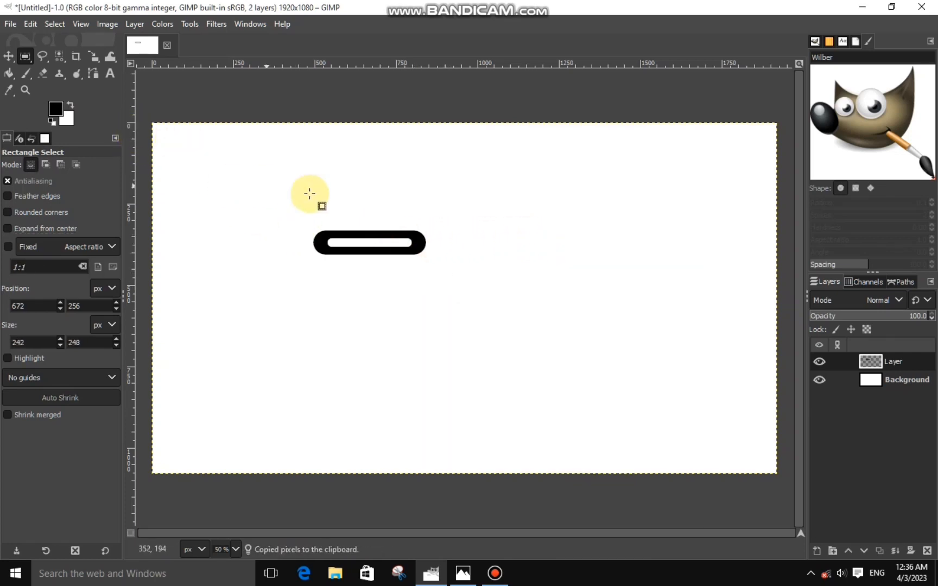
# - Cut the right half of the black ring with a selection about 250 × 268 px and paste it as a new layer
pyautogui.moveTo(368, 198); pyautogui.dragTo(443, 284)
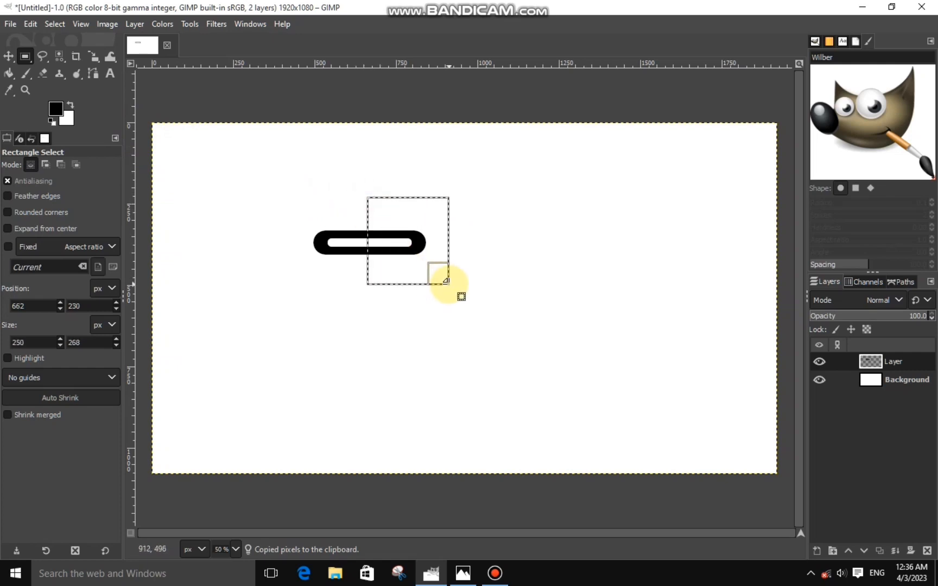
pyautogui.rightClick(403, 241)
pyautogui.moveTo(429, 278)
pyautogui.click(514, 214)
pyautogui.rightClick(402, 240)
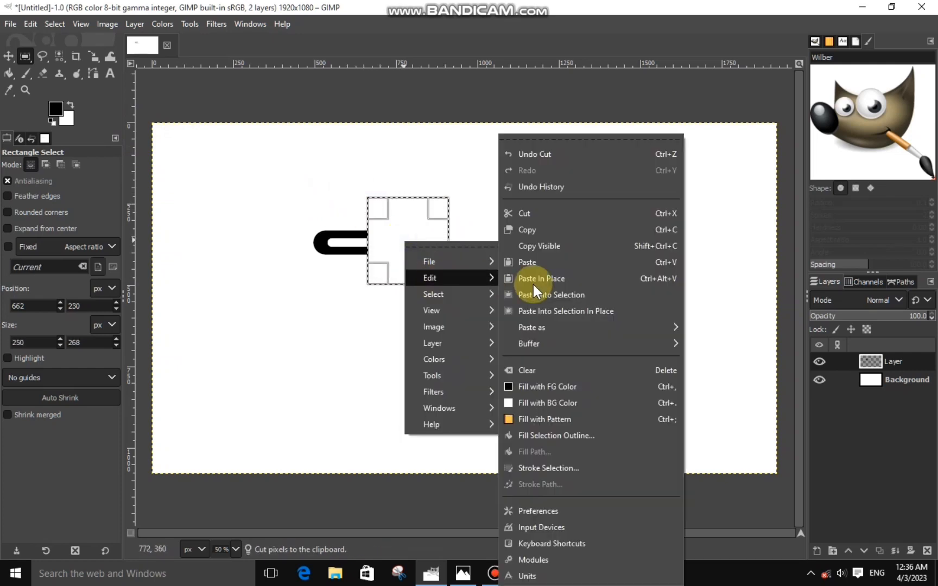
pyautogui.click(530, 262)
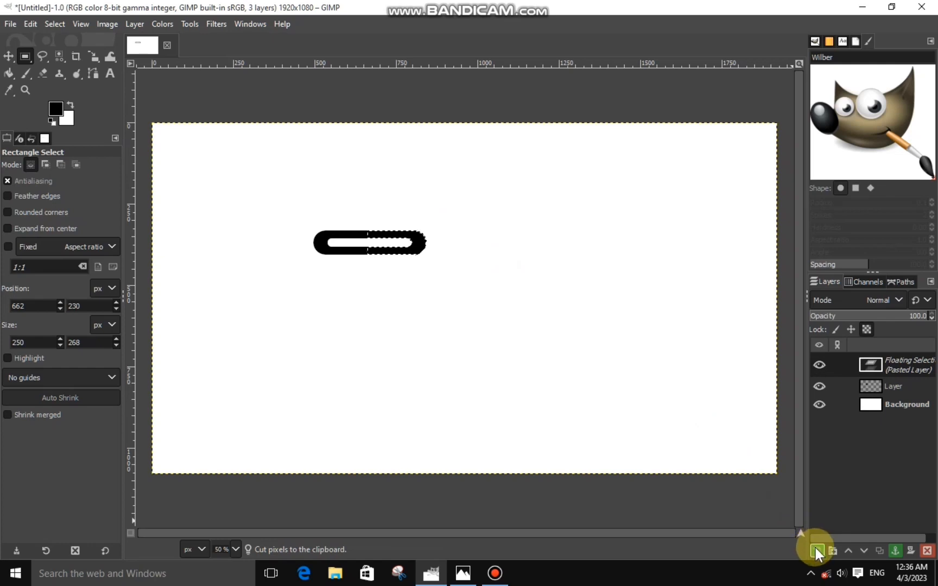
pyautogui.click(816, 553)
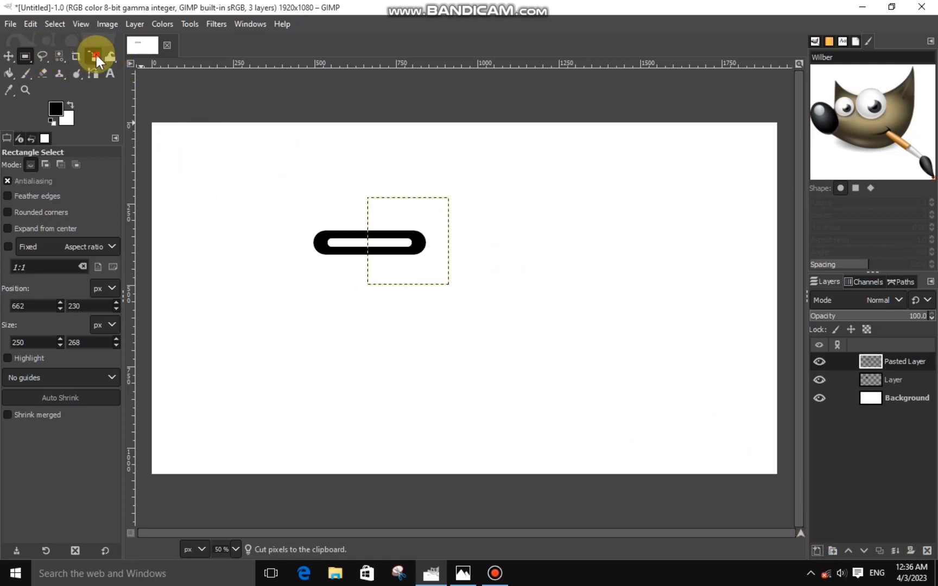
# - Shift the pasted half left and down with the Scale tool, keeping 250 × 268 px, so both halves join into an S
pyautogui.click(95, 55)
pyautogui.click(401, 248)
pyautogui.moveTo(408, 245); pyautogui.dragTo(370, 256)
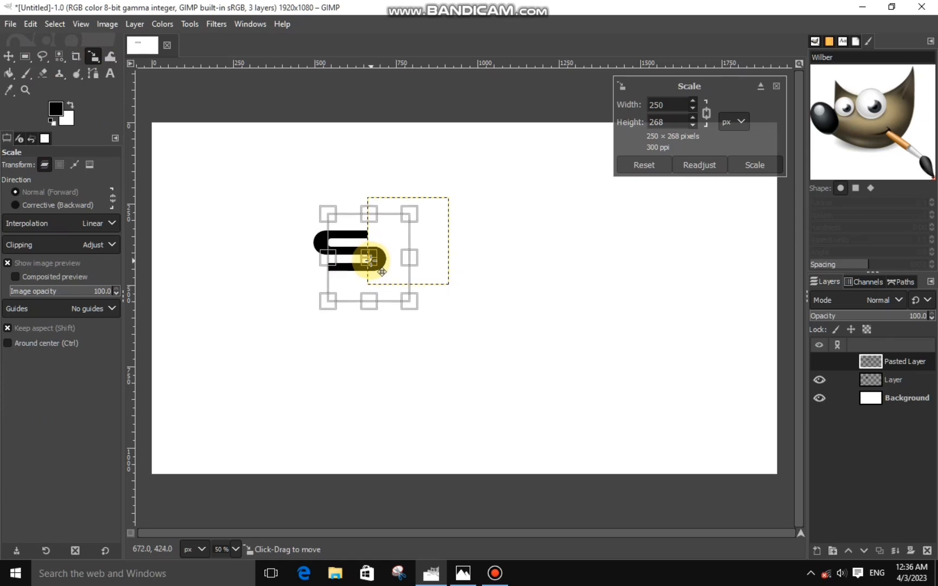
pyautogui.click(755, 166)
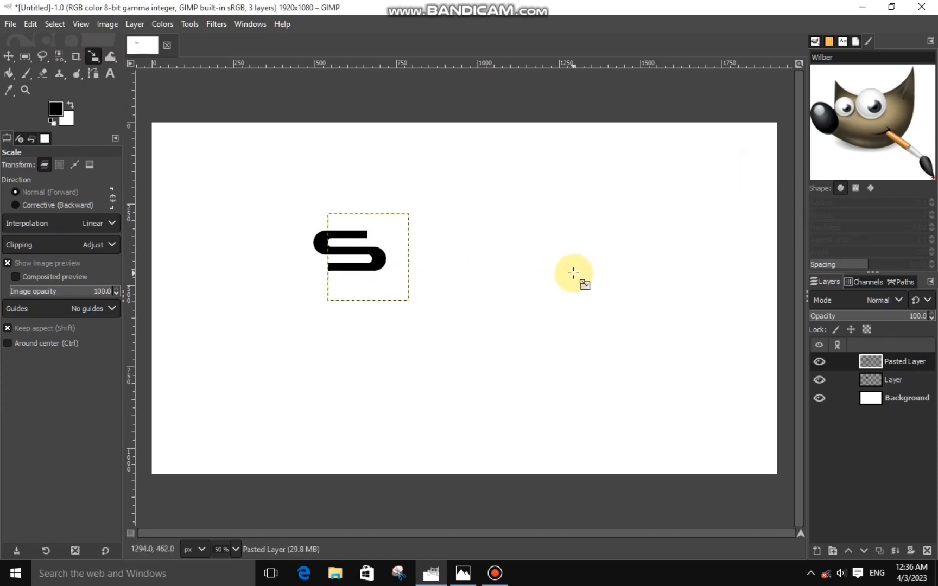
# - Check the joint between the two halves and merge the pasted layer down into the layer below
pyautogui.scroll(5, 320, 270)
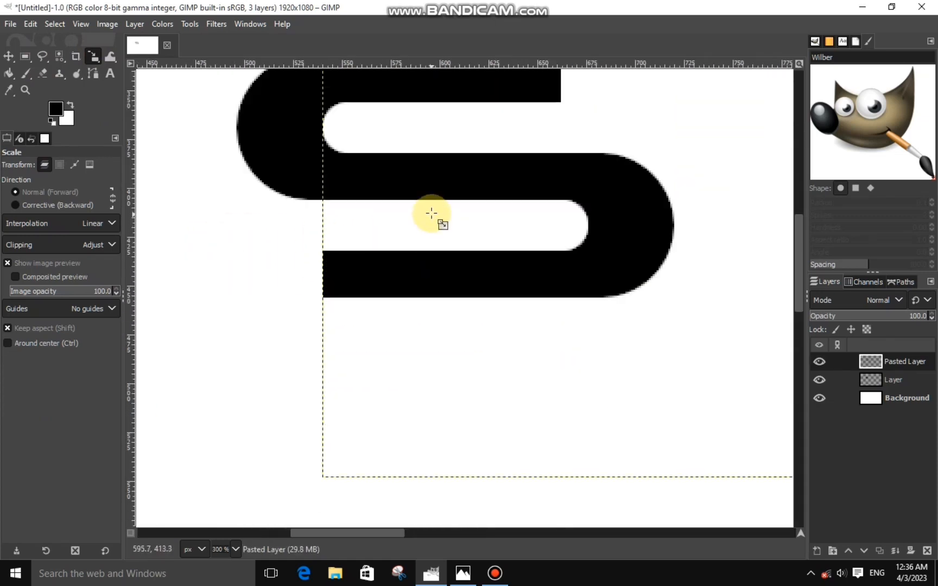
pyautogui.scroll(-5, 494, 173)
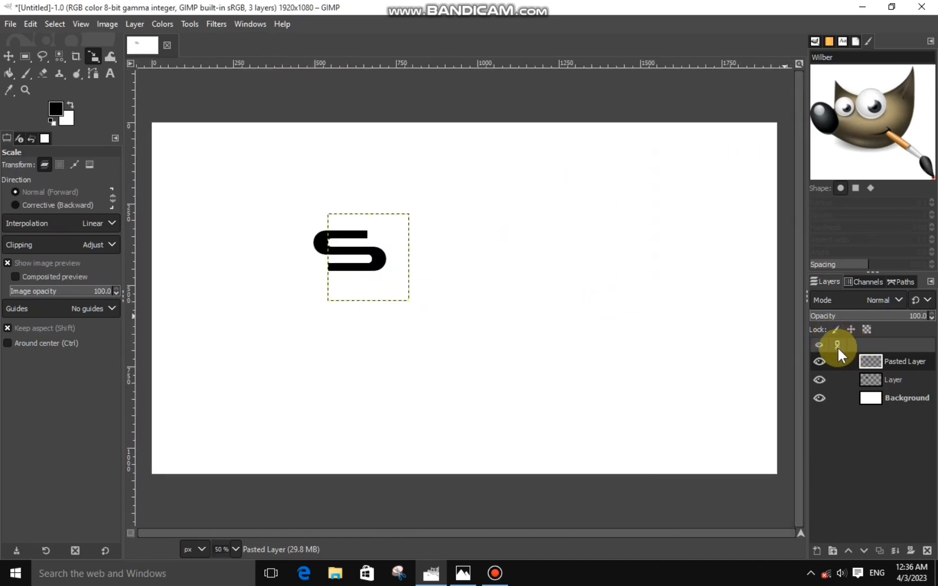
pyautogui.rightClick(869, 360)
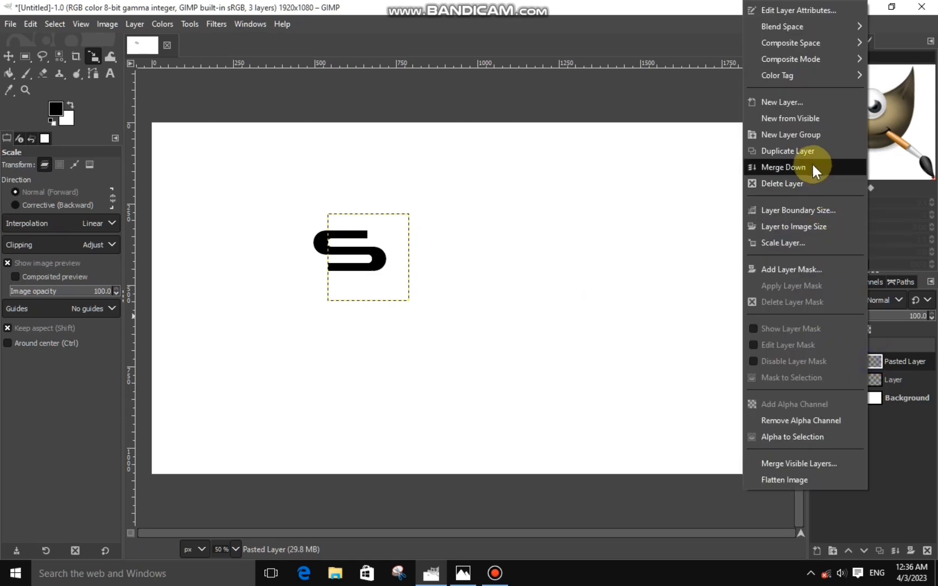
pyautogui.click(811, 163)
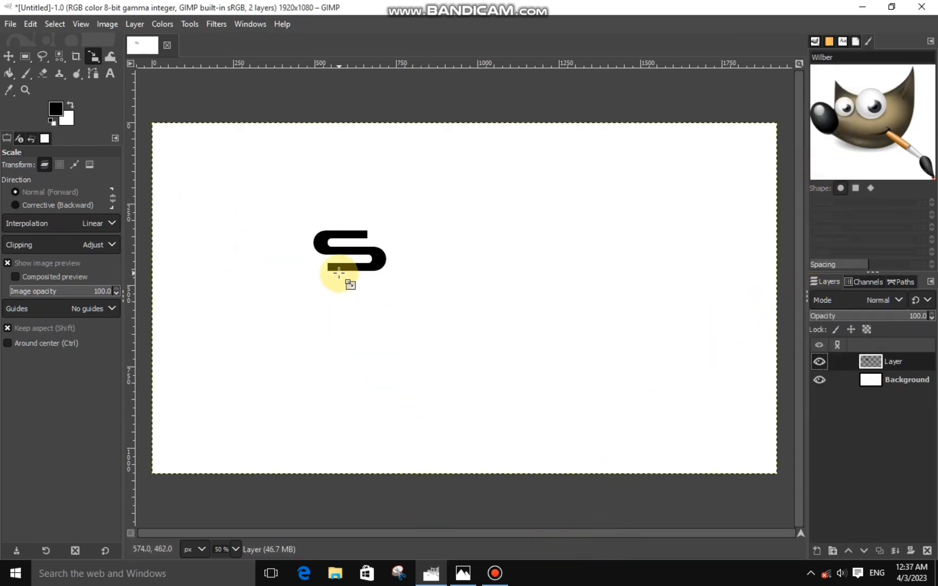
# - Switch to Rectangle Select and add a new transparent layer above the merged S shape
pyautogui.click(25, 56)
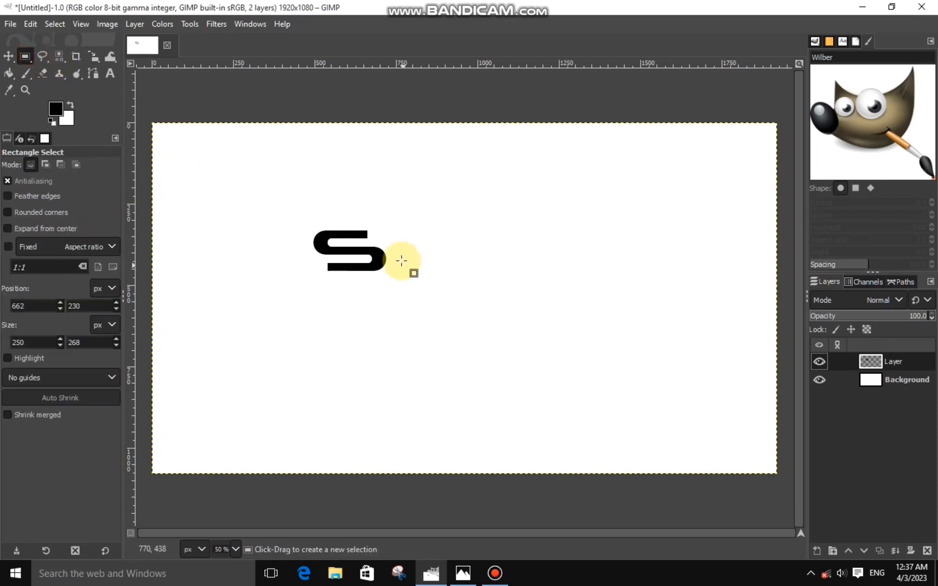
pyautogui.keyDown('ctrl'); pyautogui.scroll(2, 401, 241); pyautogui.keyUp('ctrl')
pyautogui.moveTo(394, 214); pyautogui.dragTo(493, 232)
pyautogui.click(499, 256)
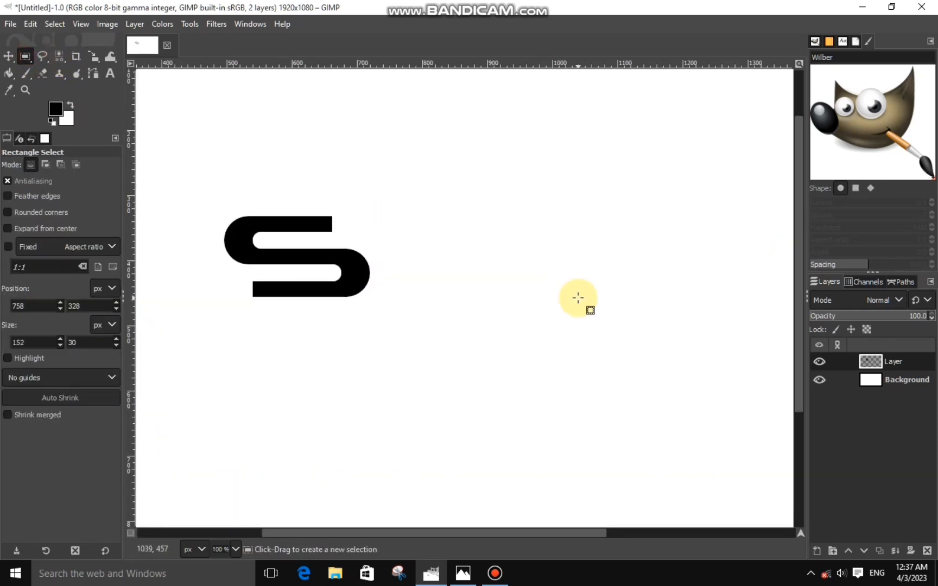
pyautogui.click(818, 550)
pyautogui.click(823, 535)
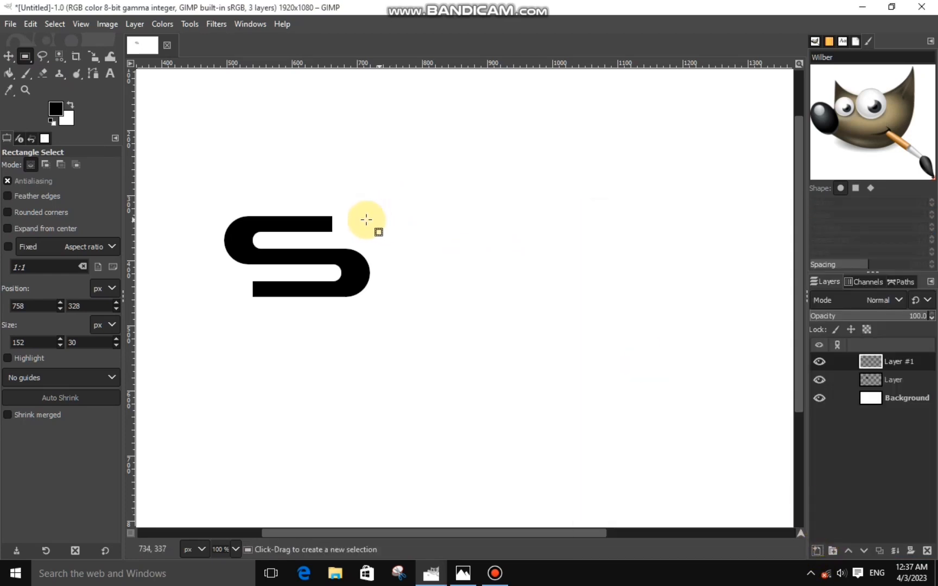
# - Extend the S's upper arm to the right by filling a selection of about 255 × 24 px with the foreground colour, and deselect
pyautogui.moveTo(332, 216); pyautogui.dragTo(487, 237)
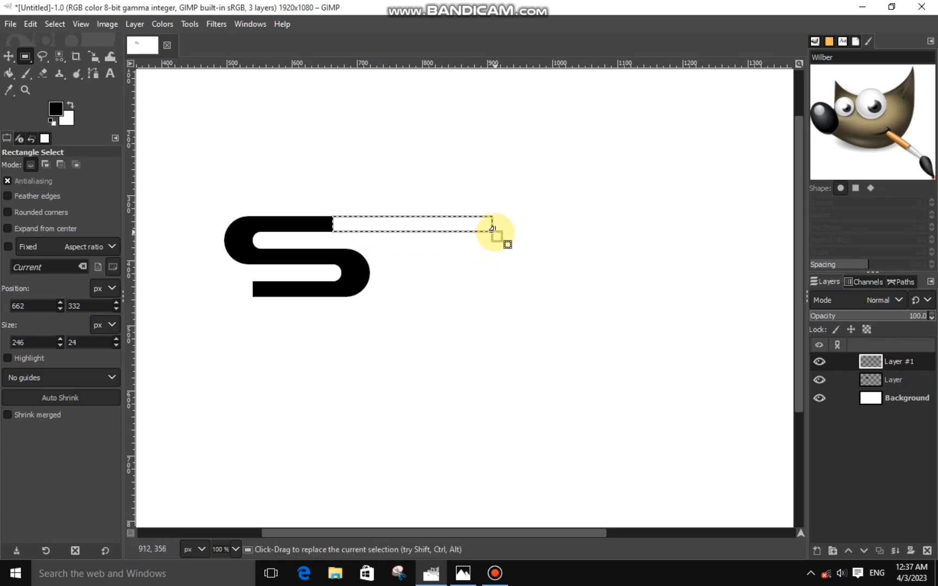
pyautogui.scroll(3, 391, 245)
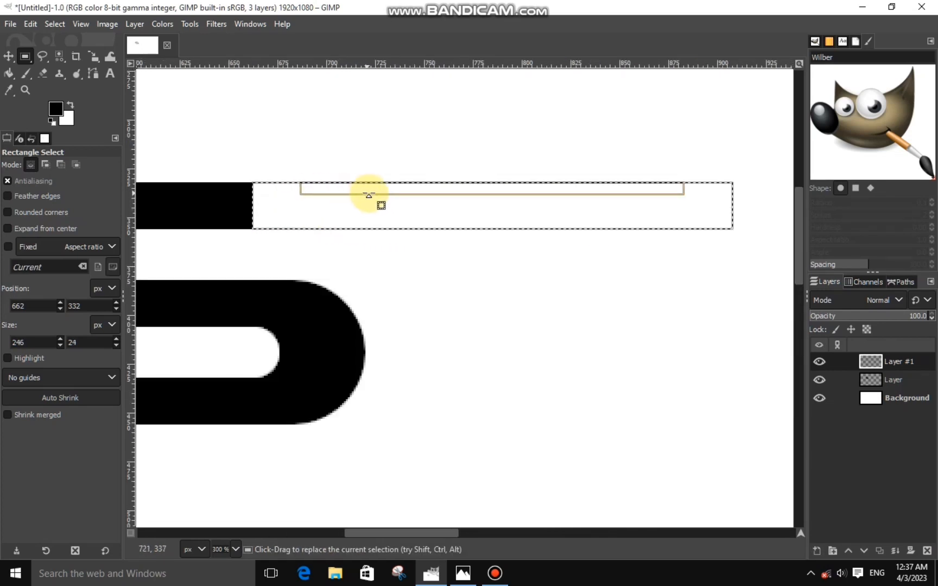
pyautogui.click(372, 192)
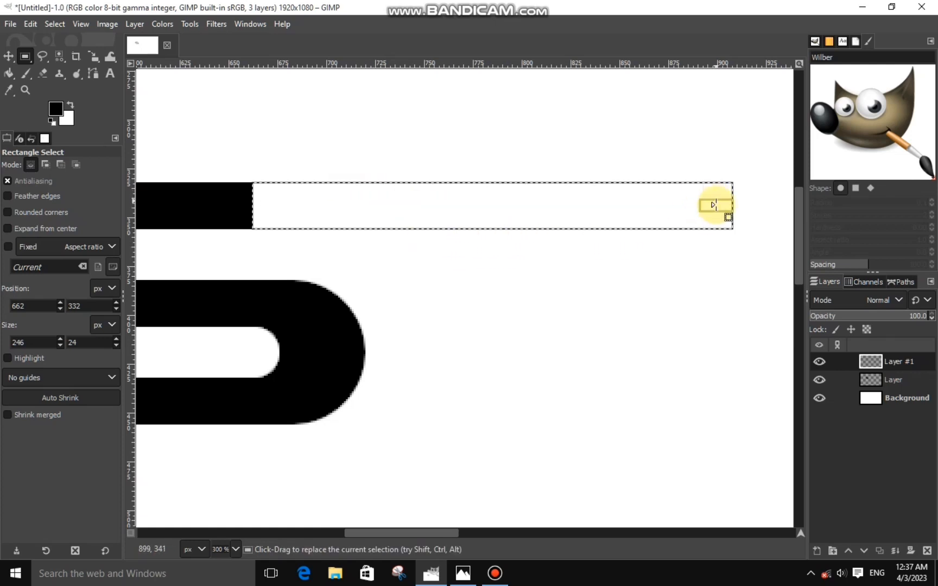
pyautogui.moveTo(730, 206); pyautogui.dragTo(728, 207)
pyautogui.rightClick(623, 213)
pyautogui.moveTo(653, 245)
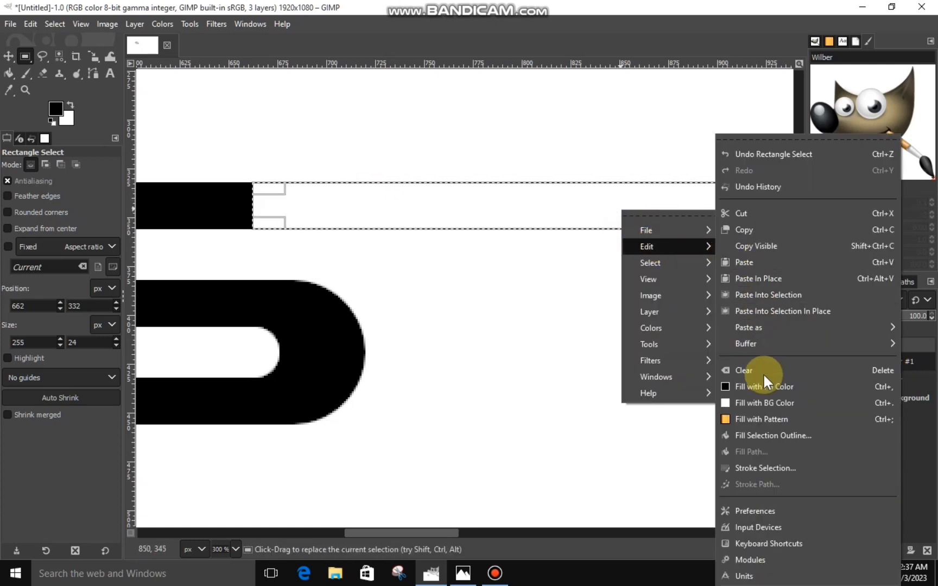
pyautogui.click(766, 386)
pyautogui.hotkey('ctrl', 'shift', 'a')
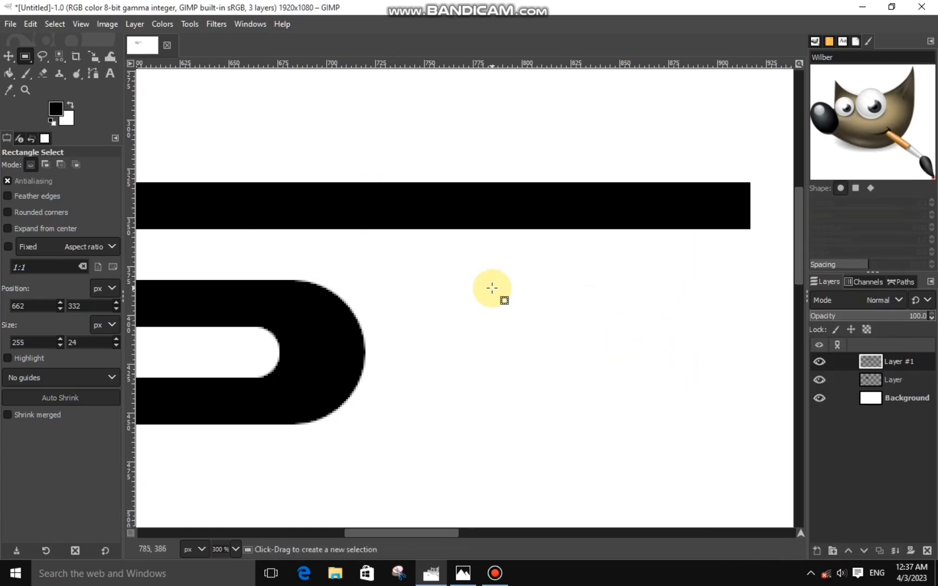
# - Fill a vertical stem of about 25 × 108 px with the foreground colour beneath the extended bar to form a T, and deselect
pyautogui.scroll(-1, 494, 287)
pyautogui.scroll(-1, 443, 276)
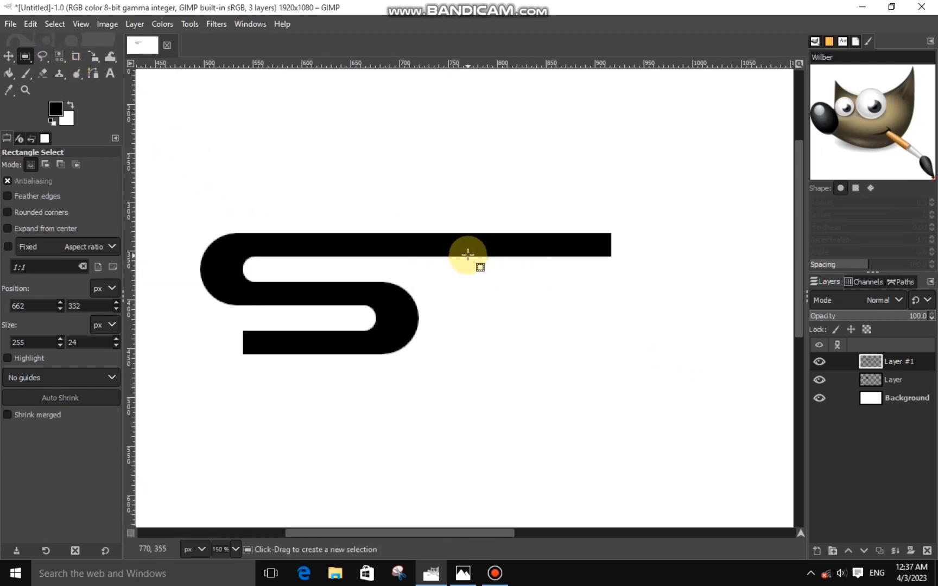
pyautogui.moveTo(468, 253); pyautogui.dragTo(492, 370)
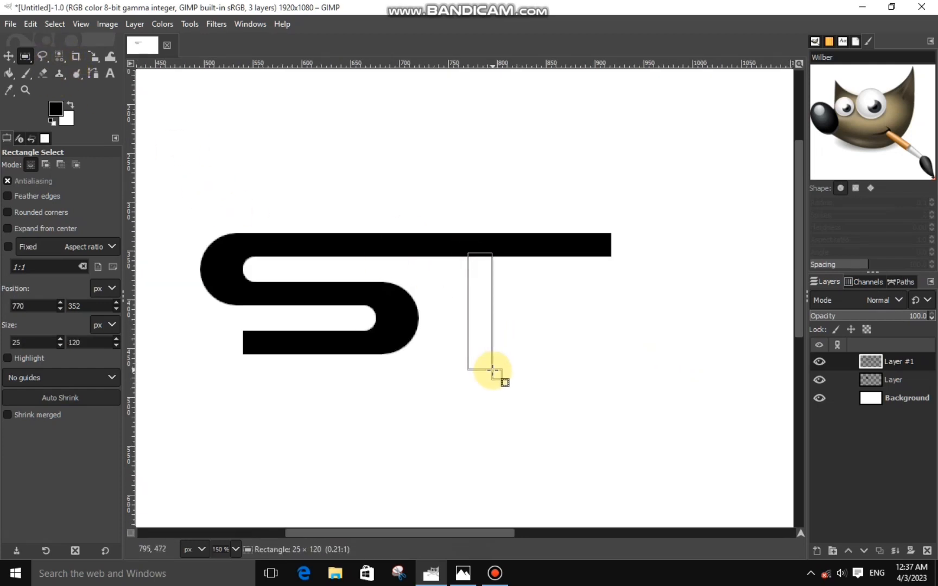
pyautogui.moveTo(493, 361); pyautogui.dragTo(486, 364)
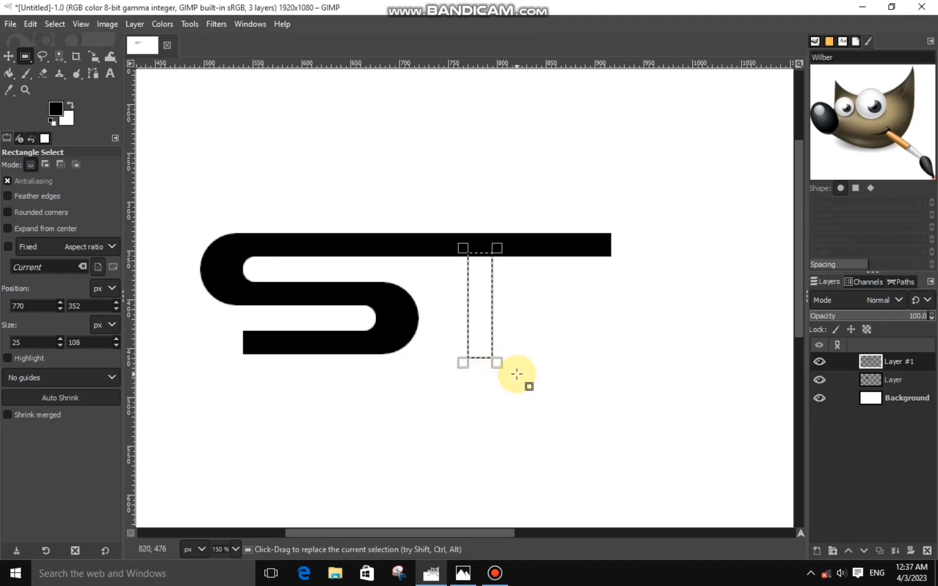
pyautogui.rightClick(481, 320)
pyautogui.moveTo(522, 363)
pyautogui.click(613, 389)
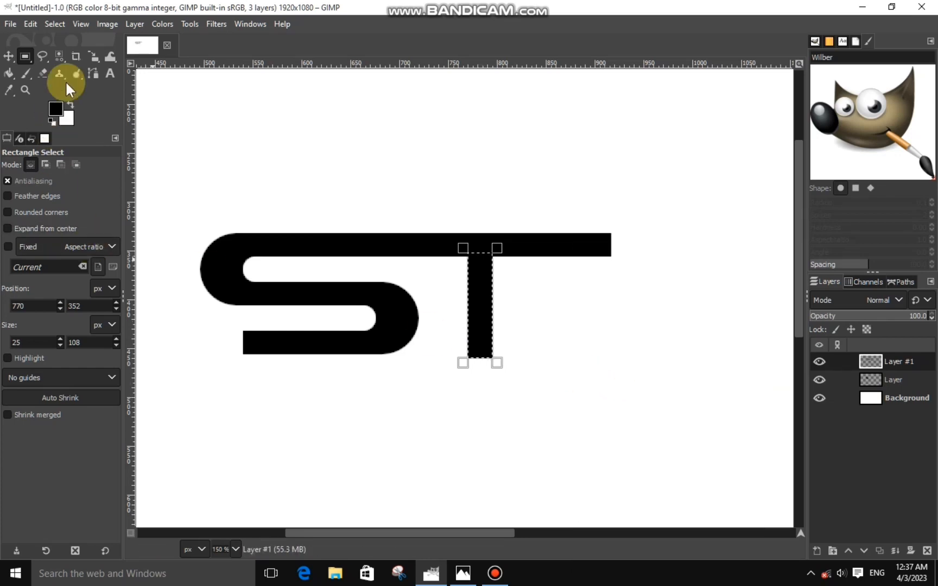
pyautogui.click(63, 26)
pyautogui.click(87, 60)
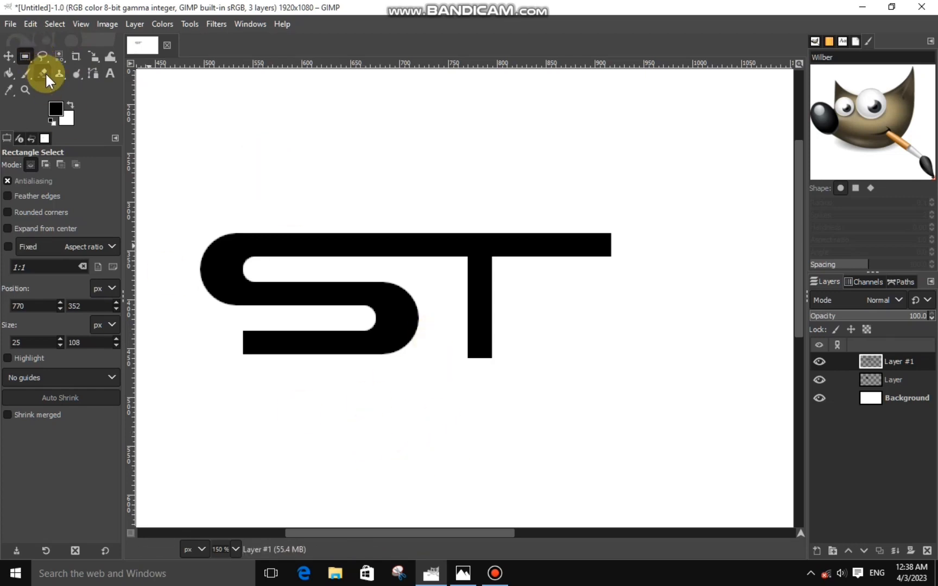
# - Trim the right end of the T's crossbar by cutting a selection of about 115 × 72 px, and deselect
pyautogui.moveTo(552, 210); pyautogui.dragTo(663, 279)
pyautogui.rightClick(608, 261)
pyautogui.moveTo(636, 298)
pyautogui.click(737, 212)
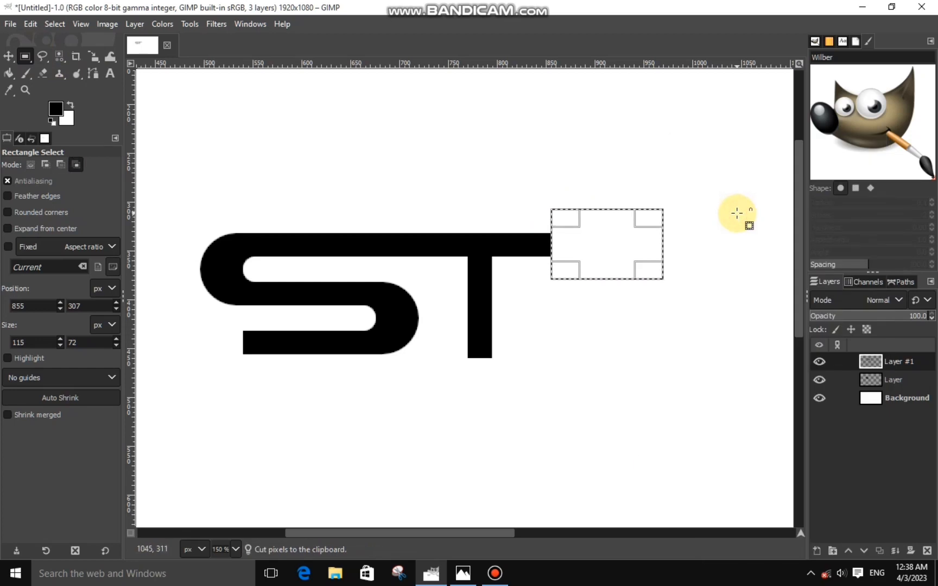
pyautogui.click(433, 360)
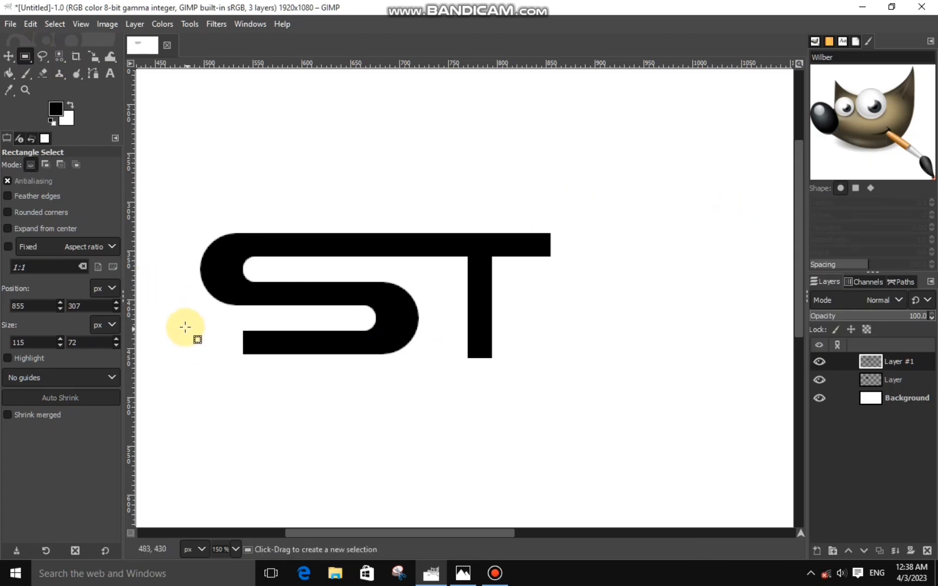
# - Extend the S's lower arm to the left on the S layer by filling an 81 × 24 px selection with the foreground colour
pyautogui.moveTo(179, 330); pyautogui.dragTo(258, 353)
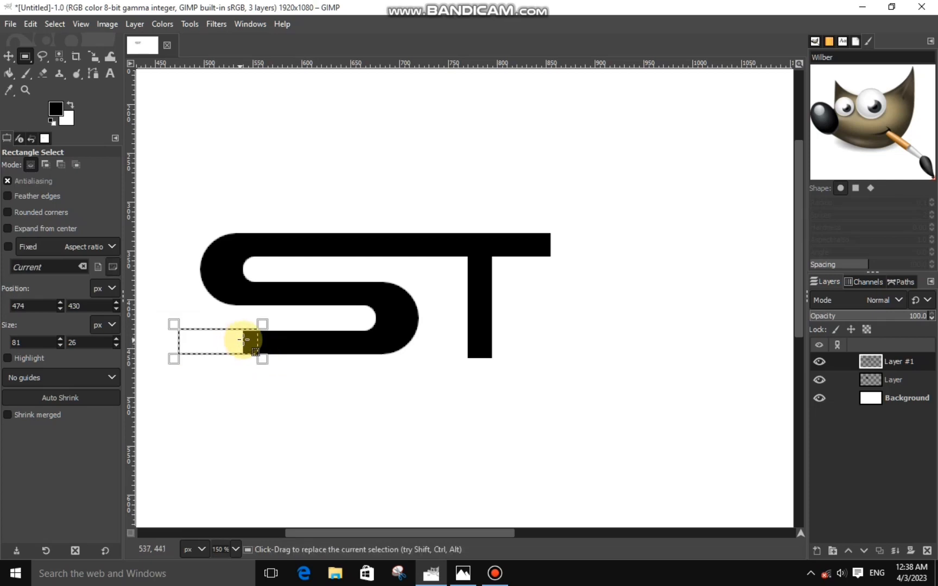
pyautogui.scroll(3, 237, 335)
pyautogui.moveTo(324, 528); pyautogui.dragTo(302, 533)
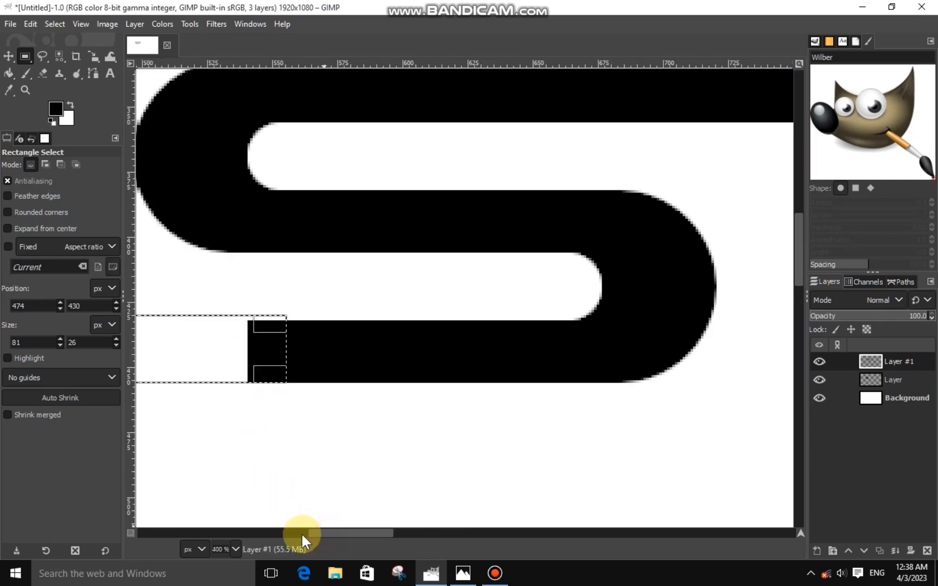
pyautogui.moveTo(373, 331); pyautogui.dragTo(375, 336)
pyautogui.rightClick(386, 347)
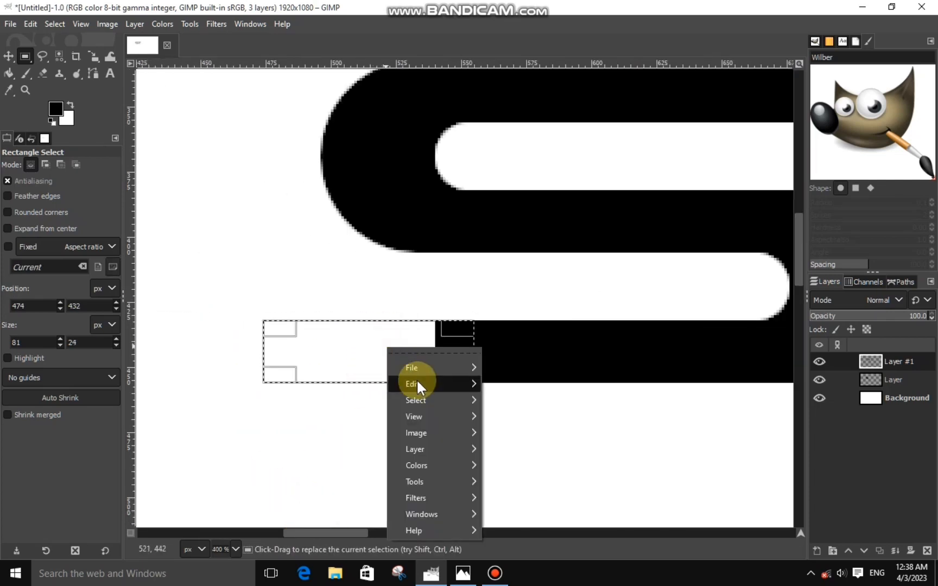
pyautogui.press('Escape')
pyautogui.click(847, 380)
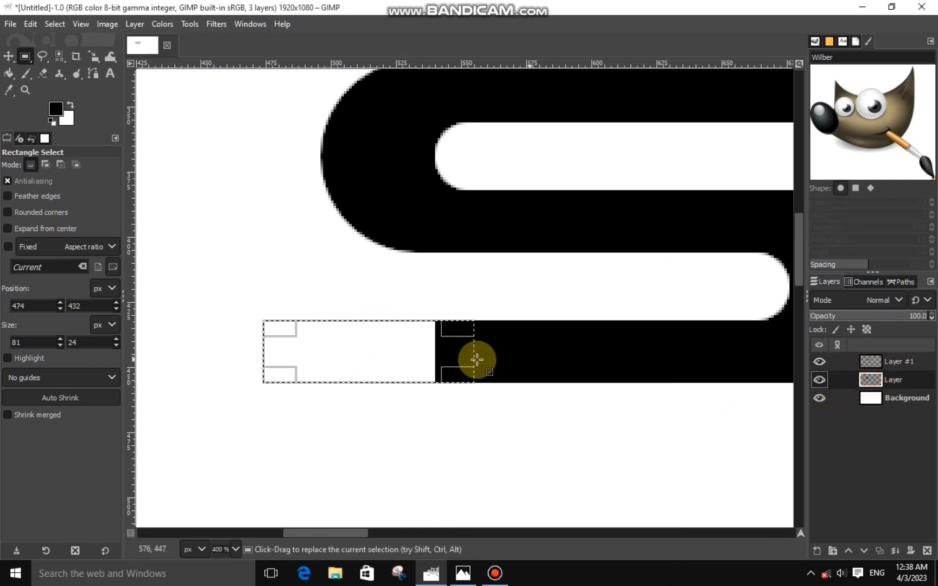
pyautogui.rightClick(427, 367)
pyautogui.moveTo(451, 389)
pyautogui.click(550, 385)
pyautogui.click(545, 384)
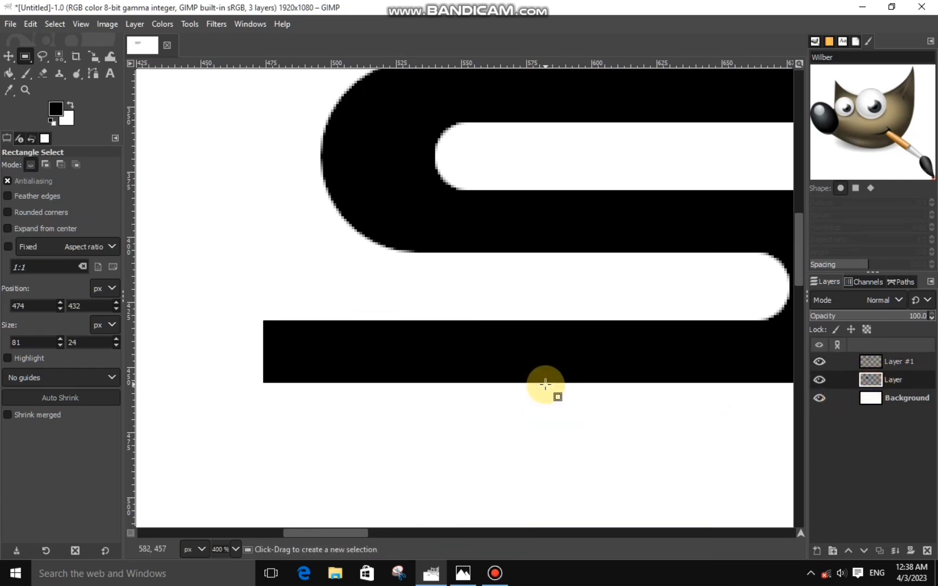
# - Switch to Ellipse Select and add a new transparent layer above Layer #1
pyautogui.scroll(-5, 546, 385)
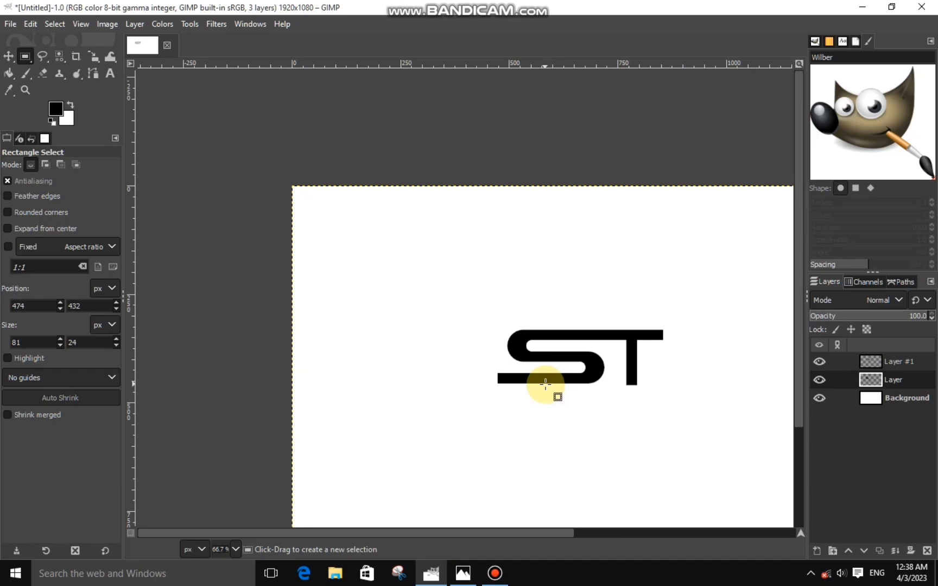
pyautogui.scroll(-1, 546, 384)
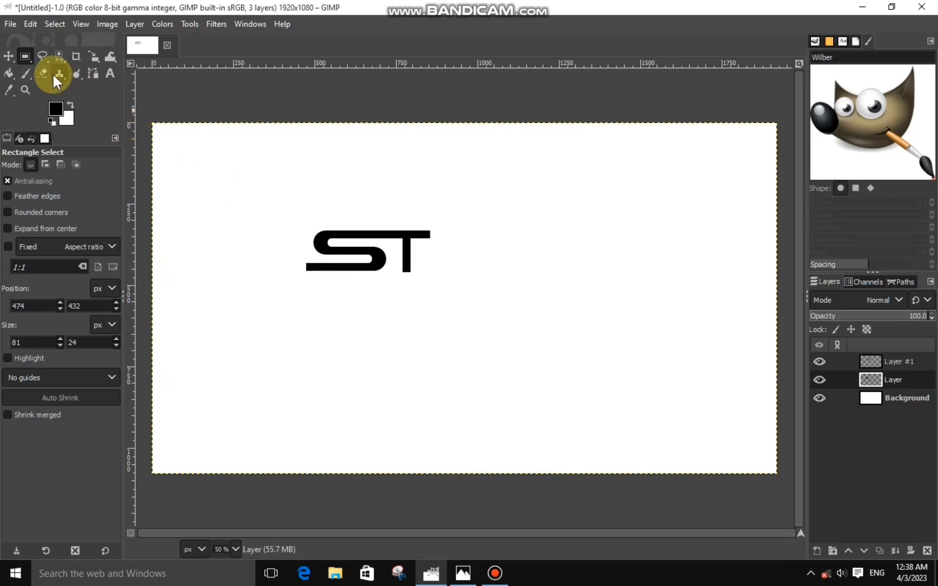
pyautogui.moveTo(25, 53); pyautogui.dragTo(68, 73)
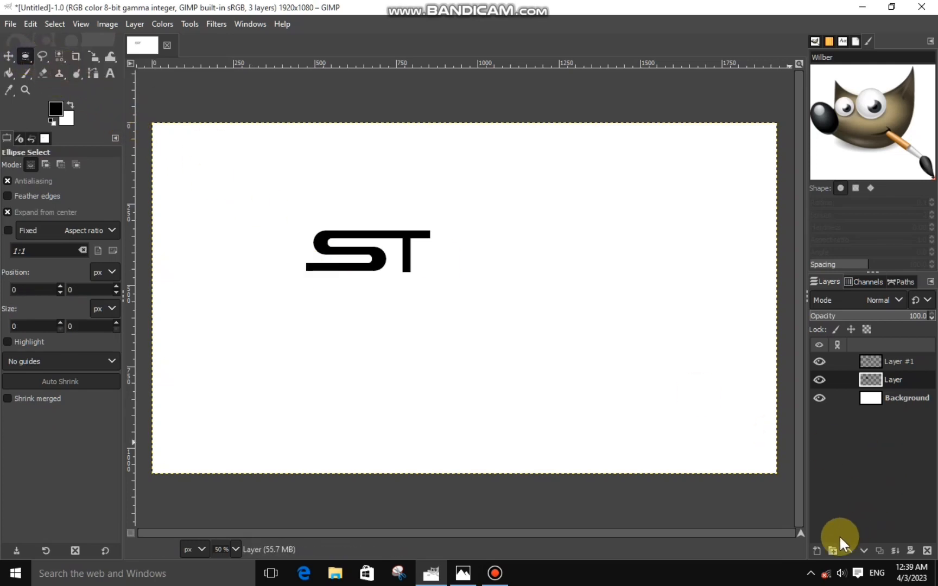
pyautogui.click(888, 359)
pyautogui.click(816, 552)
pyautogui.click(838, 543)
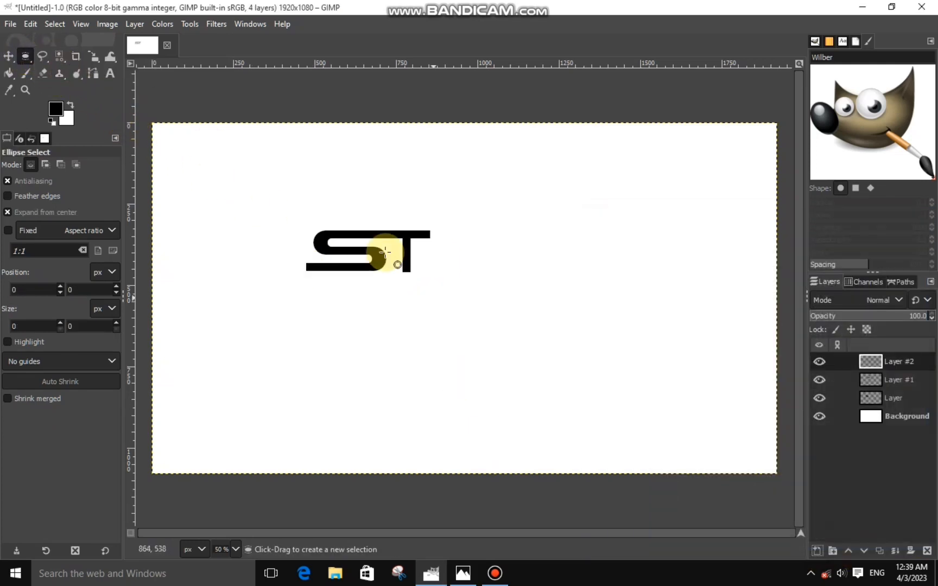
# - Select an ellipse of about 488 × 480 px around the ST letters and fill it with the foreground colour
pyautogui.moveTo(289, 194); pyautogui.dragTo(368, 274)
pyautogui.moveTo(290, 187); pyautogui.dragTo(362, 235)
pyautogui.moveTo(440, 313); pyautogui.dragTo(442, 313)
pyautogui.moveTo(391, 267); pyautogui.dragTo(397, 269)
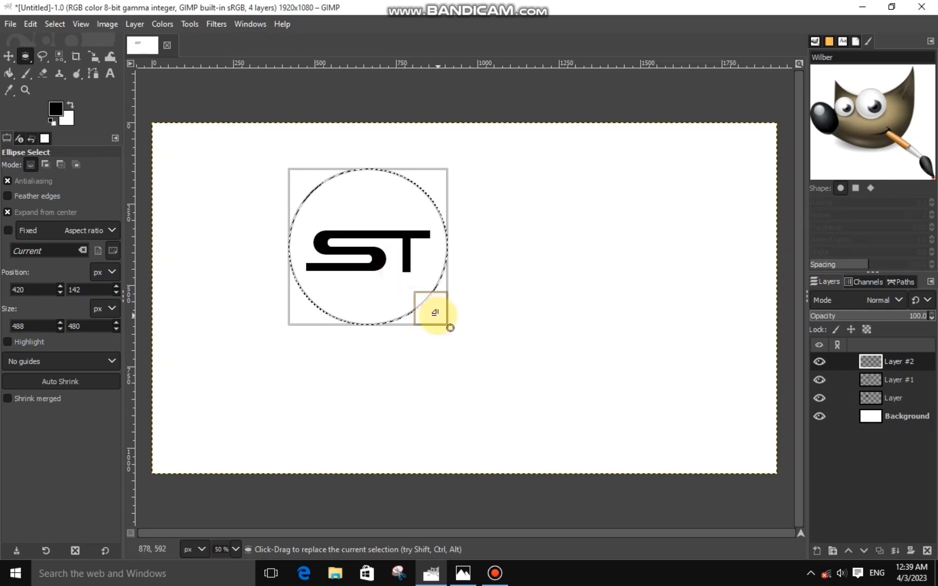
pyautogui.moveTo(390, 250); pyautogui.dragTo(390, 257)
pyautogui.rightClick(391, 256)
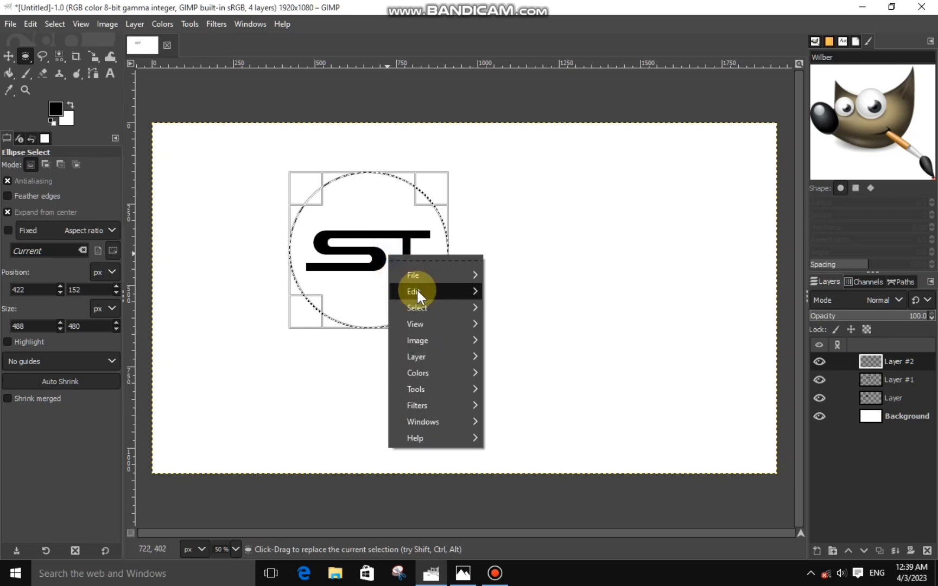
pyautogui.moveTo(415, 290)
pyautogui.click(523, 386)
# - Try to cut an ellipse of about 432 × 408 px out of the black disc, and undo the cut
pyautogui.moveTo(447, 325); pyautogui.dragTo(438, 315)
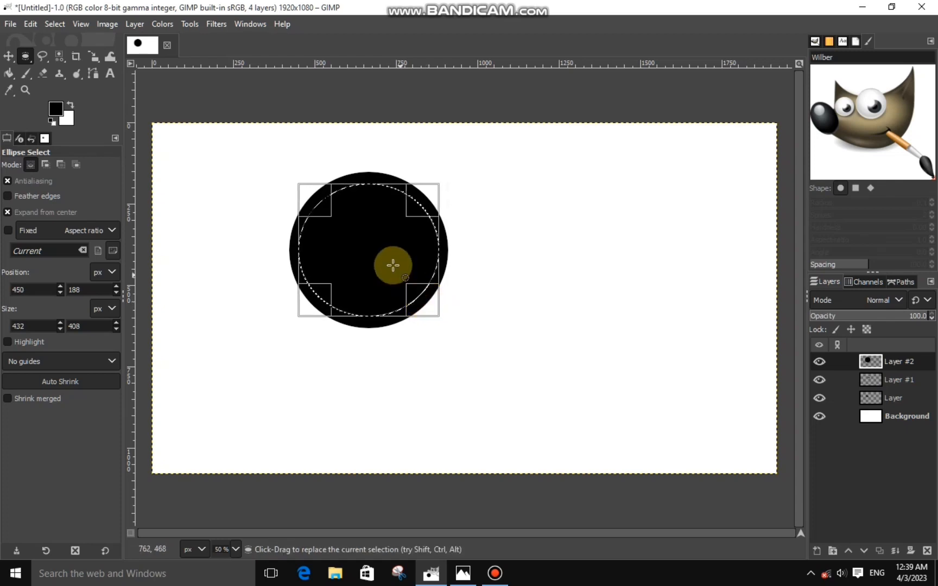
pyautogui.rightClick(393, 266)
pyautogui.moveTo(419, 302)
pyautogui.click(513, 213)
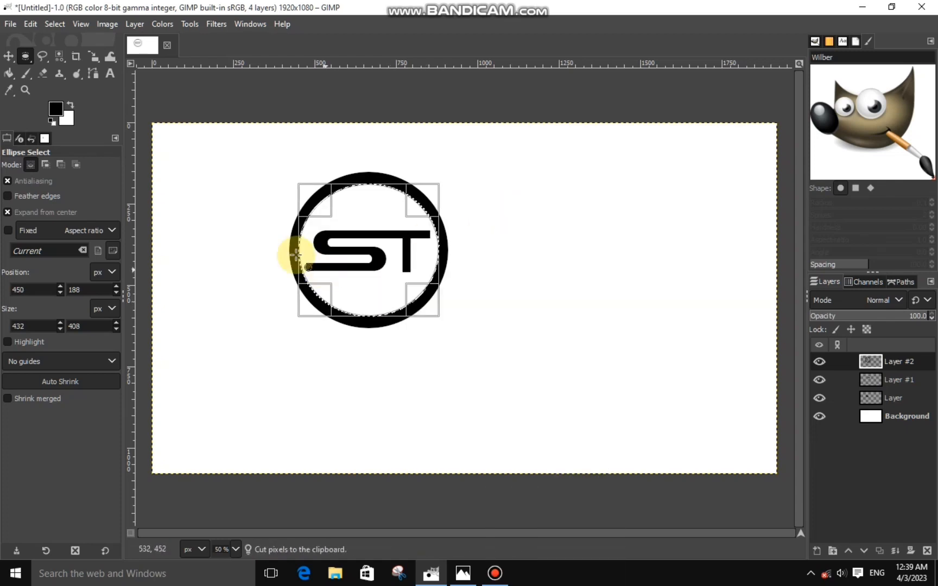
pyautogui.click(58, 26)
pyautogui.click(71, 59)
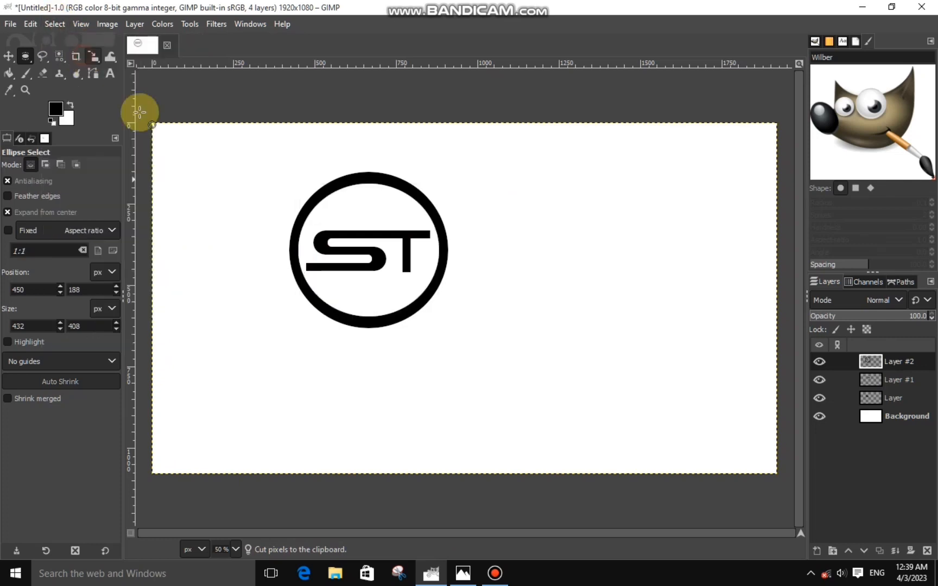
pyautogui.hotkey('ctrl', 'z')
pyautogui.hotkey('ctrl', 'z')
# - Shrink the elliptical selection to about 388 × 384 px, cut it out of the black disc to leave a ring, and deselect
pyautogui.moveTo(425, 304)
pyautogui.mouseDown()
pyautogui.moveTo(432, 314)
pyautogui.moveTo(413, 289)
pyautogui.mouseUp()
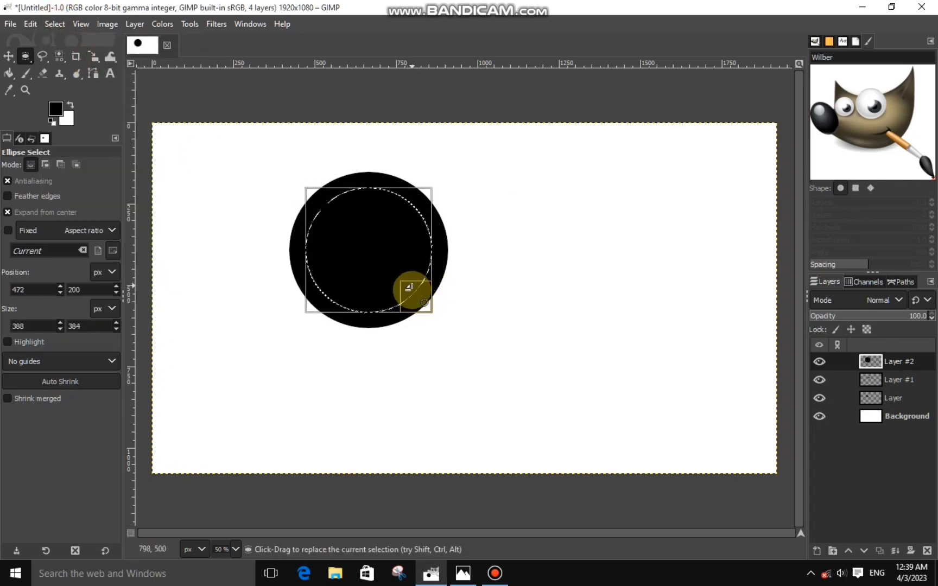
pyautogui.rightClick(396, 272)
pyautogui.moveTo(425, 308)
pyautogui.click(515, 216)
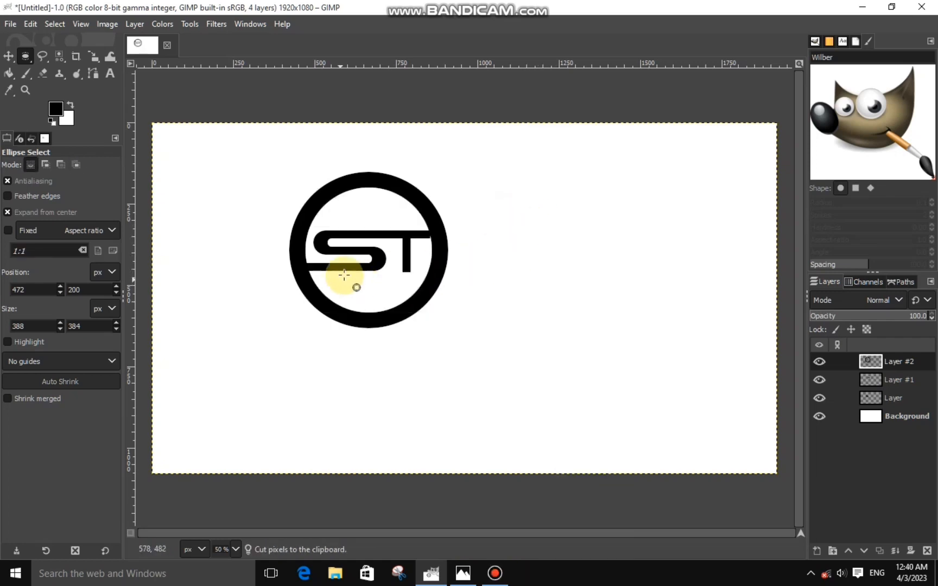
# - Lower Layer #2's opacity to about 52 and cut a 79 × 29 px rectangular gap from the ring just below the S's lower arm
pyautogui.moveTo(27, 52); pyautogui.dragTo(51, 52)
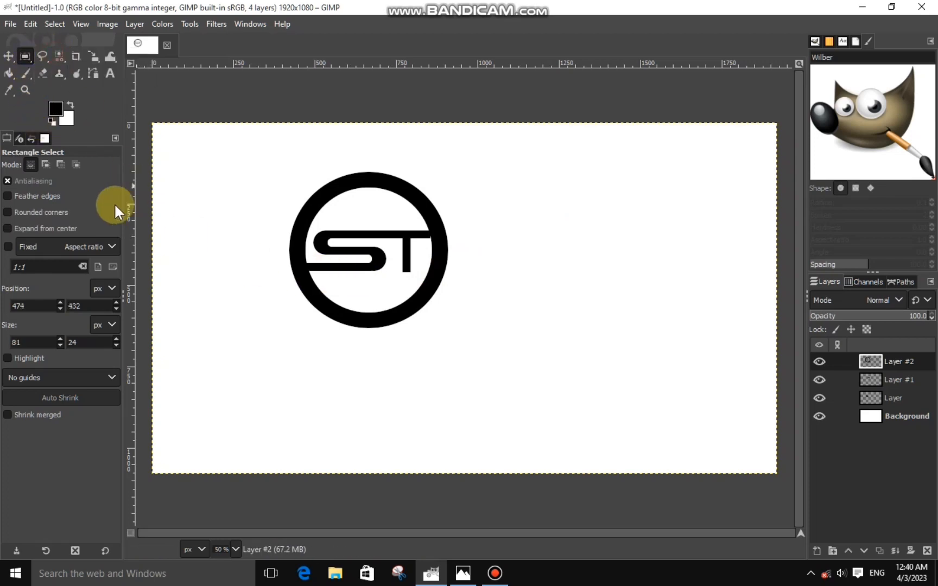
pyautogui.press('1')
pyautogui.press('2')
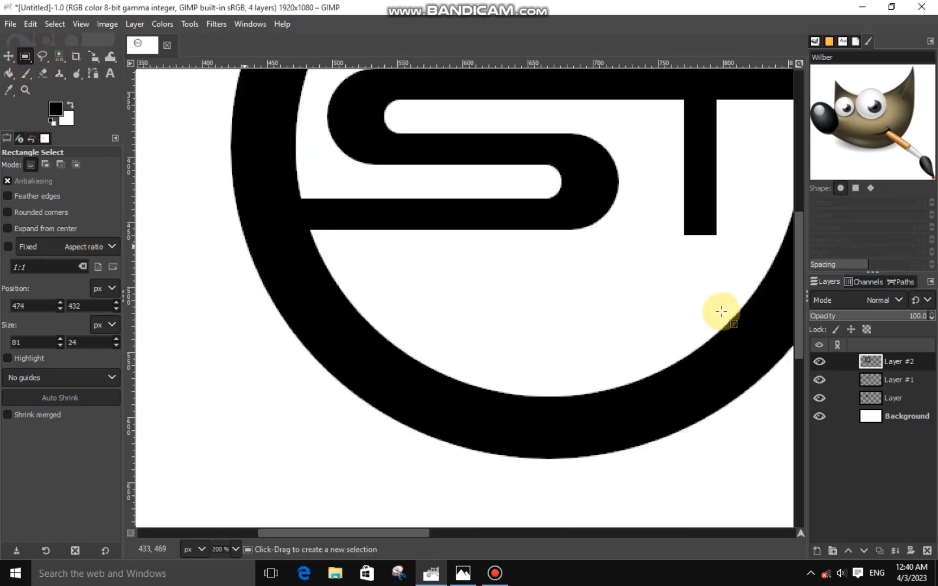
pyautogui.moveTo(234, 229); pyautogui.dragTo(337, 262)
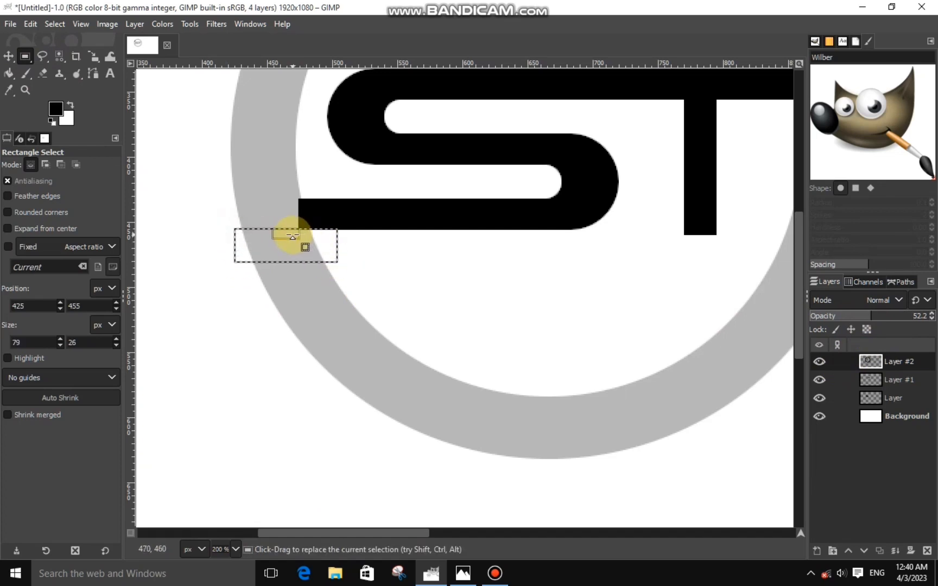
pyautogui.press('3')
pyautogui.moveTo(293, 237); pyautogui.dragTo(307, 239)
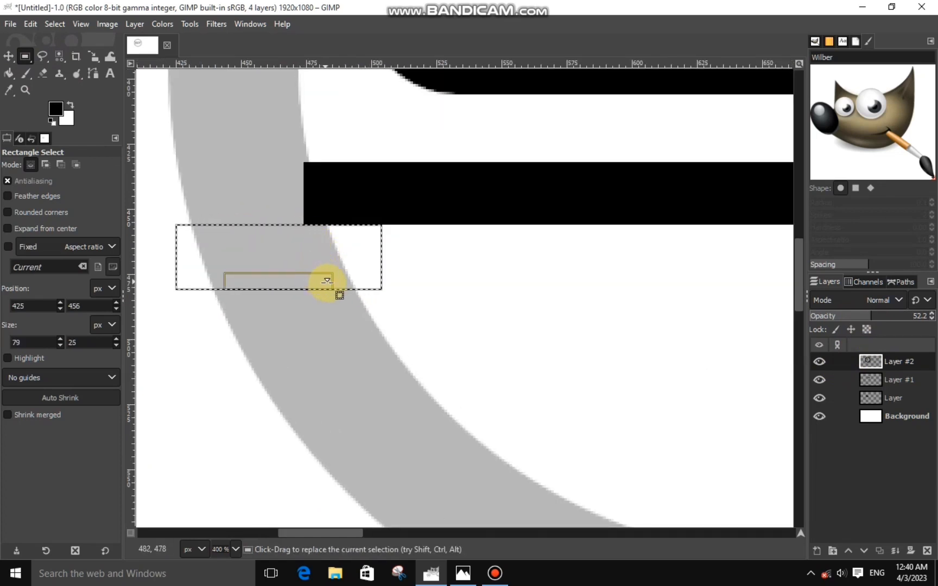
pyautogui.moveTo(304, 279); pyautogui.dragTo(305, 289)
pyautogui.rightClick(297, 255)
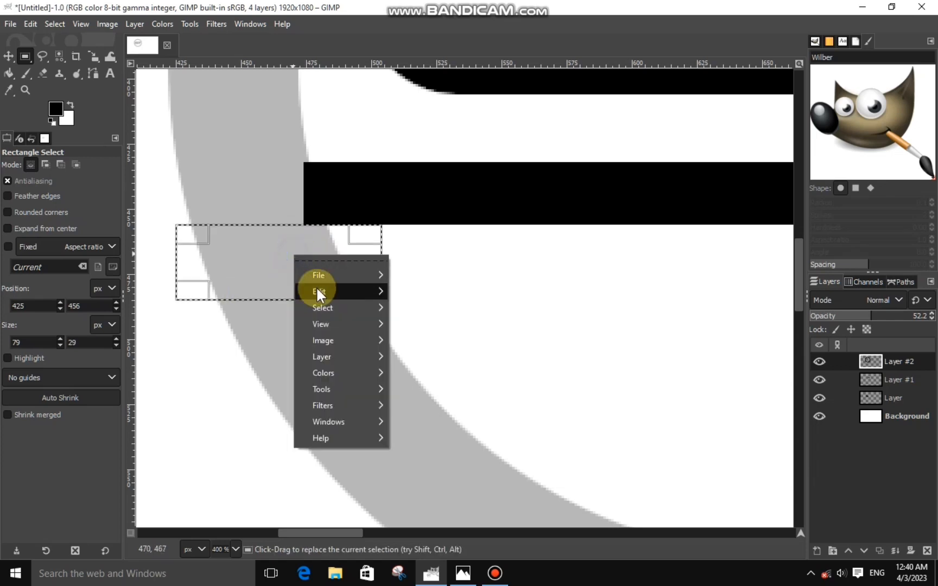
pyautogui.moveTo(318, 292)
pyautogui.click(441, 209)
# - Move the 79 × 29 px selection just above the T's outer arm, cut that gap from the ring, and set Layer #2's opacity to 100
pyautogui.scroll(-3, 370, 260)
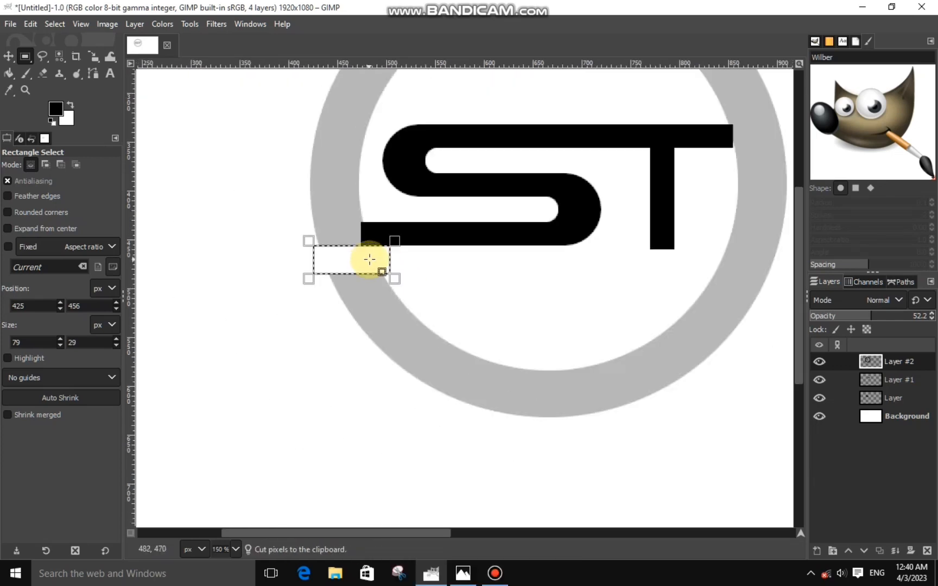
pyautogui.scroll(-2, 370, 259)
pyautogui.moveTo(361, 259); pyautogui.dragTo(534, 200)
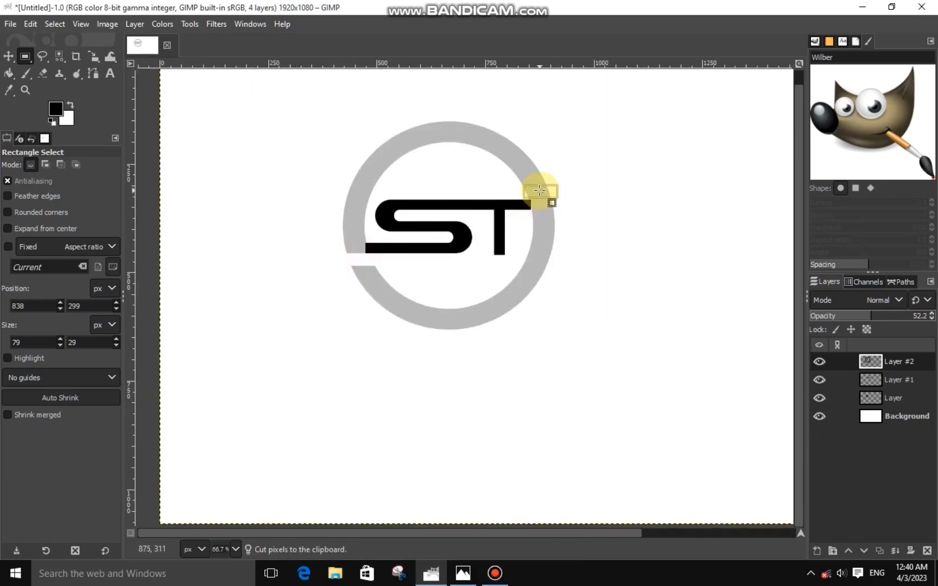
pyautogui.scroll(5, 562, 195)
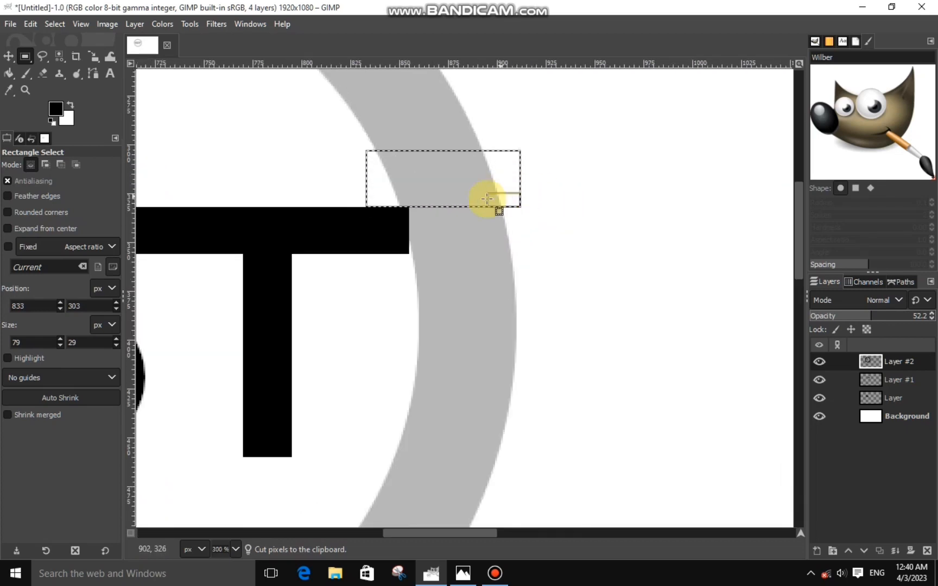
pyautogui.rightClick(485, 197)
pyautogui.moveTo(502, 219)
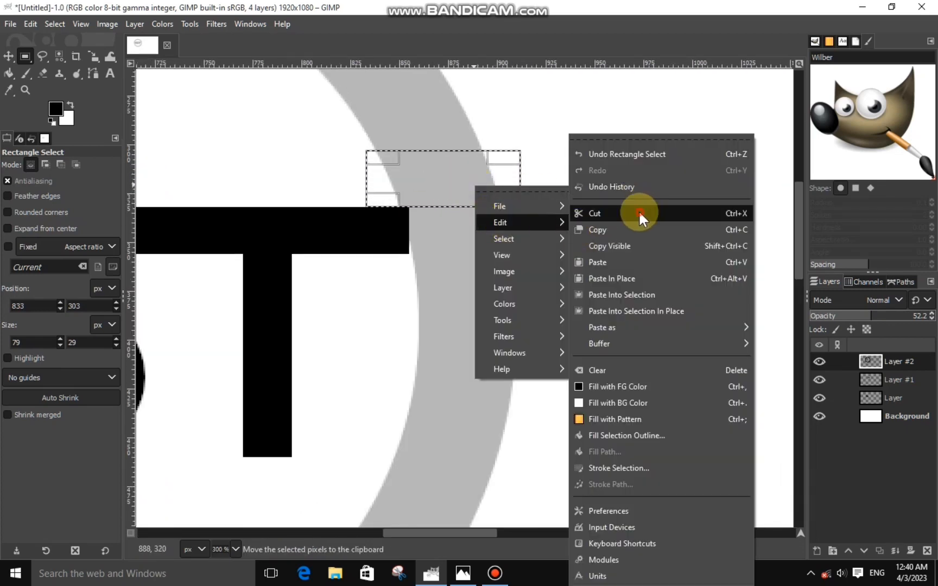
pyautogui.click(640, 210)
pyautogui.scroll(-5, 639, 210)
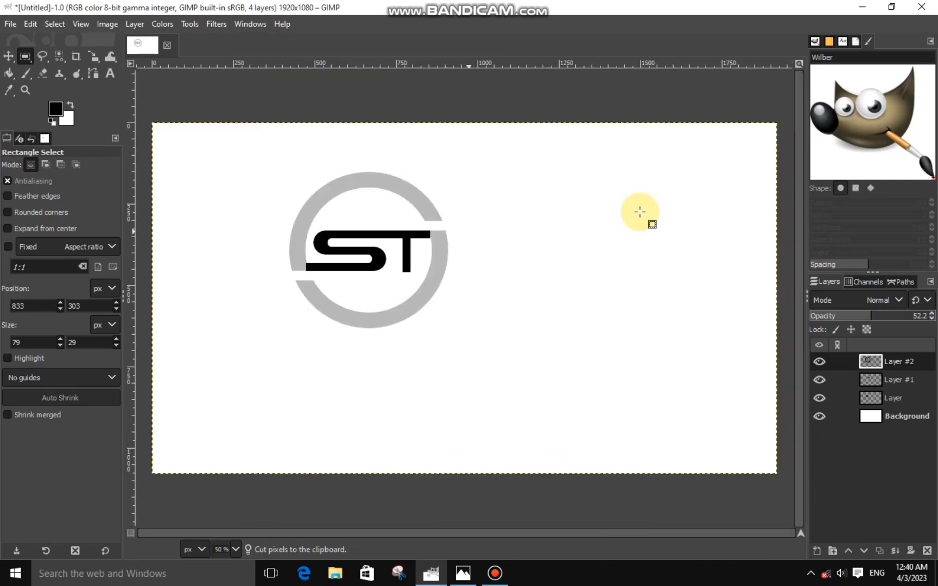
pyautogui.moveTo(891, 322); pyautogui.dragTo(931, 322)
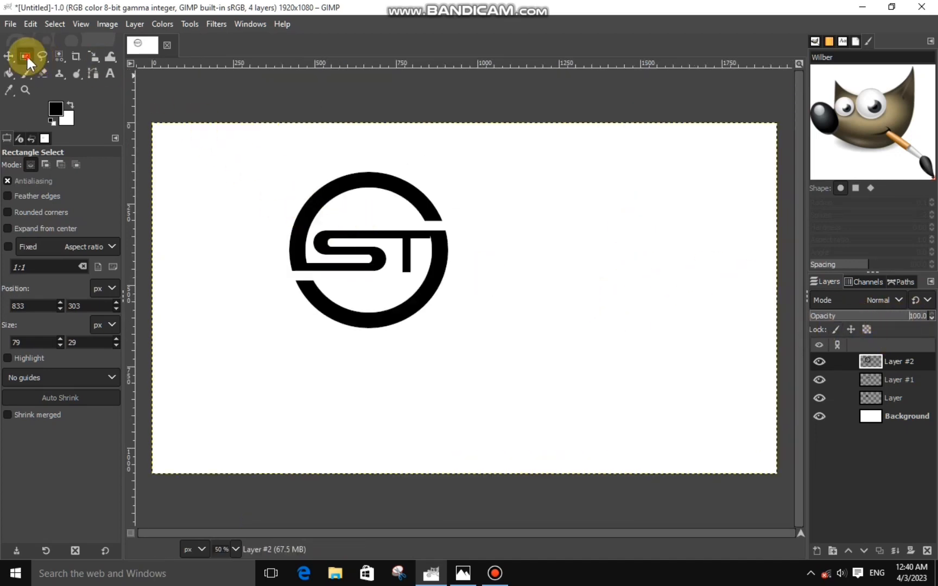
# - On Layer #1, fill a rectangle of about 28 × 18 px with the foreground colour where the T's arm meets the ring, and deselect
pyautogui.click(886, 379)
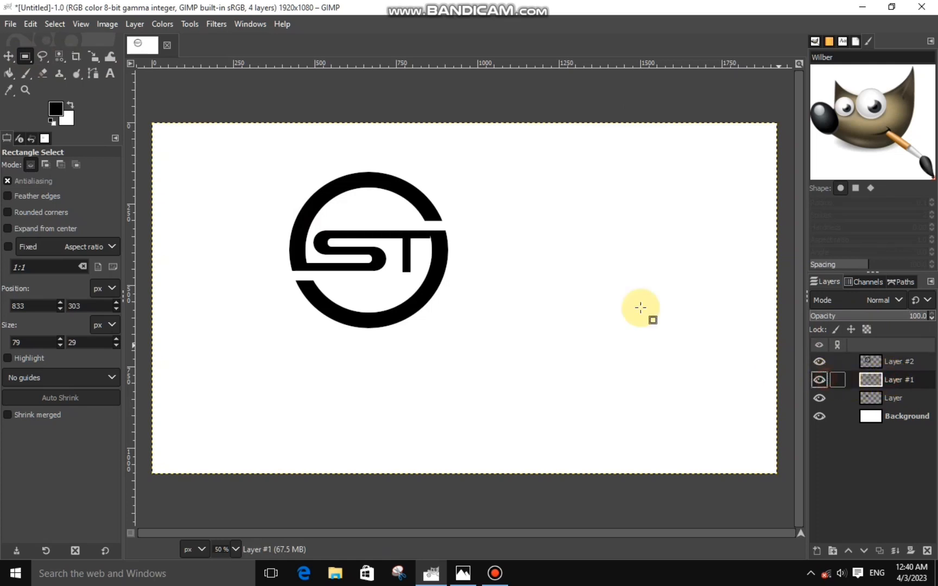
pyautogui.scroll(4, 411, 232)
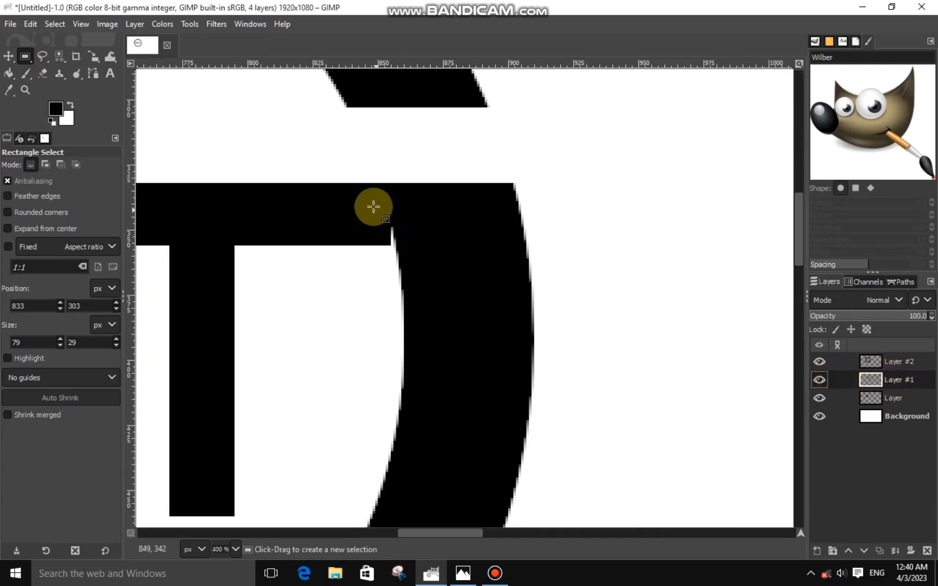
pyautogui.moveTo(375, 199); pyautogui.dragTo(449, 245)
pyautogui.rightClick(415, 237)
pyautogui.moveTo(468, 274)
pyautogui.click(563, 383)
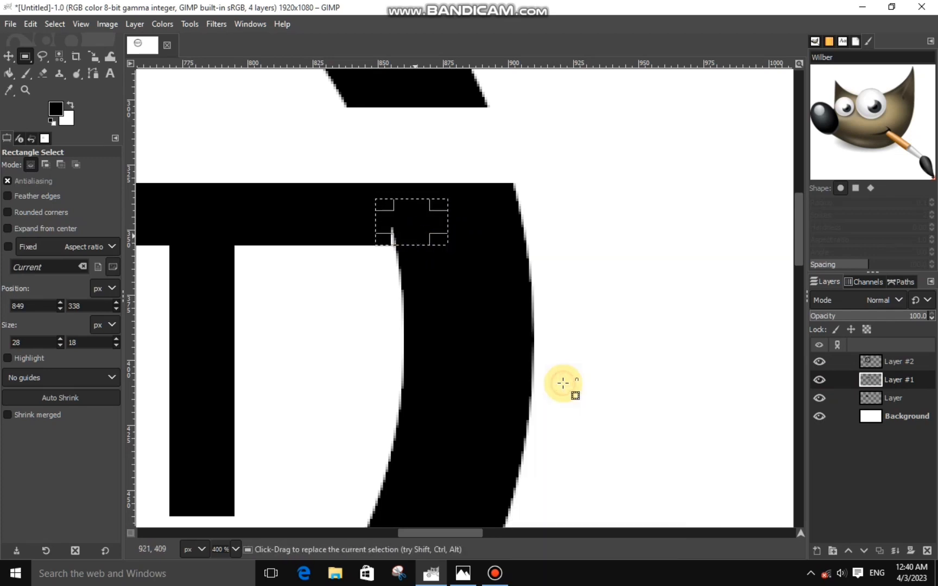
pyautogui.click(563, 384)
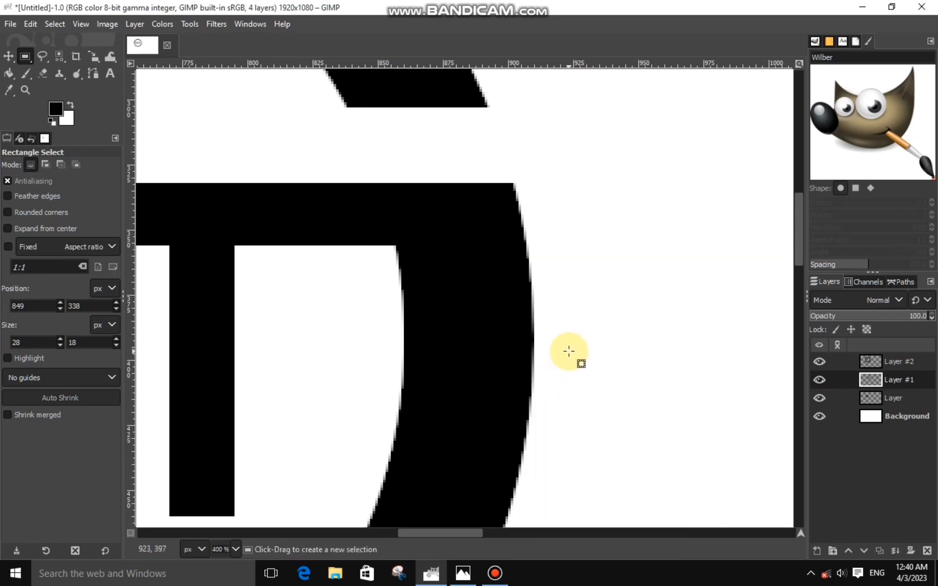
# - Outline a narrow slanted strip across the S's upper arm with Free Select and cut it from Layer #1
pyautogui.scroll(-3, 569, 352)
pyautogui.scroll(-1, 164, 293)
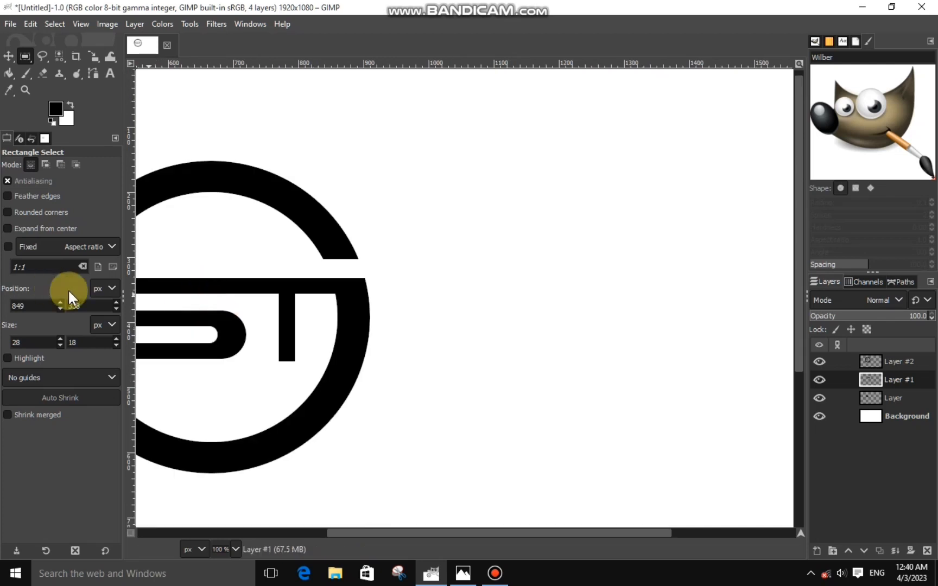
pyautogui.scroll(-1, 163, 299)
pyautogui.click(42, 56)
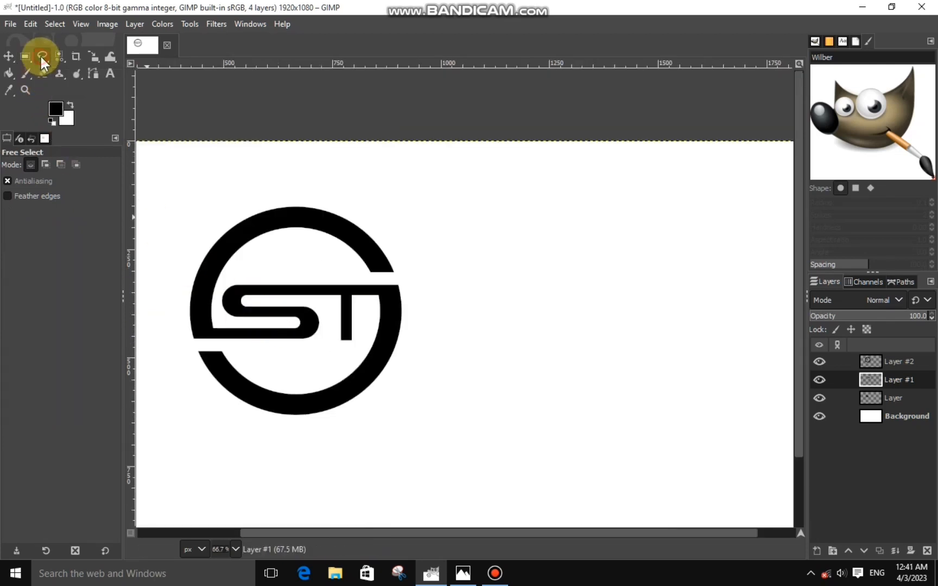
pyautogui.scroll(3, 312, 270)
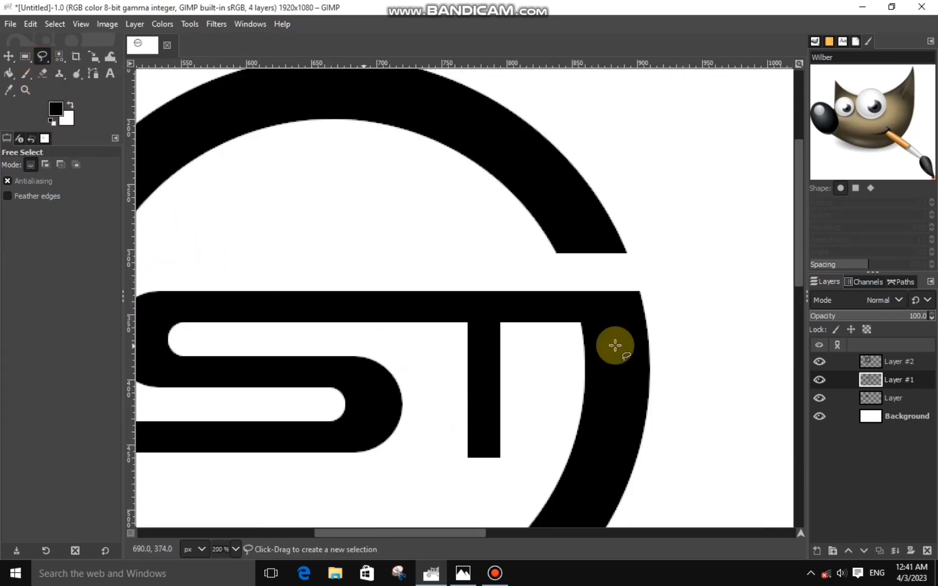
pyautogui.scroll(-1, 352, 266)
pyautogui.scroll(1, 373, 215)
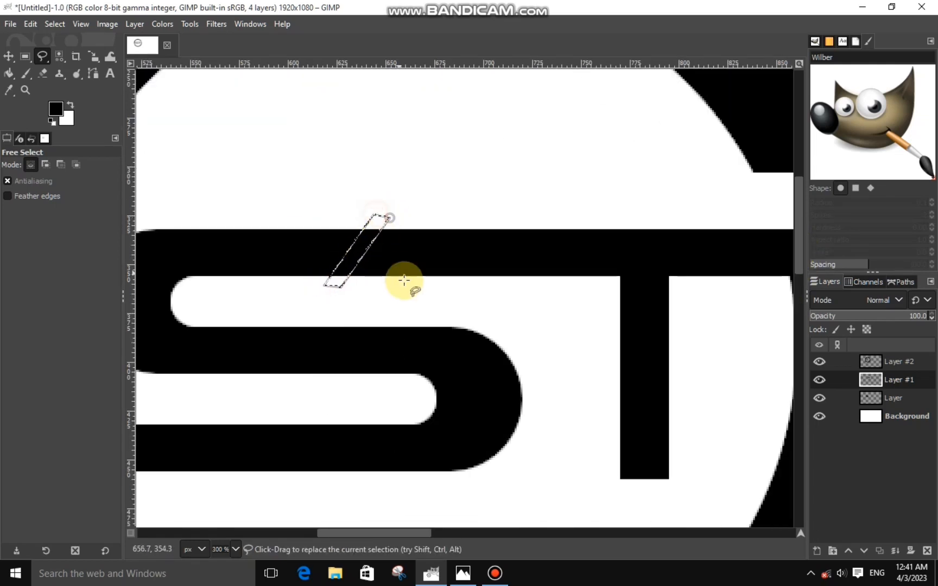
pyautogui.rightClick(390, 270)
pyautogui.moveTo(417, 296)
pyautogui.click(495, 213)
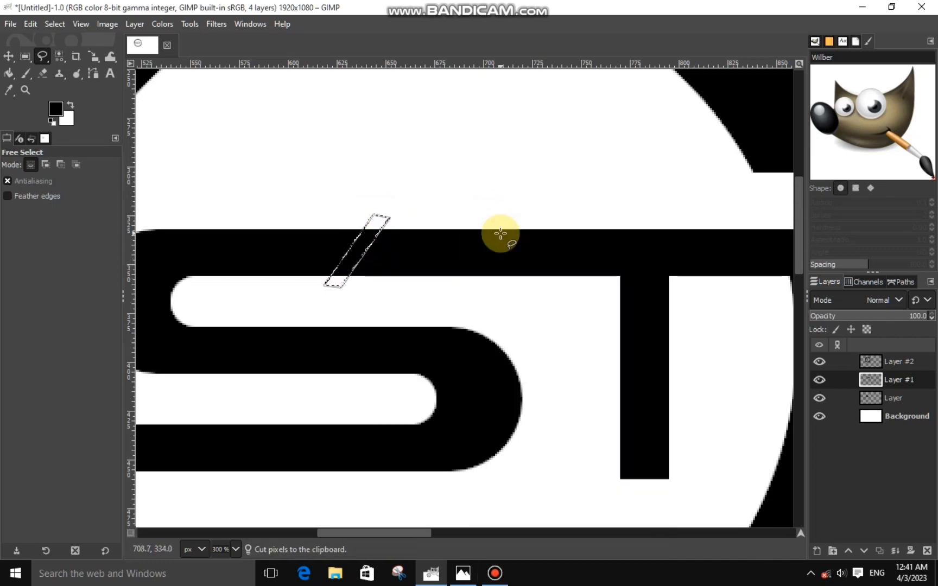
# - Cut the same slanted strip of the S's upper arm from the layer named Layer
pyautogui.click(893, 398)
pyautogui.rightClick(471, 285)
pyautogui.moveTo(507, 324)
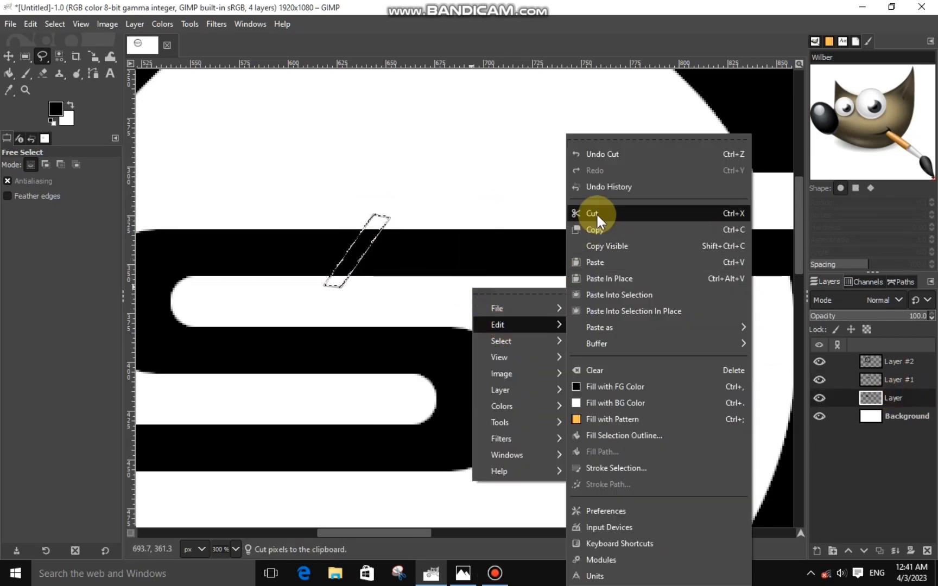
pyautogui.click(594, 214)
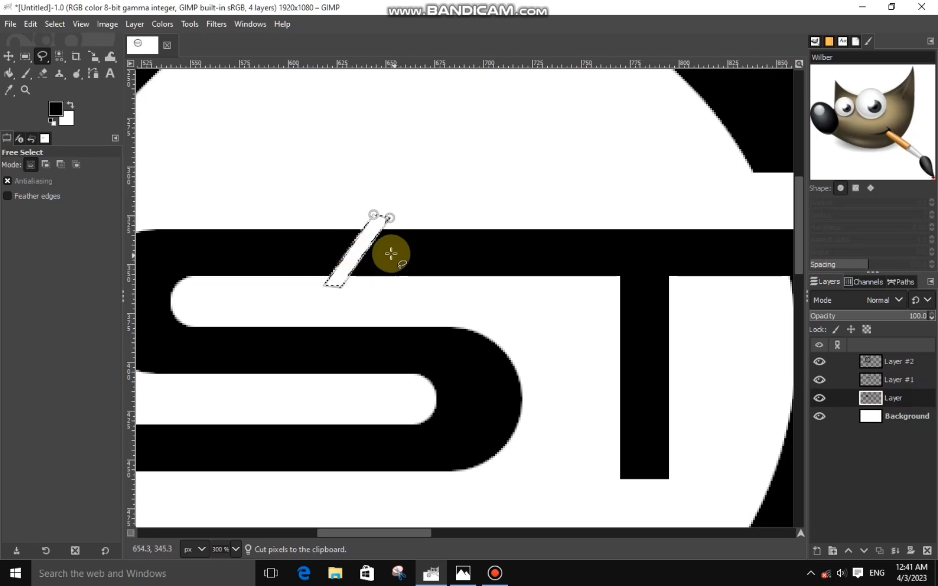
pyautogui.click(46, 163)
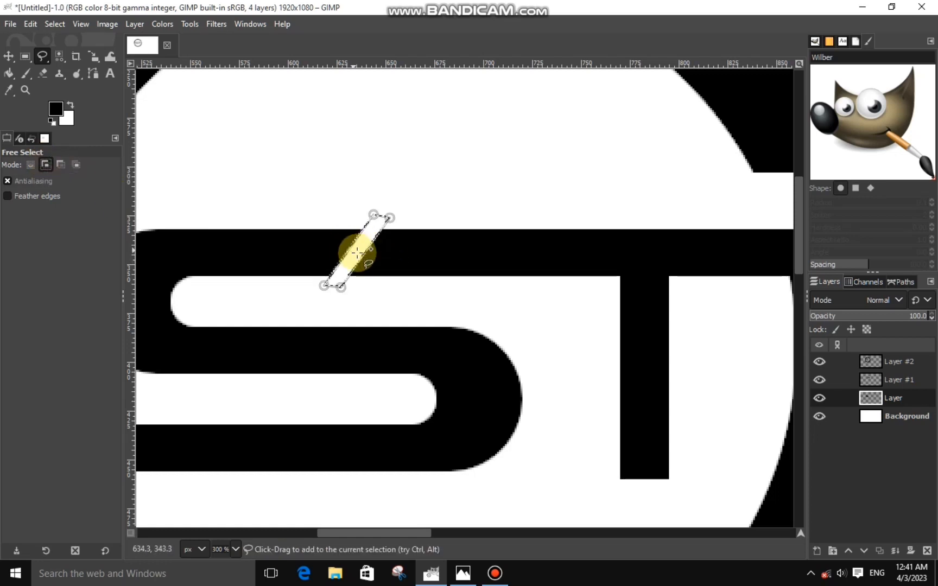
pyautogui.press('Return')
pyautogui.click(31, 165)
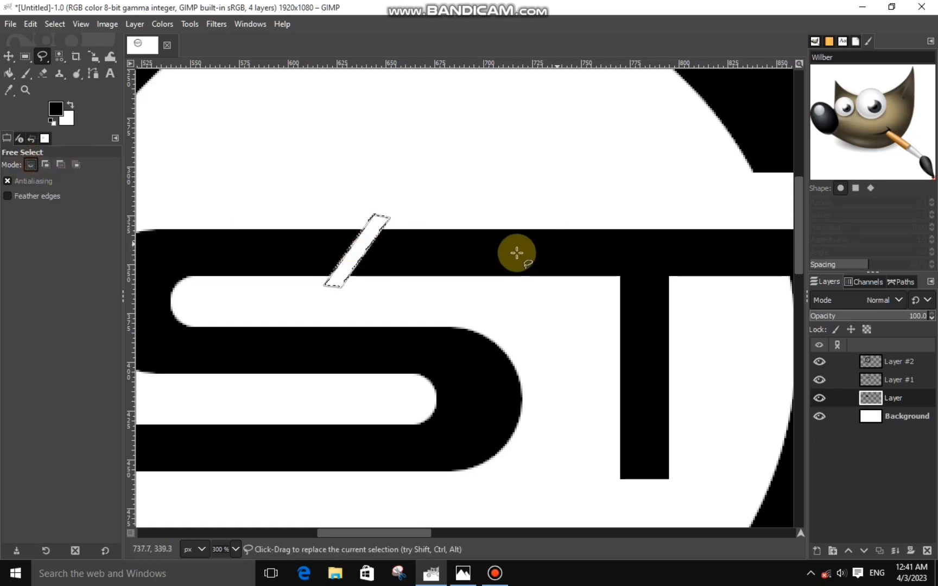
# - Deselect, outline a second parallel slanted strip beside the first cut with Free Select, and cut it from the layer named Layer
pyautogui.click(443, 263)
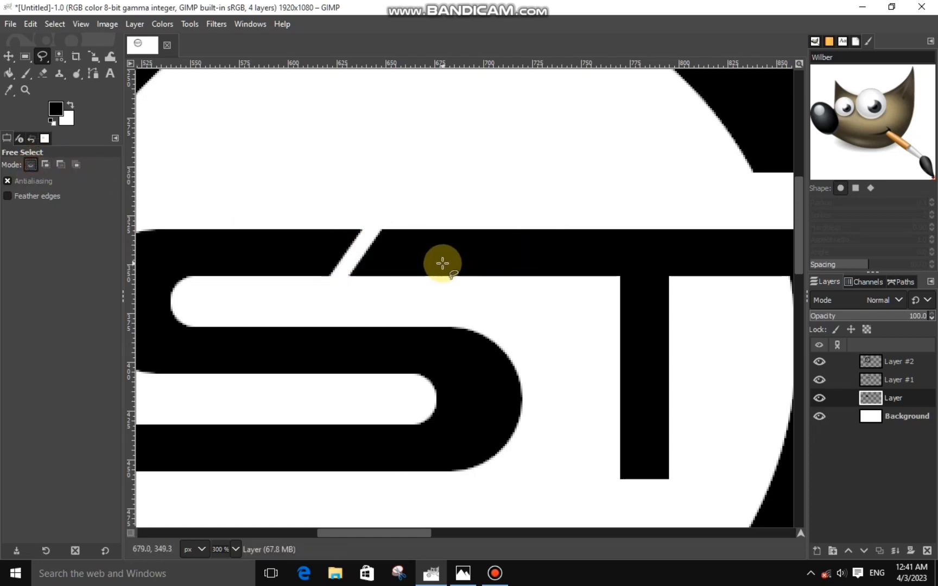
pyautogui.click(422, 220)
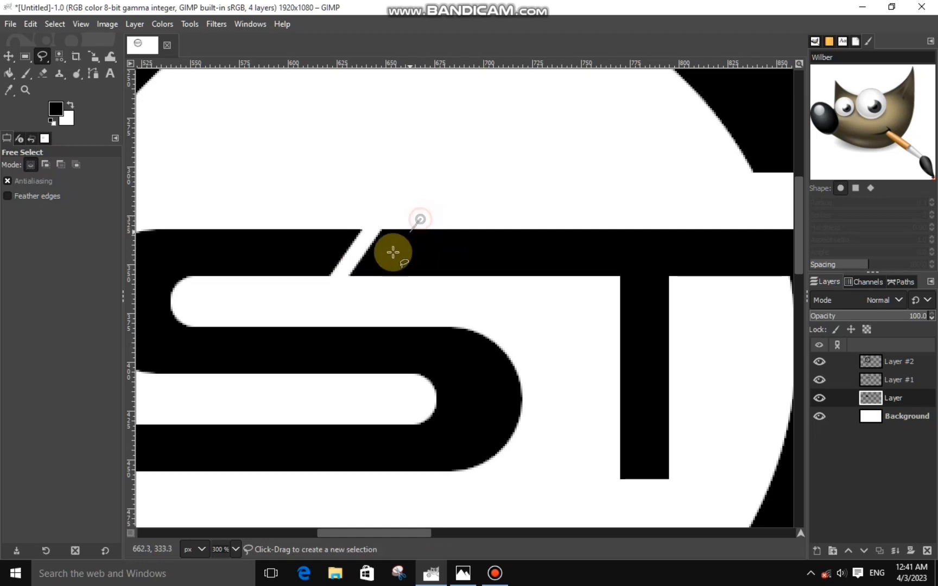
pyautogui.click(371, 286)
pyautogui.click(399, 288)
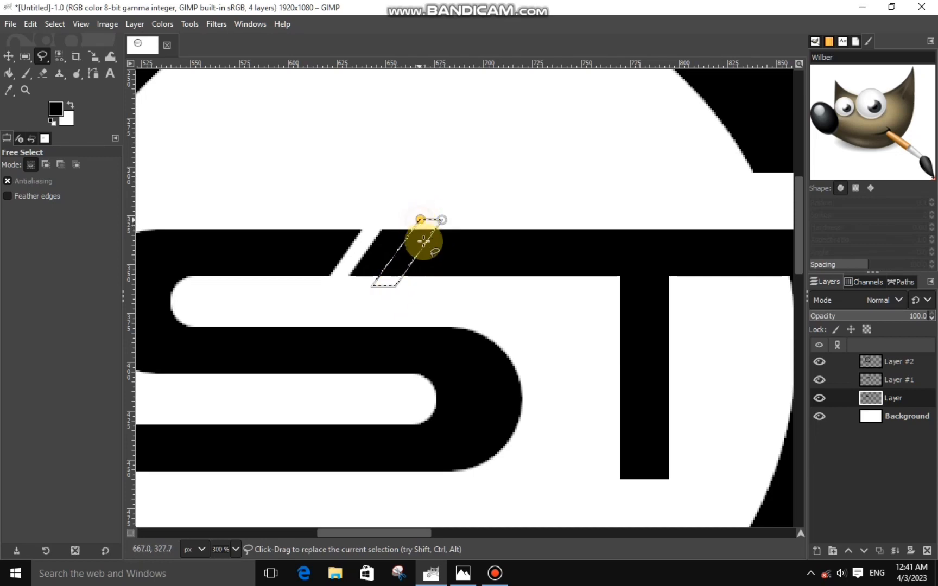
pyautogui.doubleClick(442, 220)
pyautogui.moveTo(440, 220); pyautogui.dragTo(440, 219)
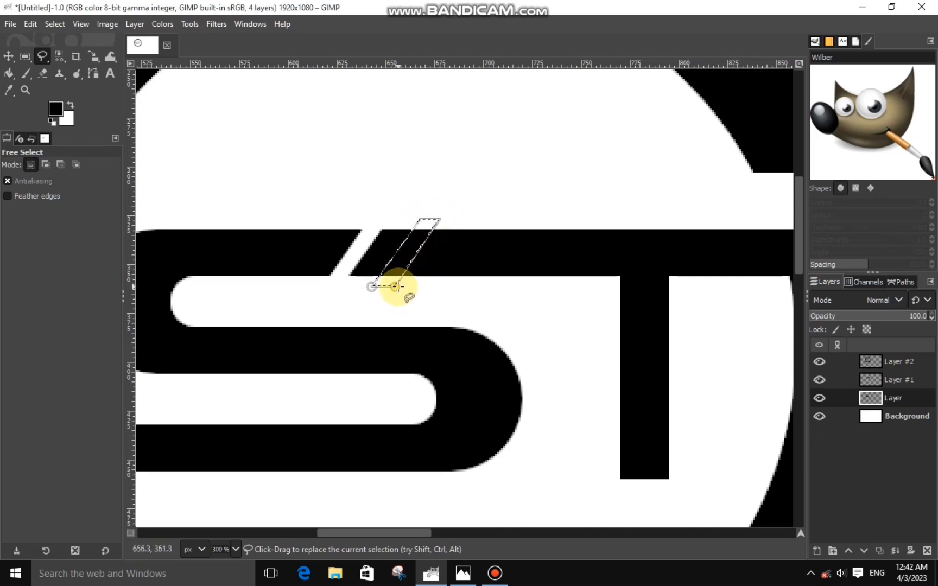
pyautogui.rightClick(397, 267)
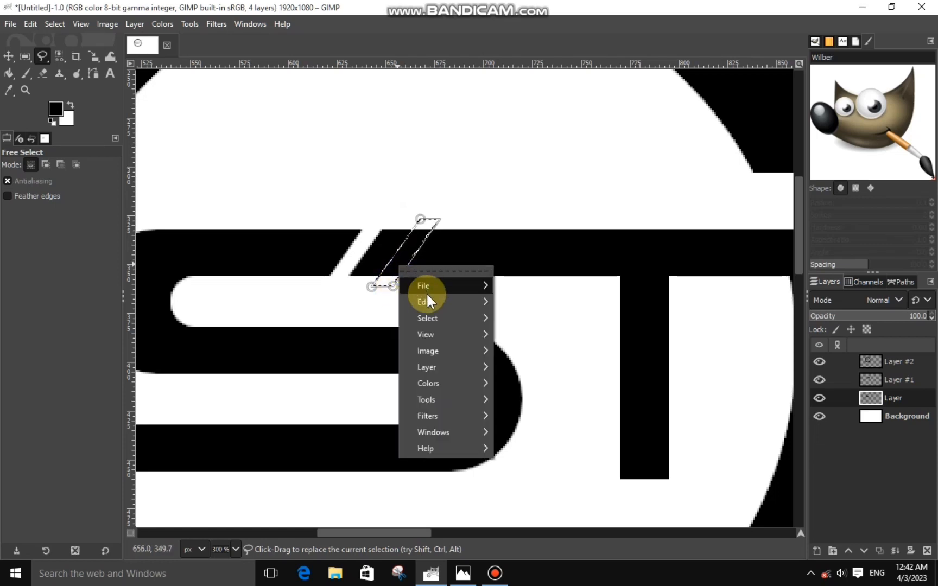
pyautogui.moveTo(432, 299)
pyautogui.click(522, 213)
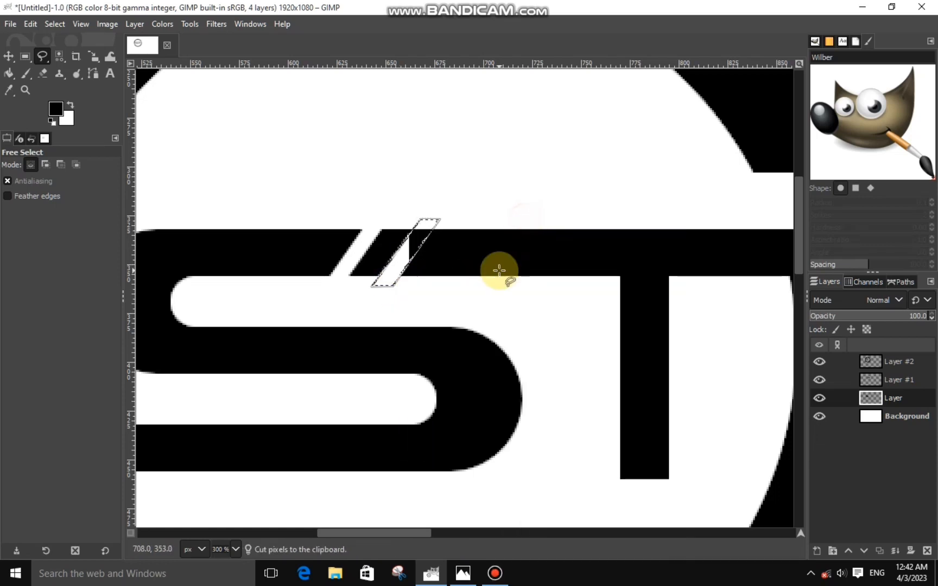
# - Cut the second slanted strip from Layer #1 as well and deselect
pyautogui.click(888, 383)
pyautogui.rightClick(401, 268)
pyautogui.moveTo(494, 288)
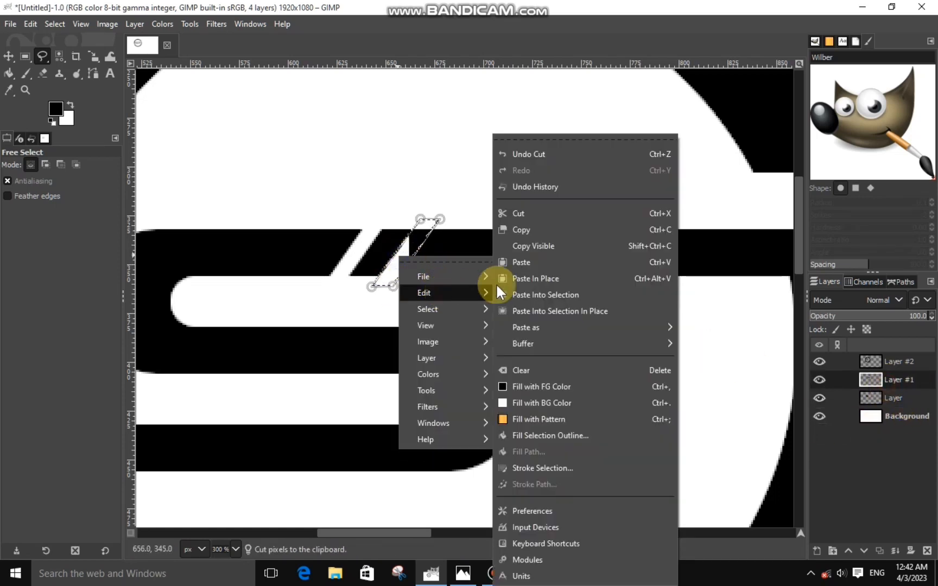
pyautogui.click(537, 214)
pyautogui.click(525, 237)
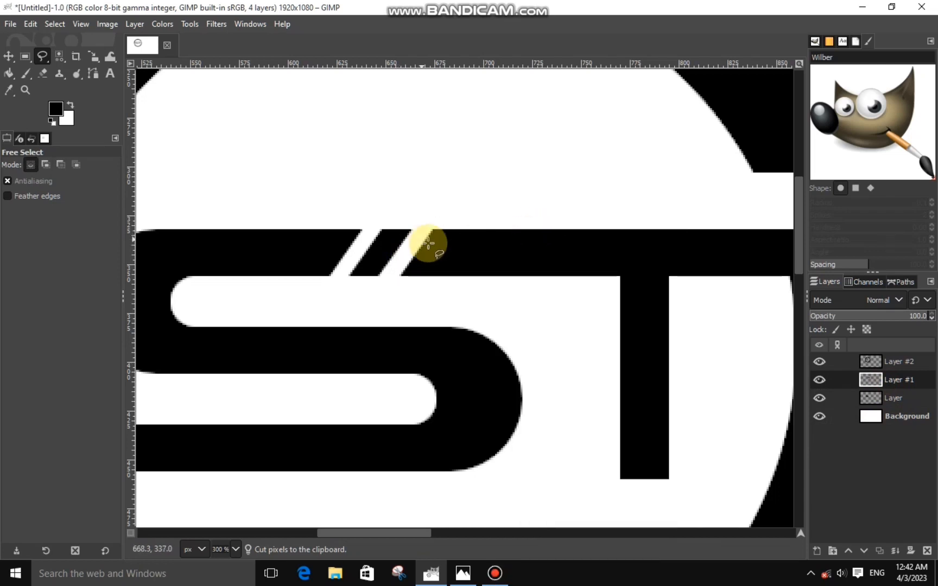
# - Outline a third parallel slanted strip on the T side of the two cuts, cut it from Layer #1, and deselect
pyautogui.scroll(1, 466, 228)
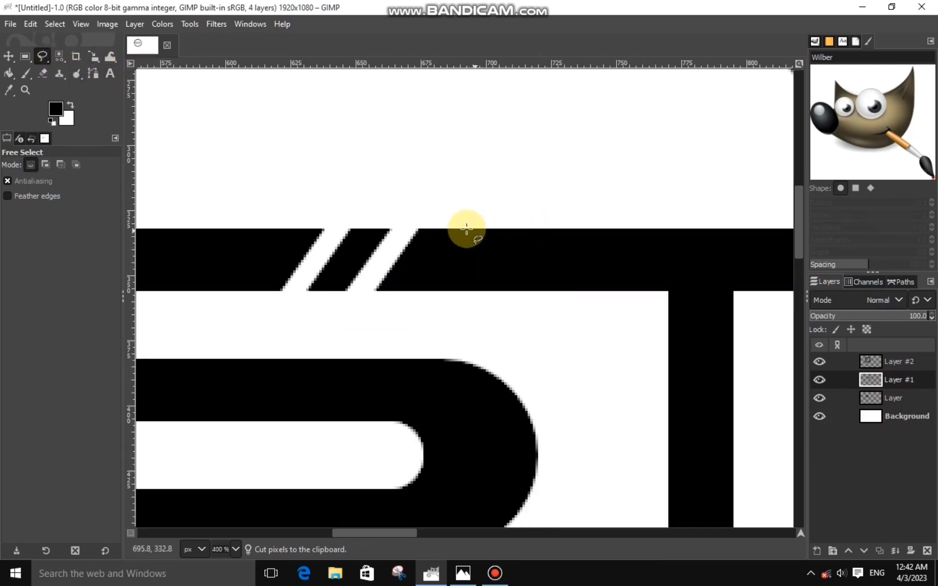
pyautogui.click(459, 220)
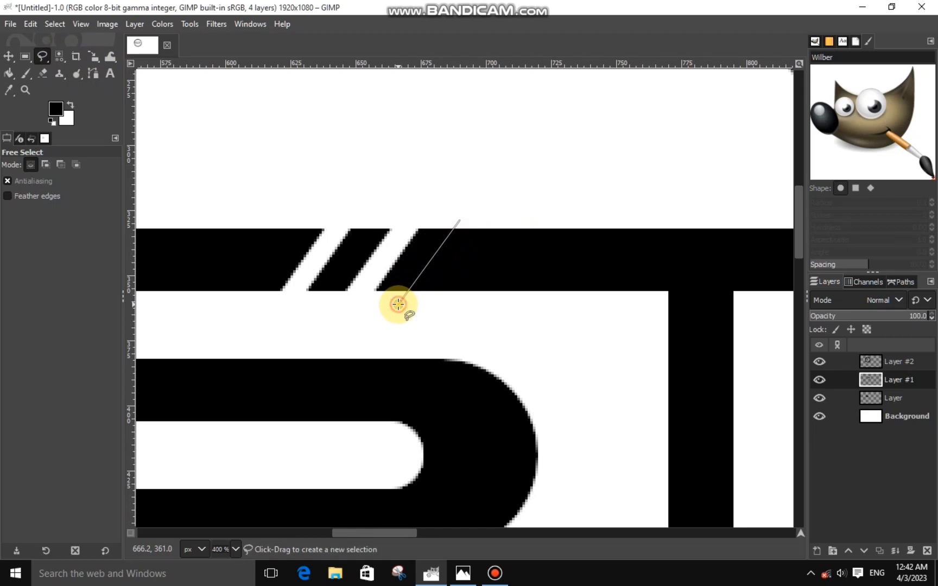
pyautogui.click(399, 305)
pyautogui.click(429, 306)
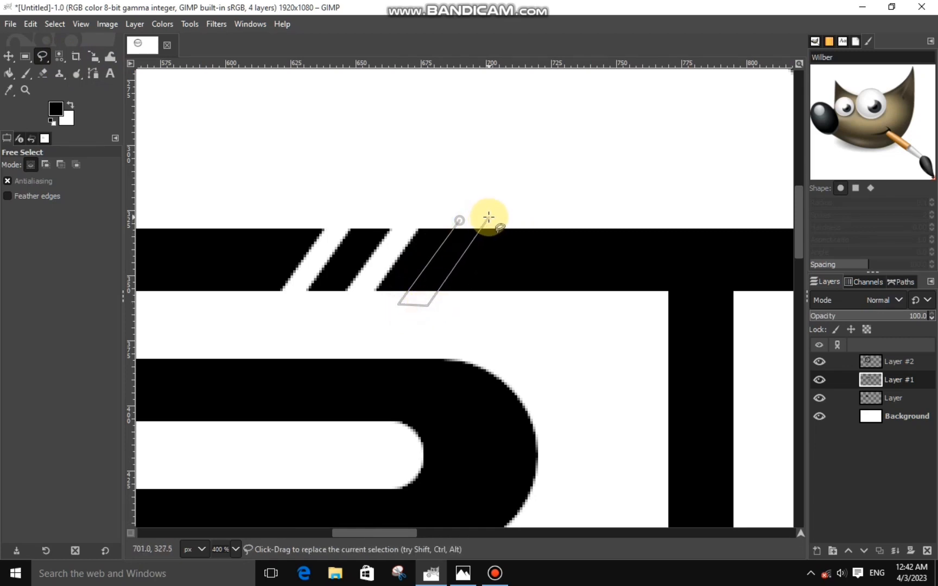
pyautogui.click(489, 217)
pyautogui.click(458, 221)
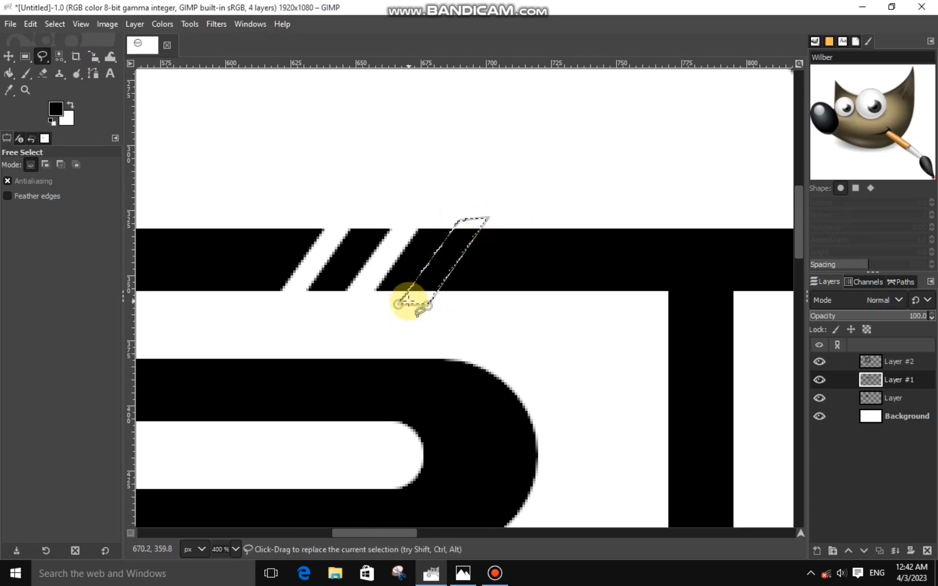
pyautogui.rightClick(443, 279)
pyautogui.moveTo(469, 320)
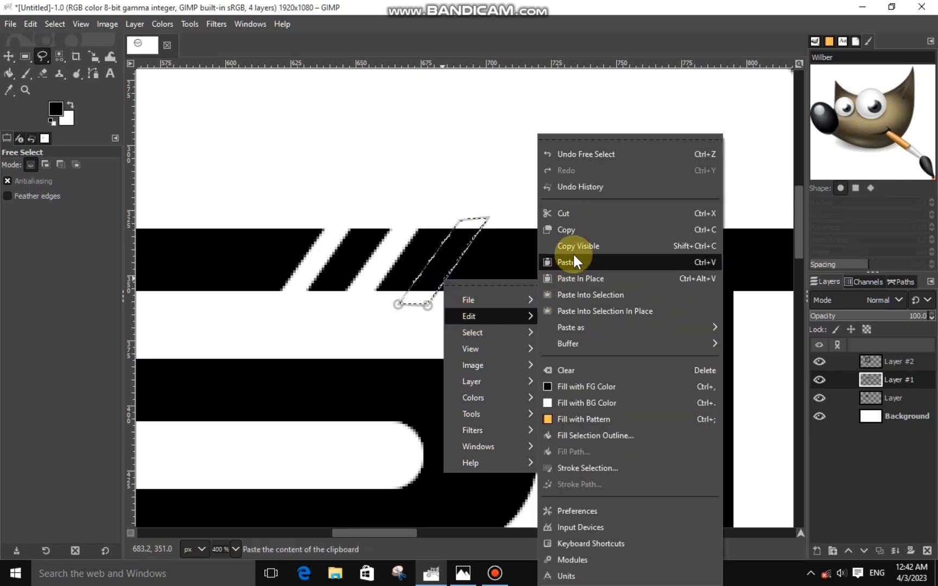
pyautogui.click(572, 217)
pyautogui.scroll(-6, 601, 246)
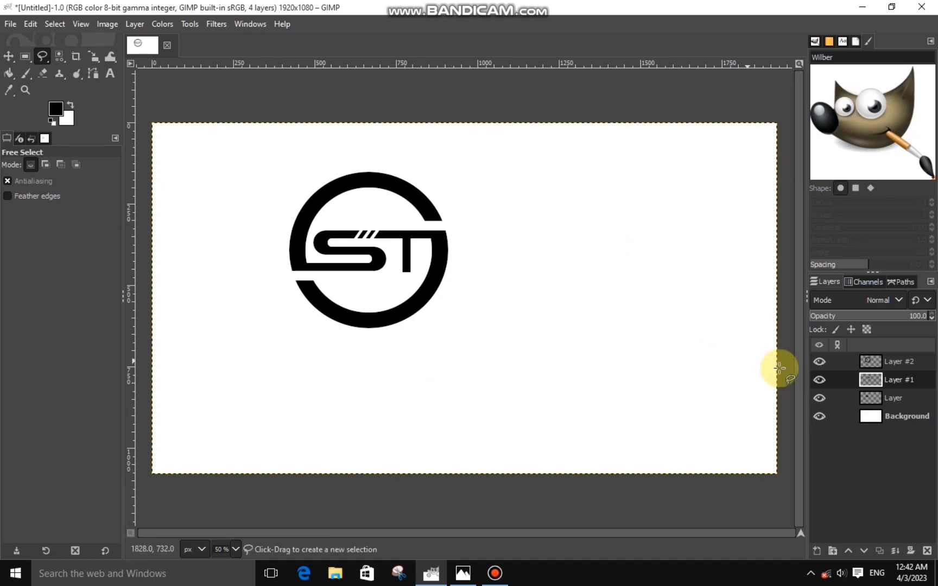
# - On Layer #2, draw an elliptical selection about 472 by 460 px over the ring, slightly smaller than its outer edge
pyautogui.click(893, 362)
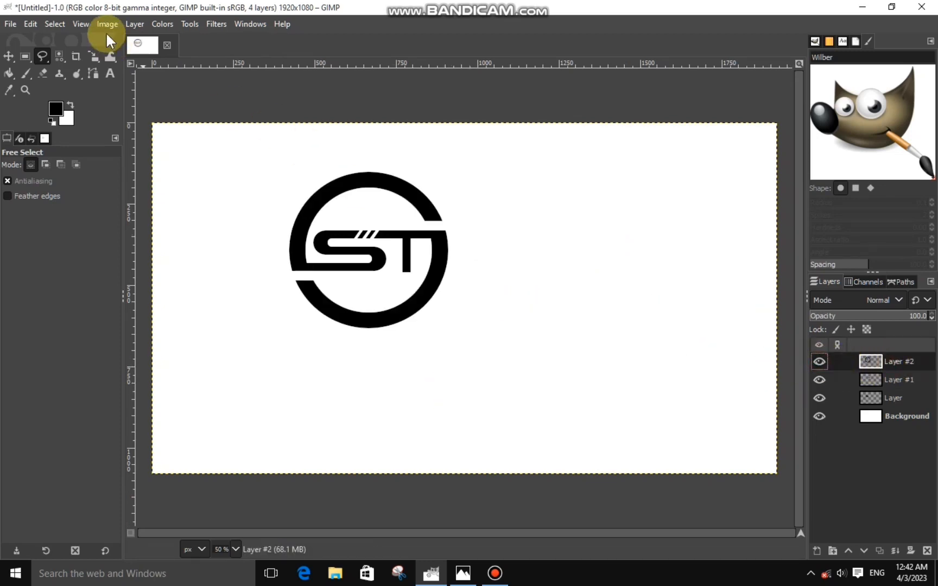
pyautogui.click(52, 73)
pyautogui.moveTo(315, 184); pyautogui.dragTo(360, 249)
pyautogui.moveTo(448, 333); pyautogui.dragTo(424, 313)
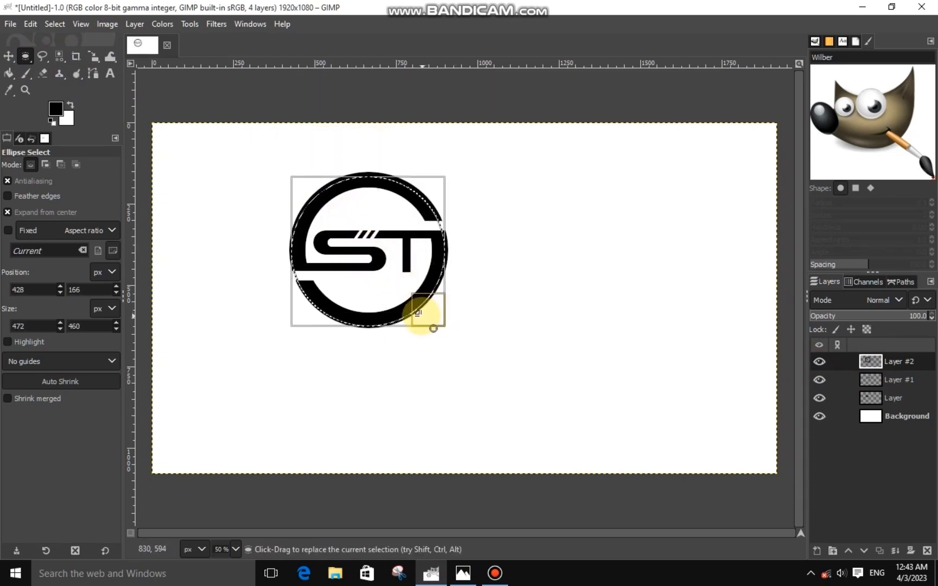
# - Center the elliptical selection on the ring just inside its outer edge, at position 432, 161 with a size of 470 by 460 px
pyautogui.scroll(2, 392, 299)
pyautogui.moveTo(363, 253); pyautogui.dragTo(363, 250)
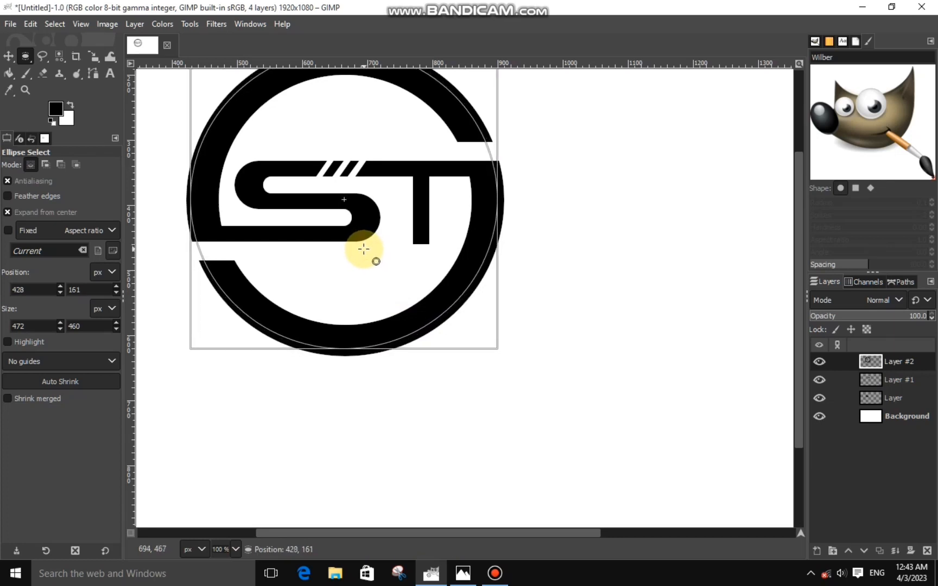
pyautogui.scroll(2, 794, 272)
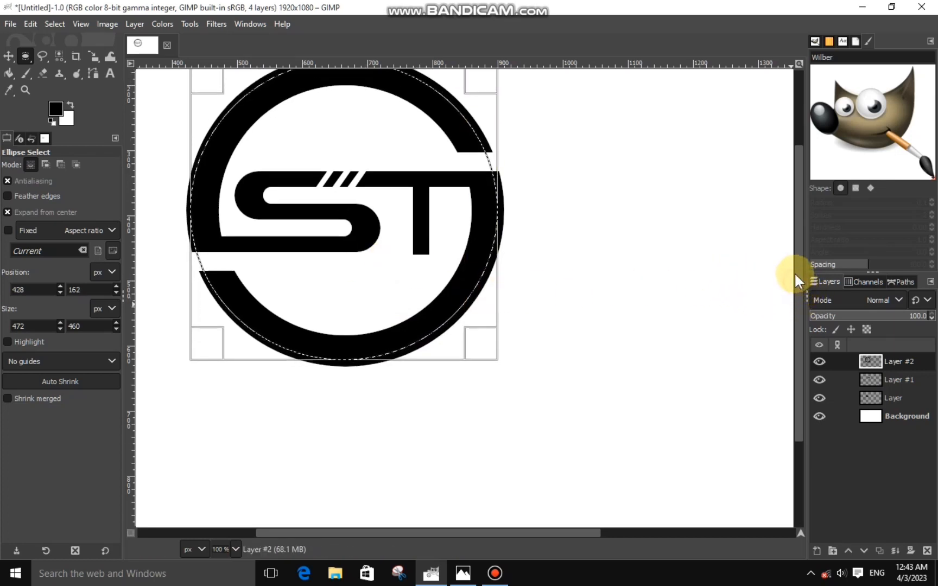
pyautogui.moveTo(377, 231); pyautogui.dragTo(379, 224)
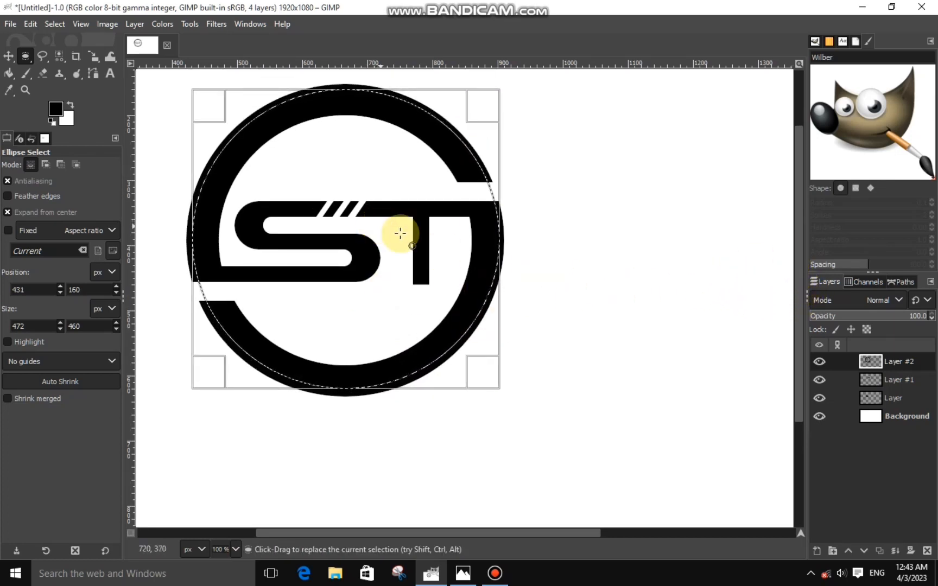
pyautogui.moveTo(496, 247); pyautogui.dragTo(494, 248)
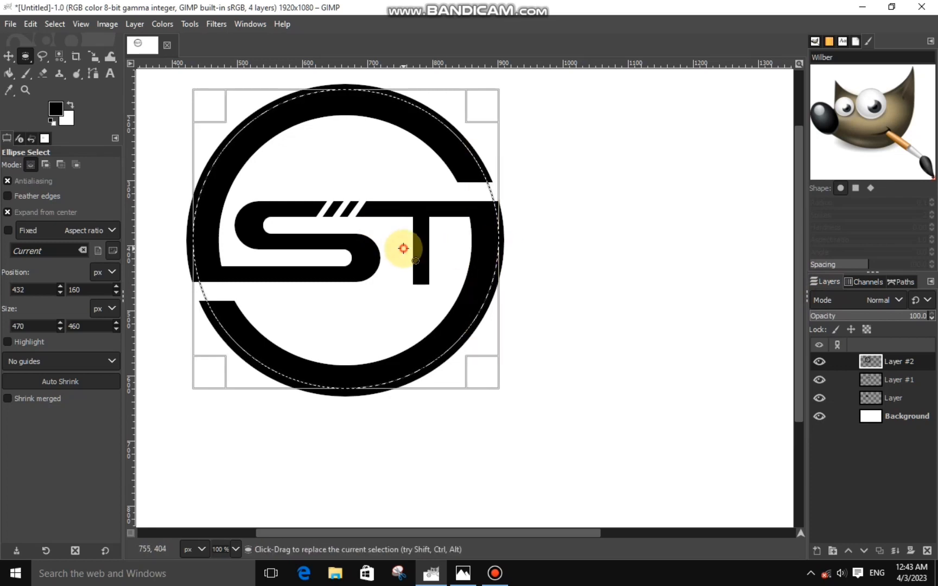
pyautogui.moveTo(404, 247); pyautogui.dragTo(404, 250)
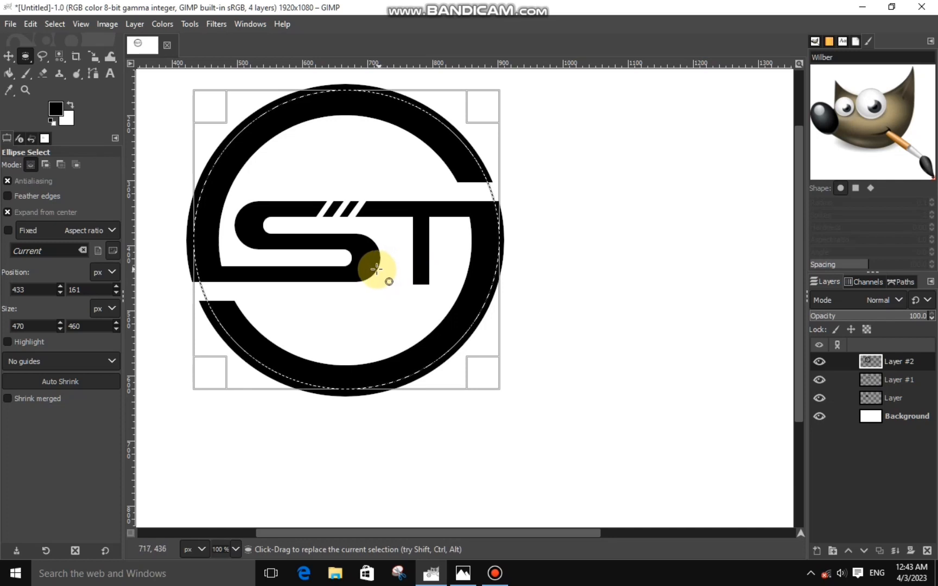
pyautogui.moveTo(388, 265); pyautogui.dragTo(387, 265)
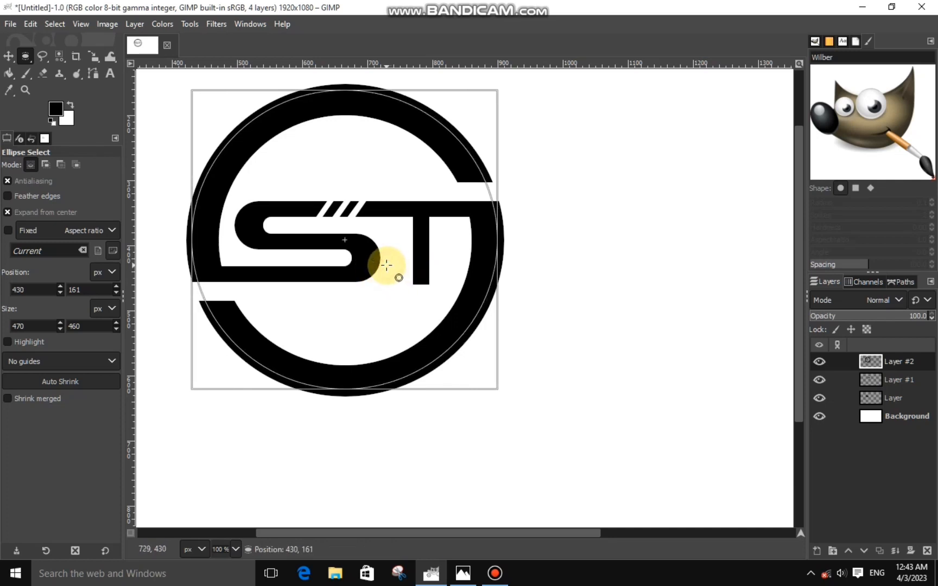
pyautogui.moveTo(386, 265); pyautogui.dragTo(388, 265)
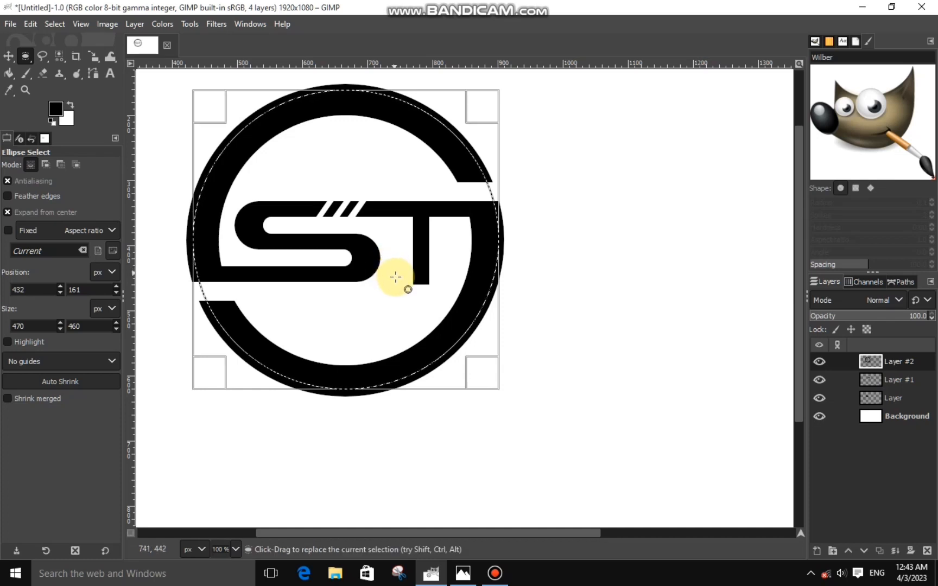
# - Invert the selection, cut the ring's thin outer rim from Layer #2, and deselect
pyautogui.click(55, 25)
pyautogui.click(73, 79)
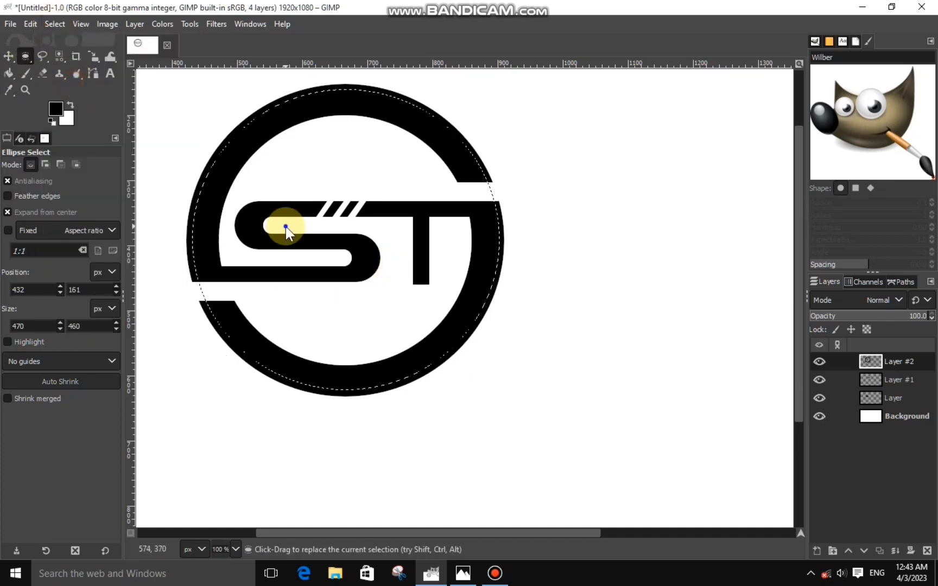
pyautogui.rightClick(286, 228)
pyautogui.moveTo(328, 265)
pyautogui.click(411, 211)
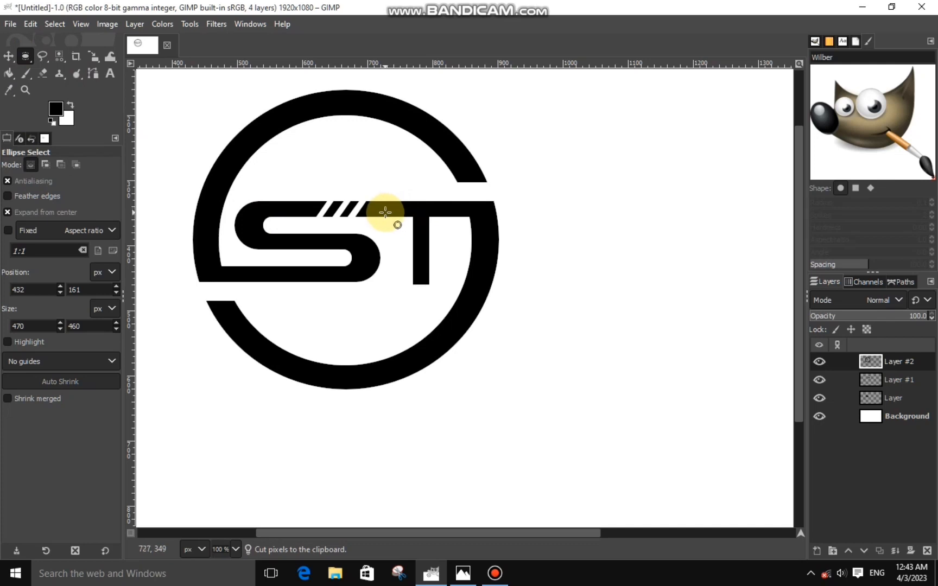
pyautogui.scroll(-3, 385, 212)
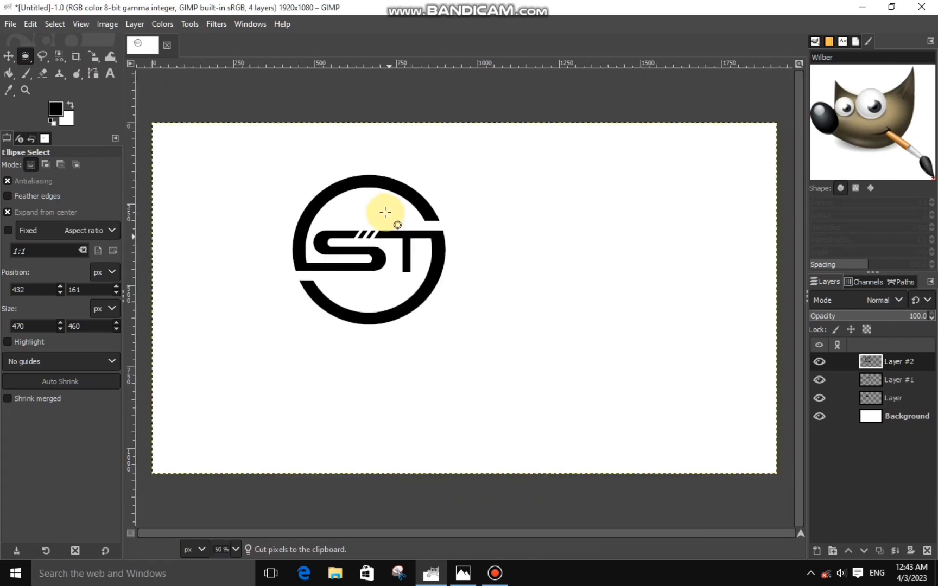
pyautogui.scroll(1, 385, 212)
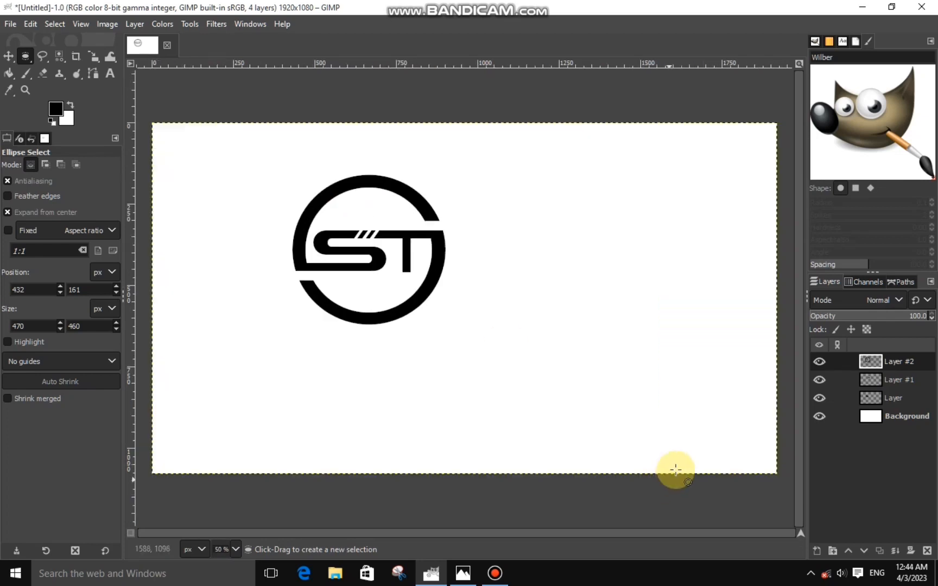
# - Merge Layer #2 down into Layer #1, toggling the merged layer's visibility to check its content
pyautogui.rightClick(865, 364)
pyautogui.click(804, 184)
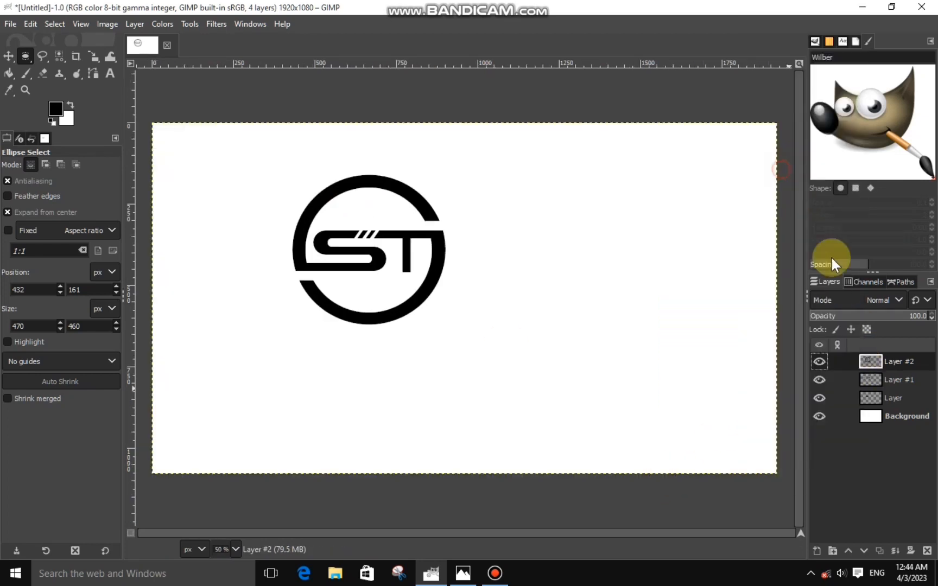
pyautogui.rightClick(880, 361)
pyautogui.click(674, 386)
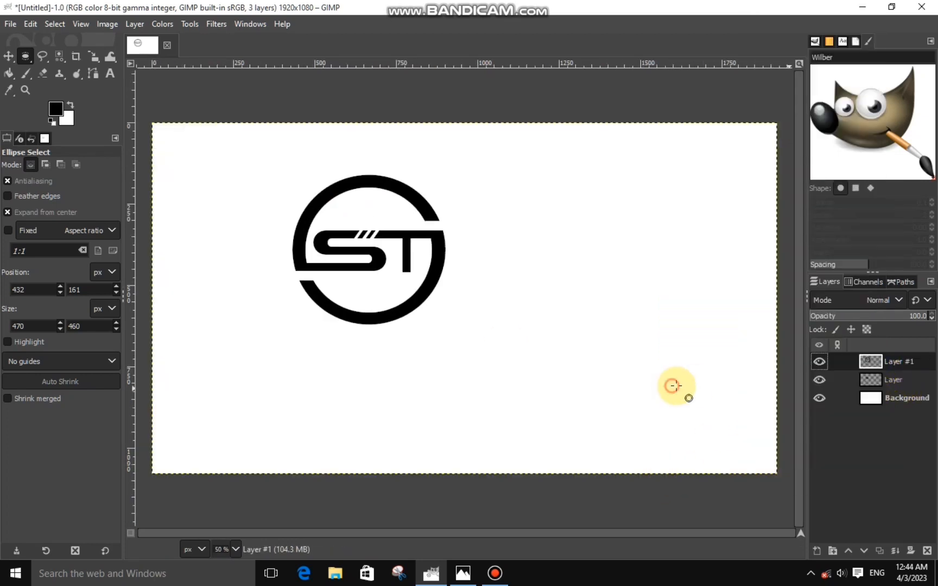
pyautogui.click(821, 361)
pyautogui.click(821, 361)
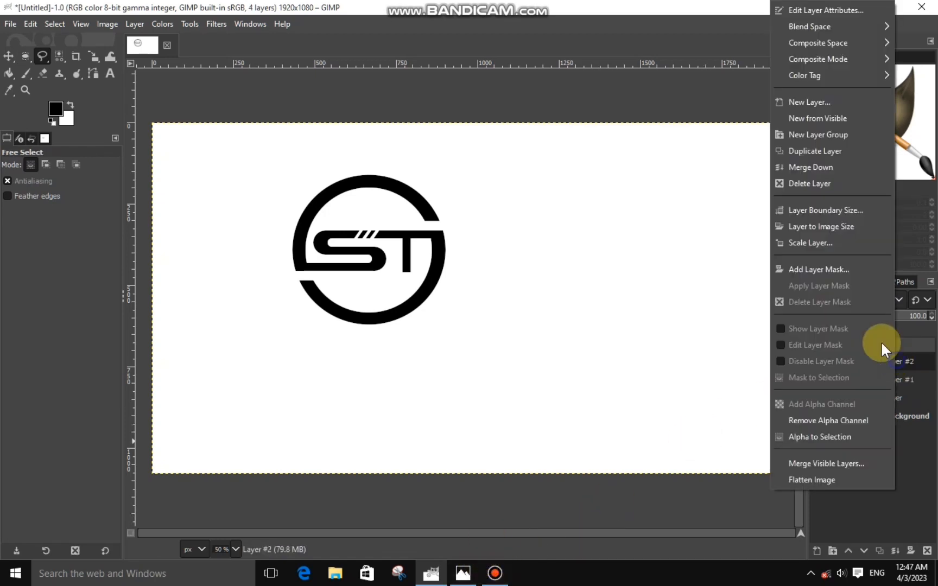
pyautogui.click(803, 171)
pyautogui.rightClick(868, 361)
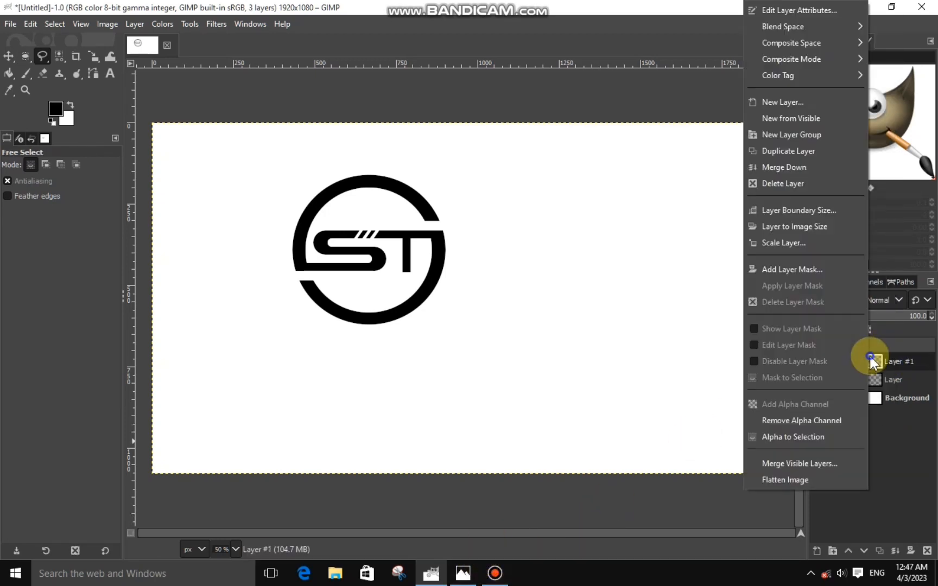
pyautogui.click(806, 187)
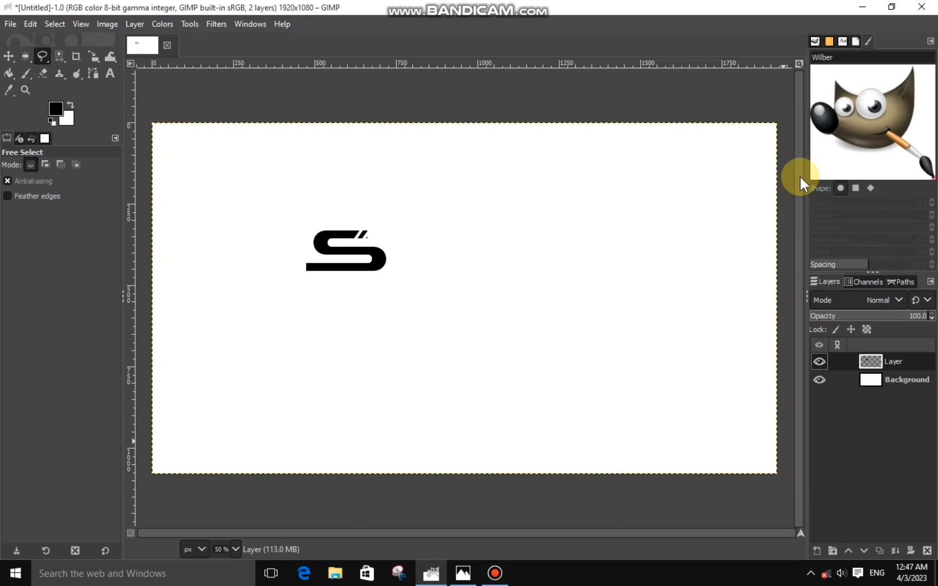
pyautogui.hotkey('ctrl', 'z')
# - Merge Layer #1 down into the layer named Layer and toggle the merged layer's visibility to check it
pyautogui.rightClick(876, 358)
pyautogui.click(811, 172)
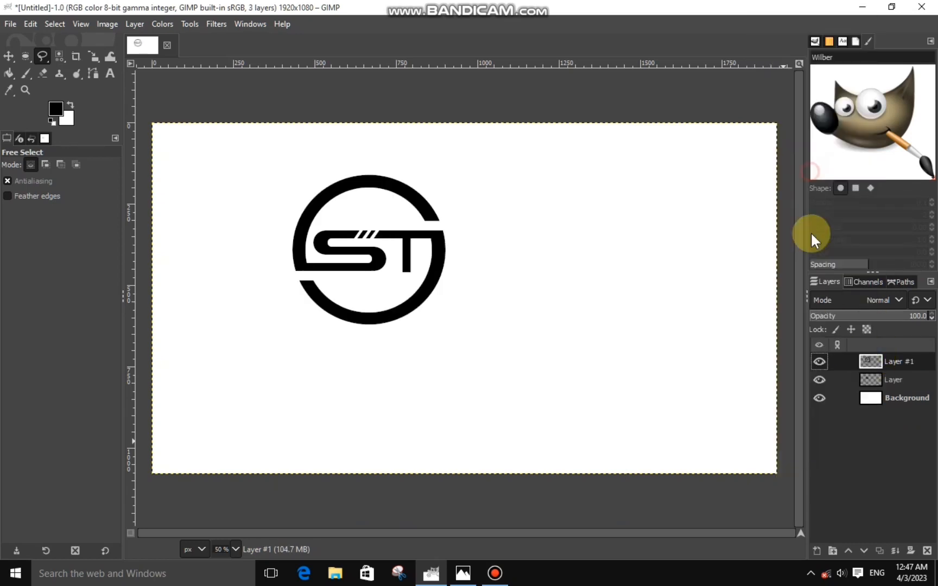
pyautogui.click(820, 361)
pyautogui.click(820, 361)
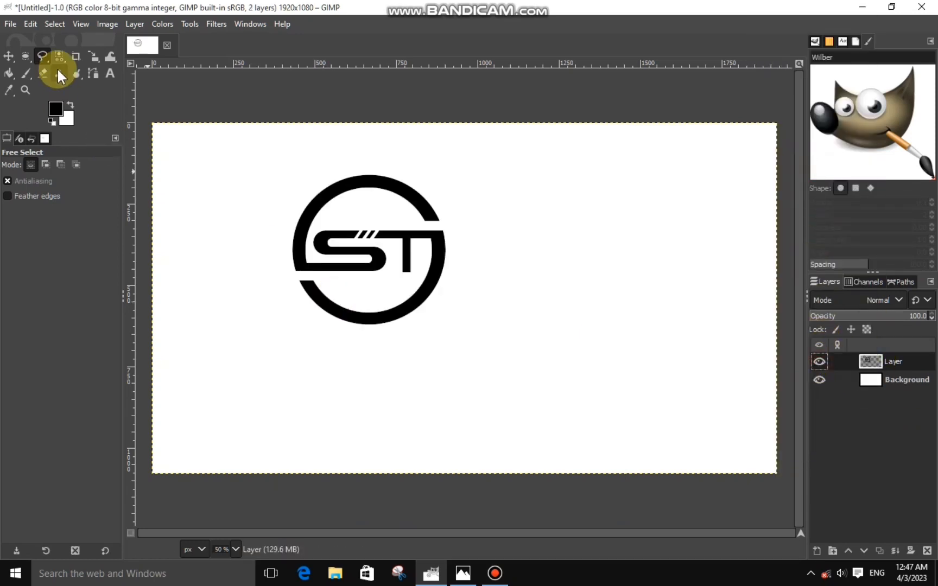
# - Outline the T together with the ring's lower arc using a closed Free Select polygon, following the slanted cut and staying clear of the S
pyautogui.click(459, 227)
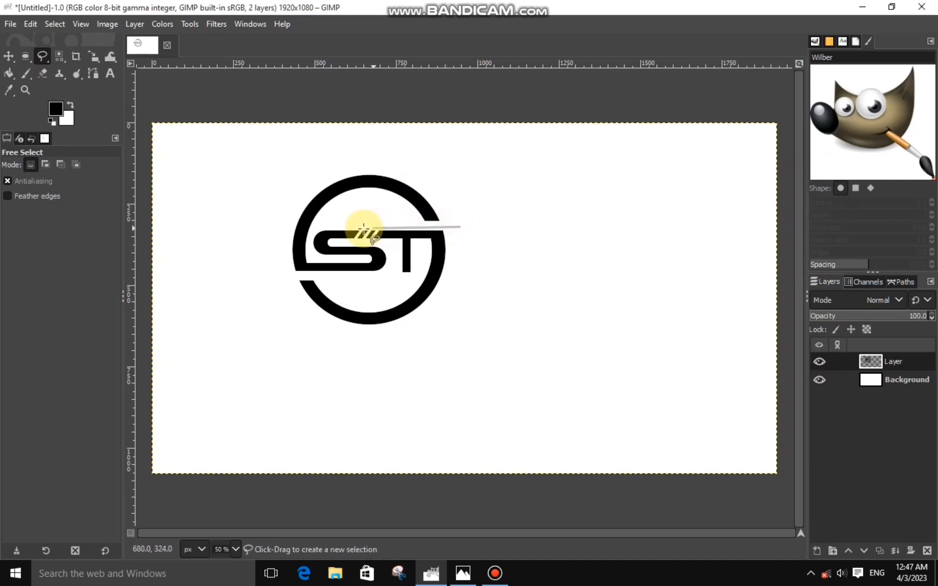
pyautogui.click(381, 227)
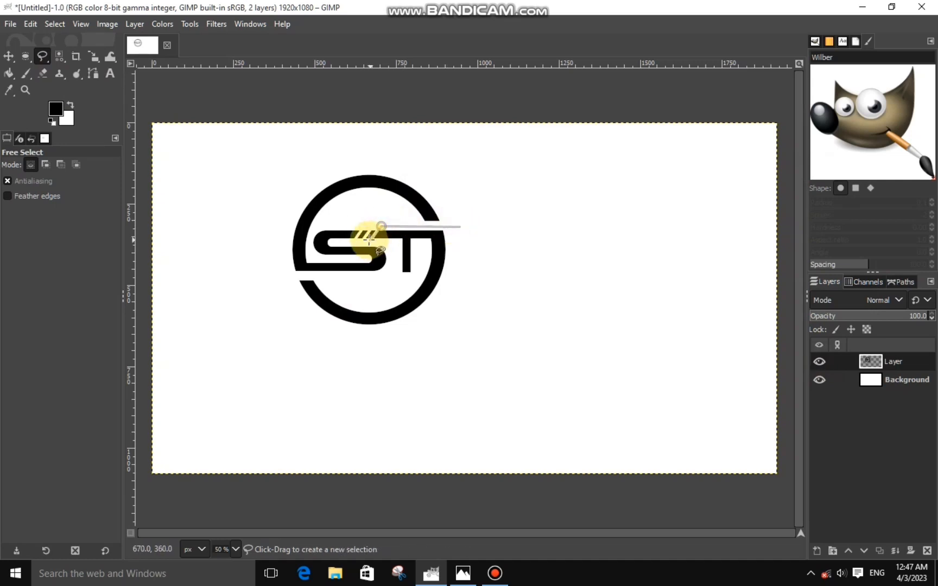
pyautogui.keyDown('ctrl'); pyautogui.scroll(3, 369, 239); pyautogui.keyUp('ctrl')
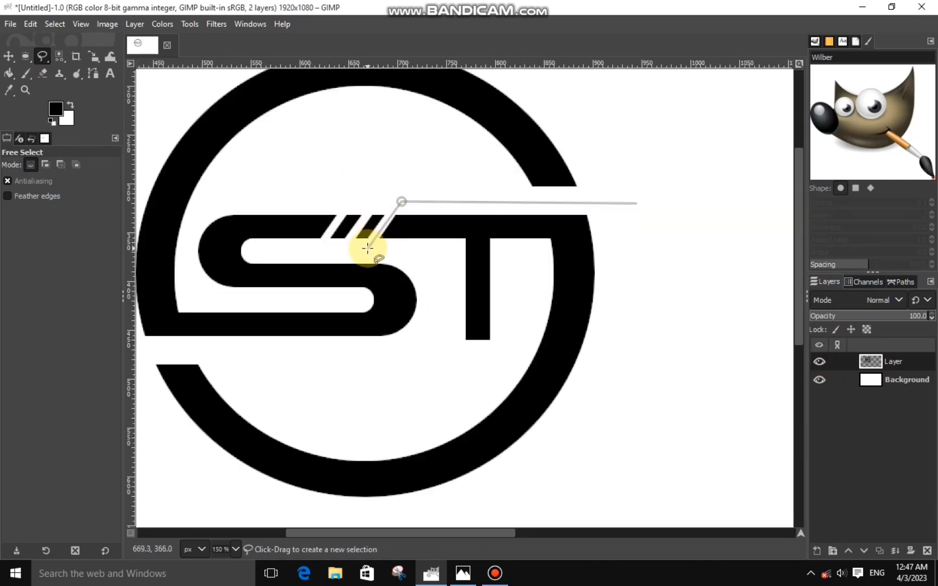
pyautogui.click(365, 249)
pyautogui.click(435, 261)
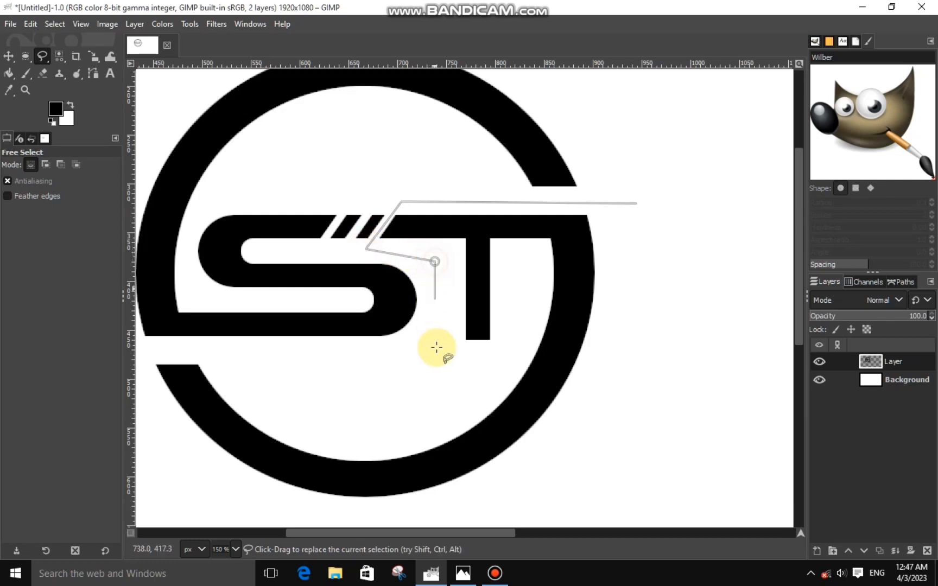
pyautogui.click(431, 372)
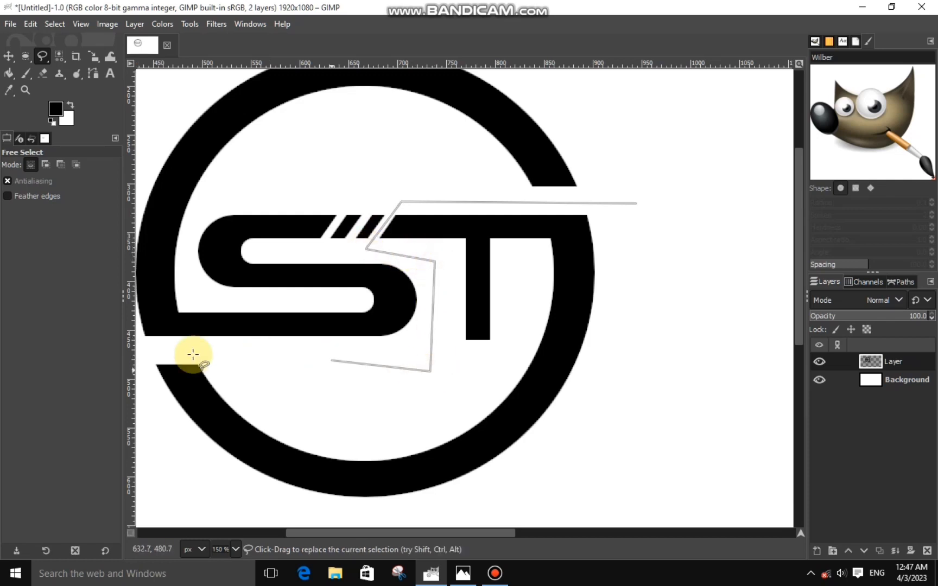
pyautogui.click(148, 354)
pyautogui.click(130, 356)
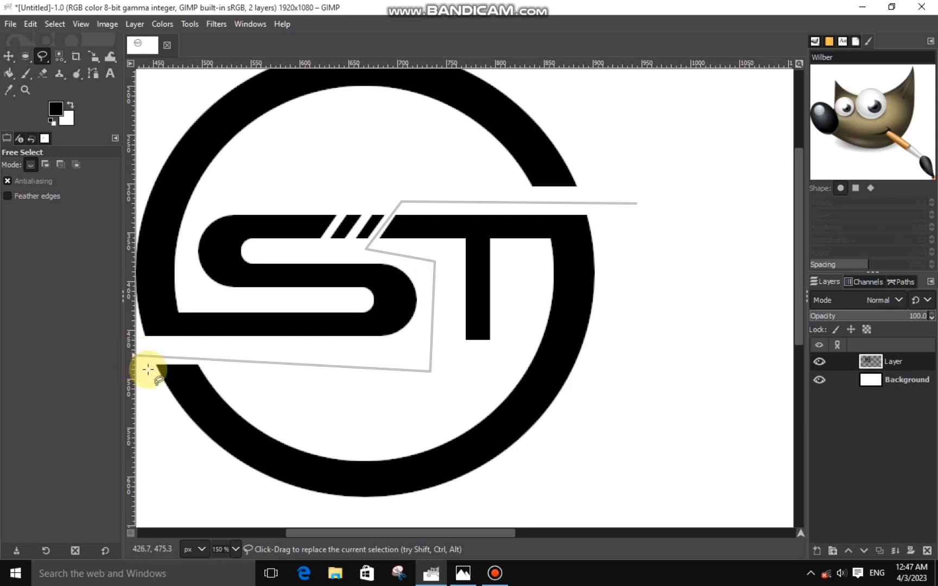
pyautogui.click(236, 508)
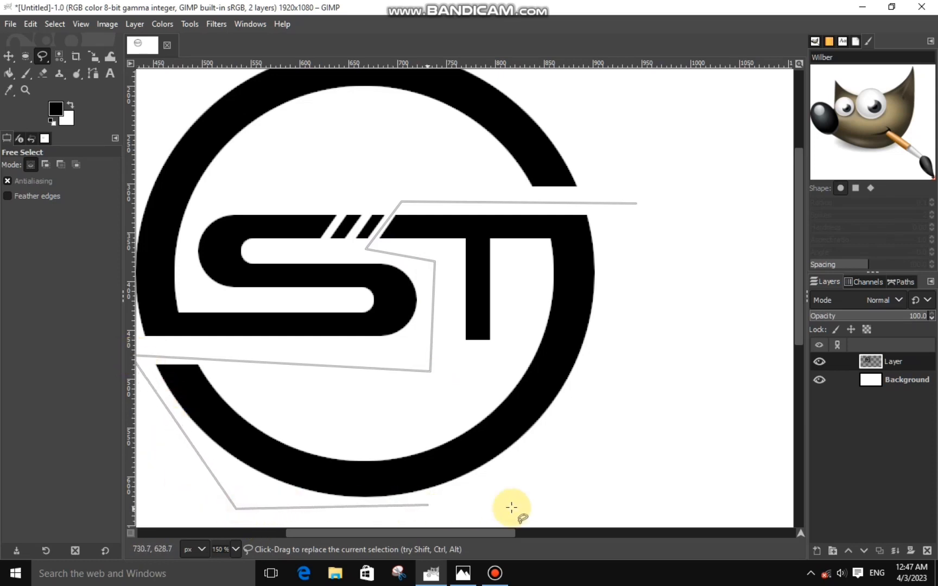
pyautogui.click(553, 511)
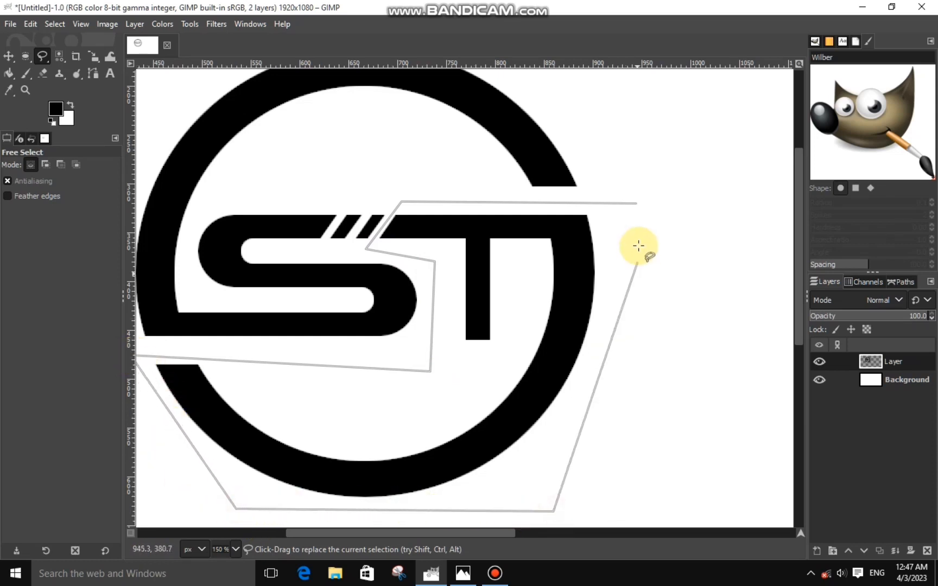
pyautogui.click(636, 203)
# - Cut the outlined T and lower ring arc from Layer and paste them onto a new layer of their own
pyautogui.rightClick(622, 221)
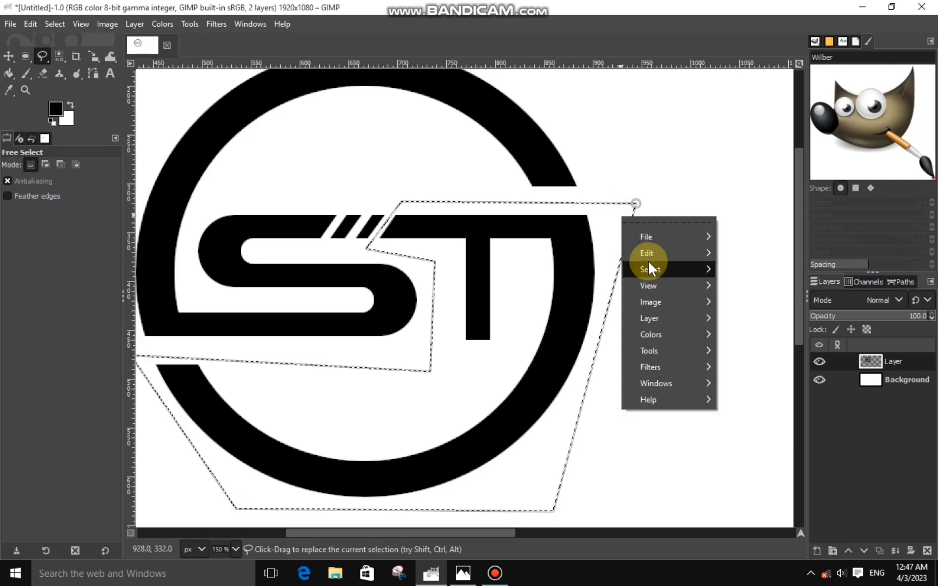
pyautogui.moveTo(649, 251)
pyautogui.click(739, 213)
pyautogui.rightClick(609, 237)
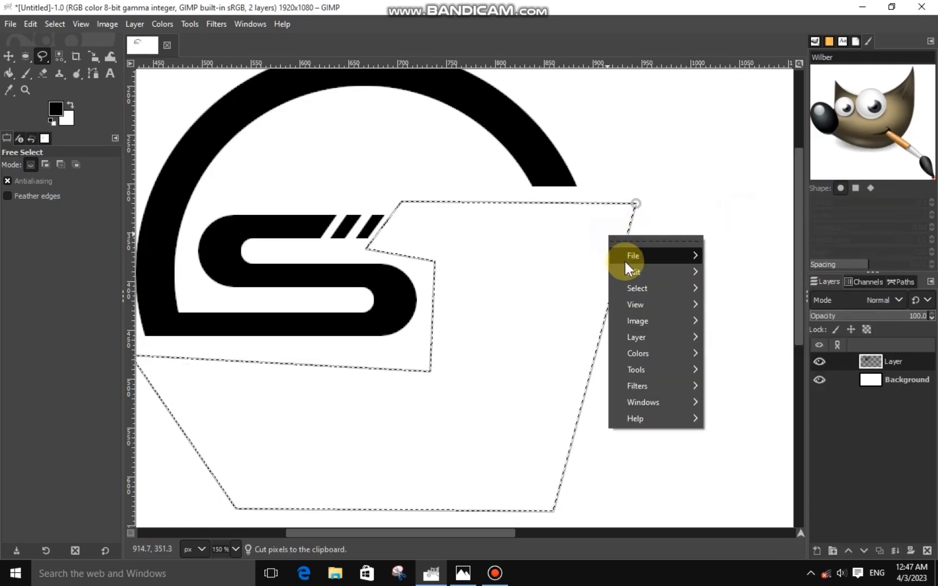
pyautogui.moveTo(632, 272)
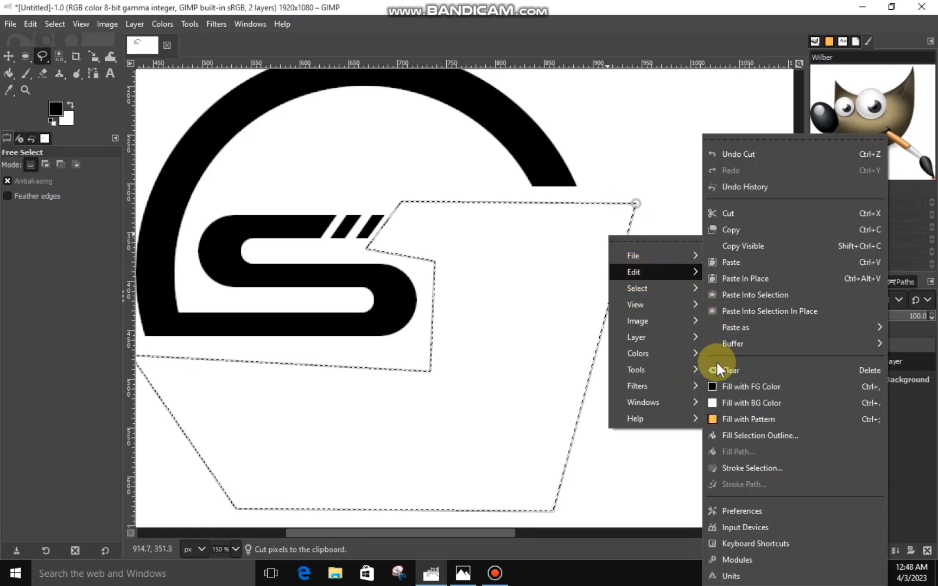
pyautogui.click(730, 259)
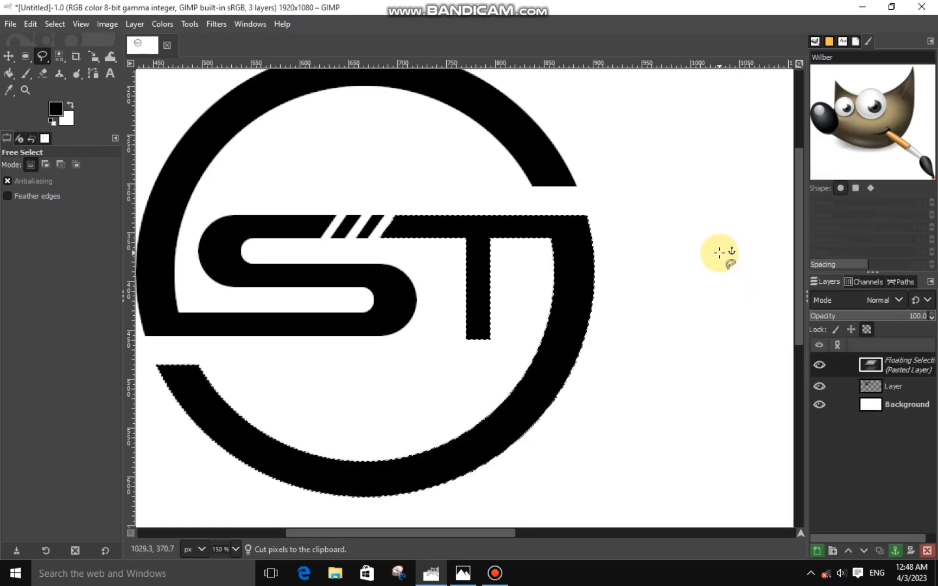
pyautogui.click(819, 549)
pyautogui.press('-')
pyautogui.press('-')
pyautogui.press('-')
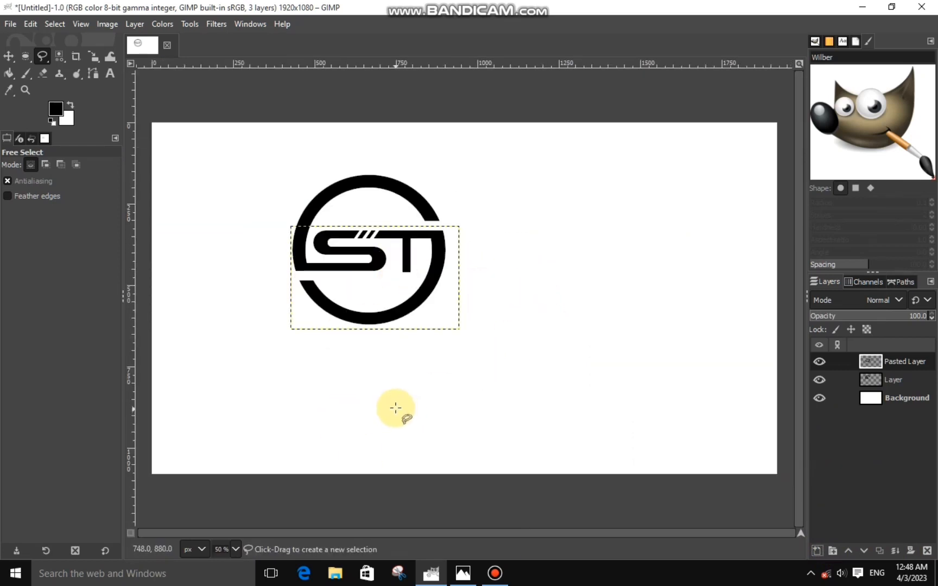
# - Set the foreground color to a bright lime green, 83e305
pyautogui.rightClick(420, 288)
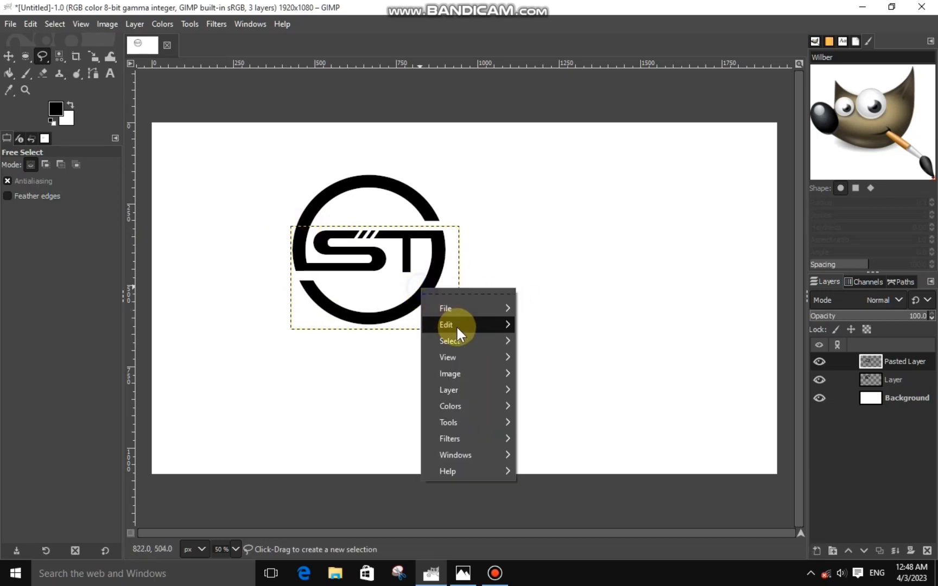
pyautogui.click(56, 111)
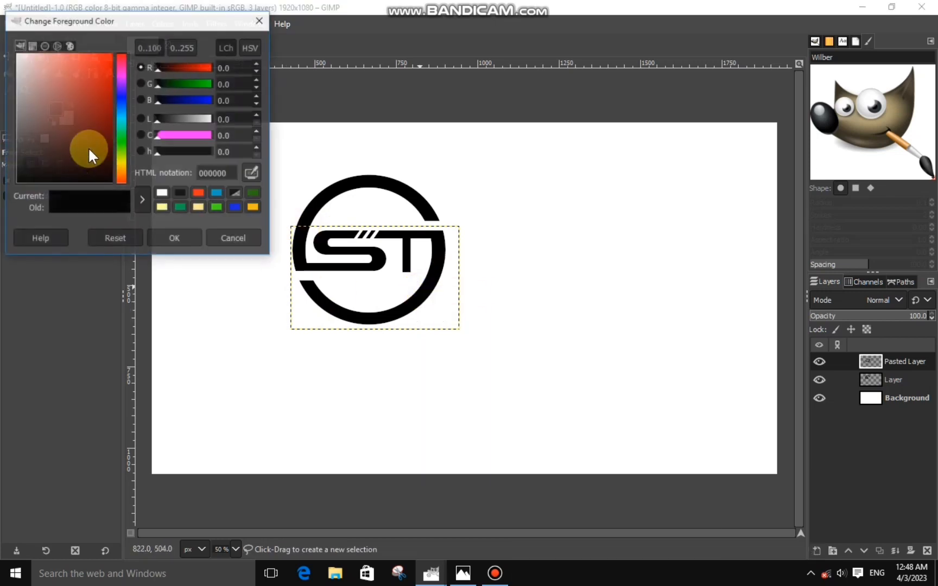
pyautogui.click(119, 154)
pyautogui.click(107, 70)
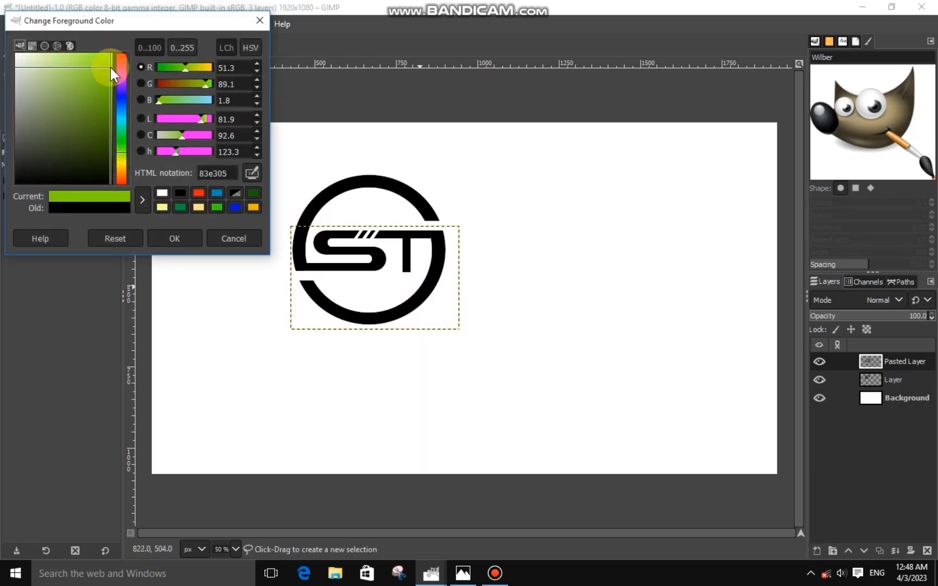
pyautogui.click(168, 237)
# - Try to fill the Pasted Layer with the green foreground color without a selection, and undo the fill
pyautogui.rightClick(354, 268)
pyautogui.moveTo(375, 304)
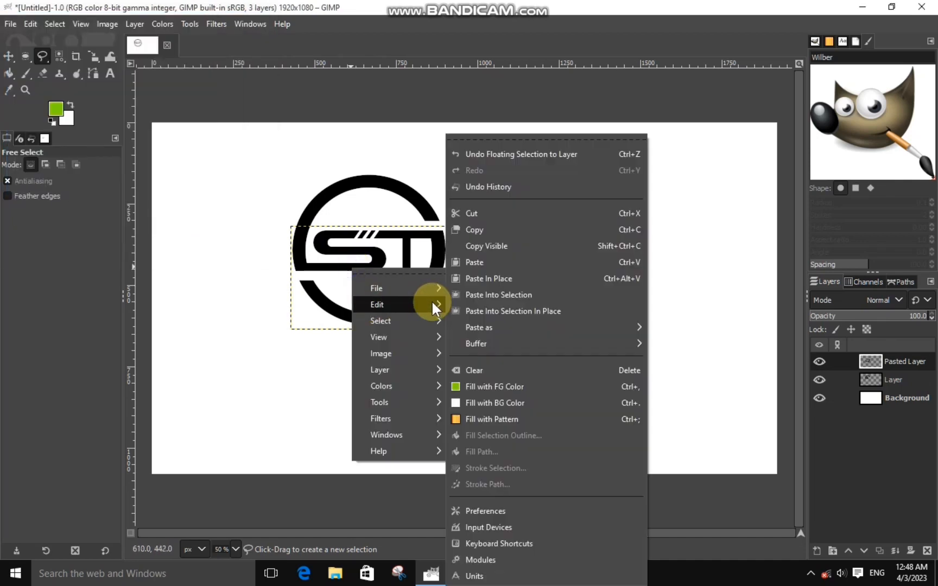
pyautogui.click(496, 385)
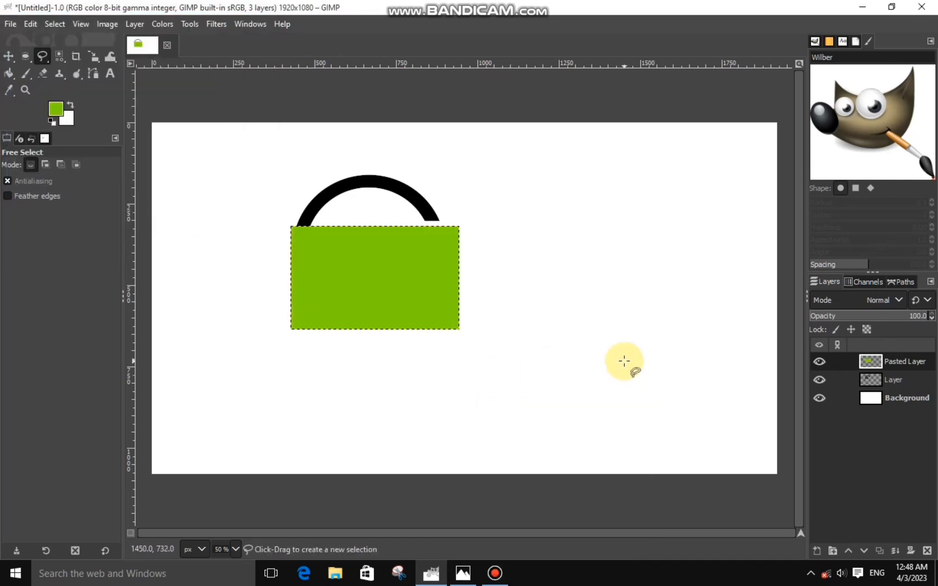
pyautogui.press('ctrl')
pyautogui.hotkey('ctrl', 'z')
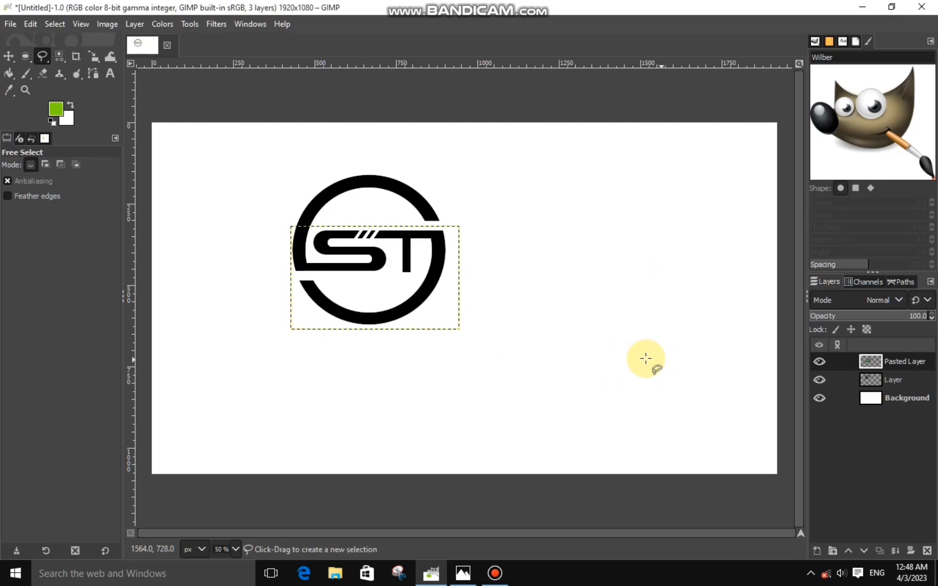
# - Select the black T and lower ring arc with Select by Color, fill them with the green foreground color and clear the selection
pyautogui.click(58, 56)
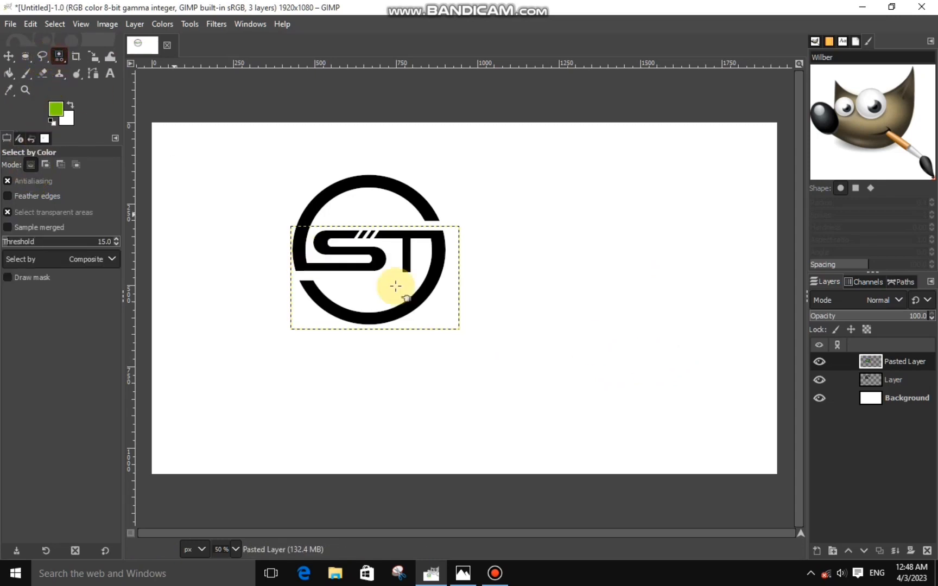
pyautogui.click(436, 252)
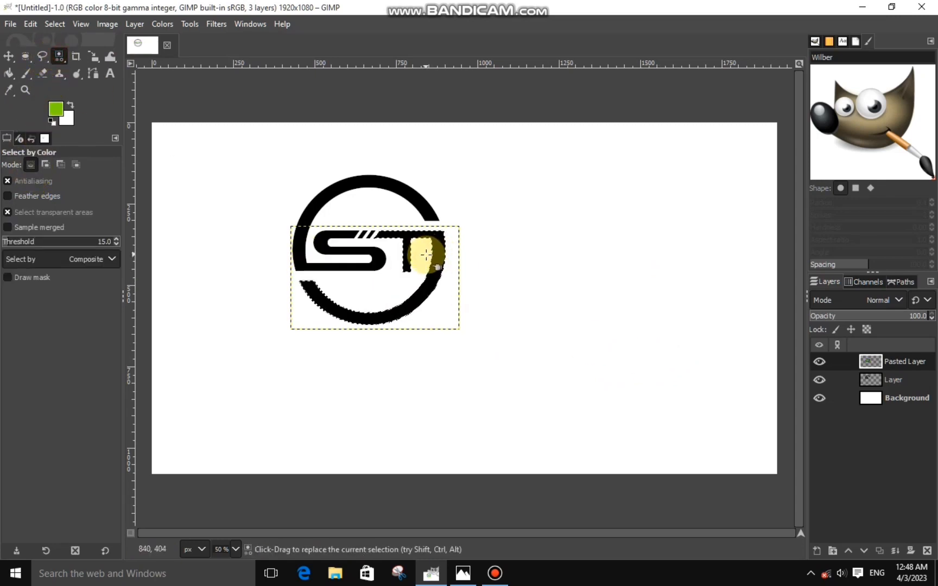
pyautogui.rightClick(416, 259)
pyautogui.moveTo(439, 293)
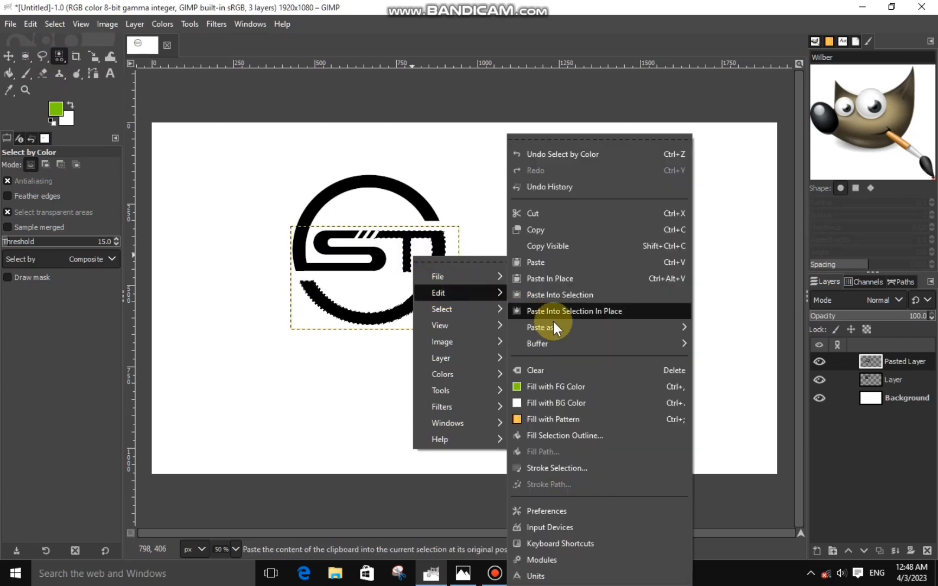
pyautogui.click(564, 386)
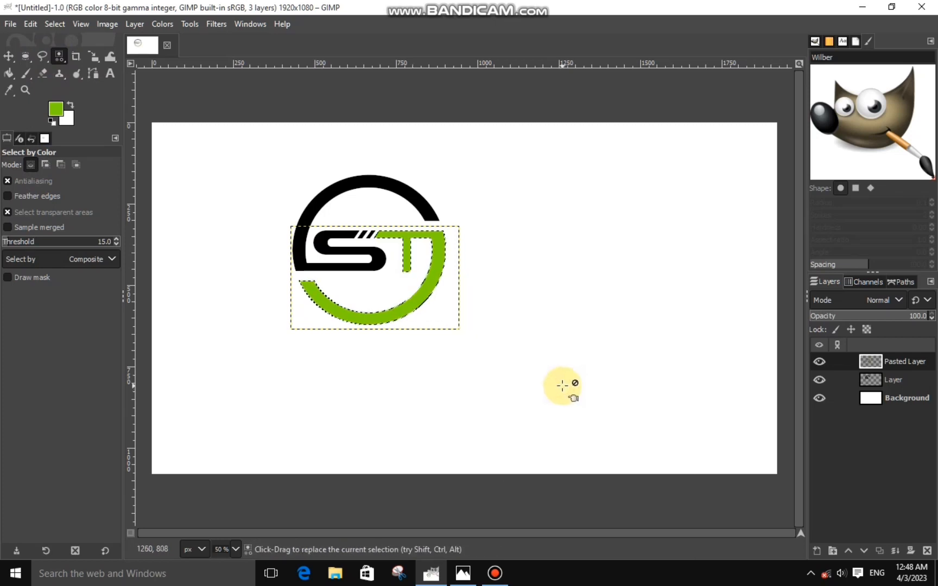
pyautogui.hotkey('ctrl', 'shift')
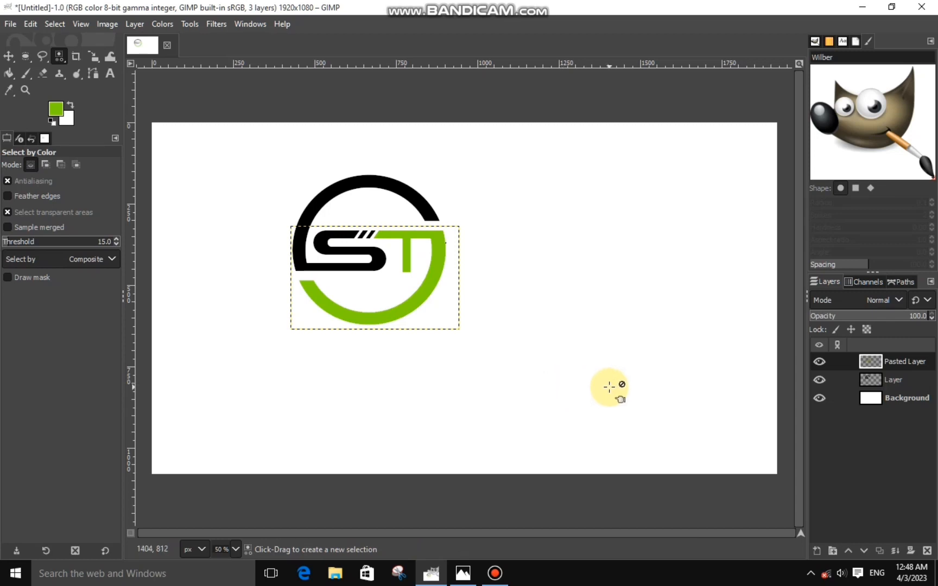
# - On the layer named Layer, select the black S and upper ring arc by color and fill them with dark gray 2e2e2e
pyautogui.click(862, 380)
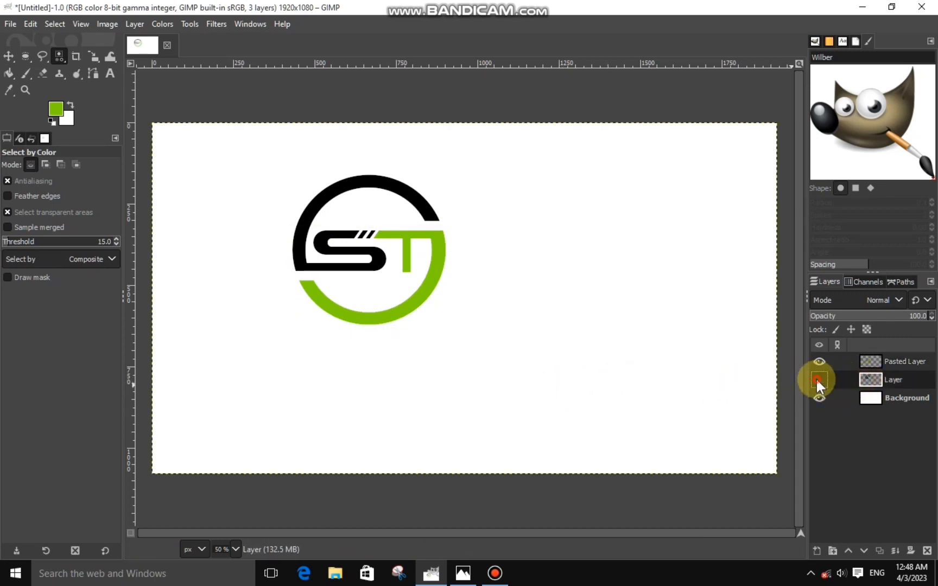
pyautogui.click(819, 380)
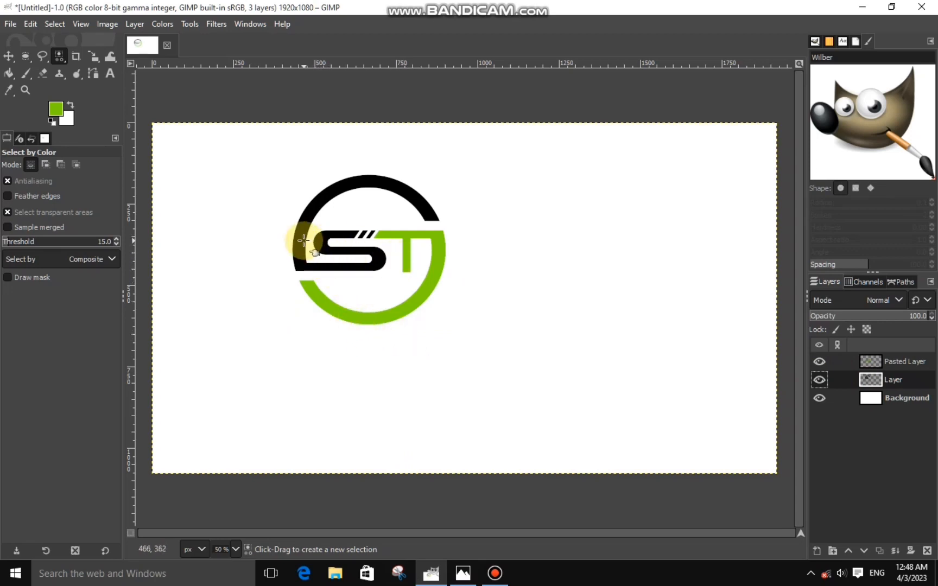
pyautogui.click(322, 241)
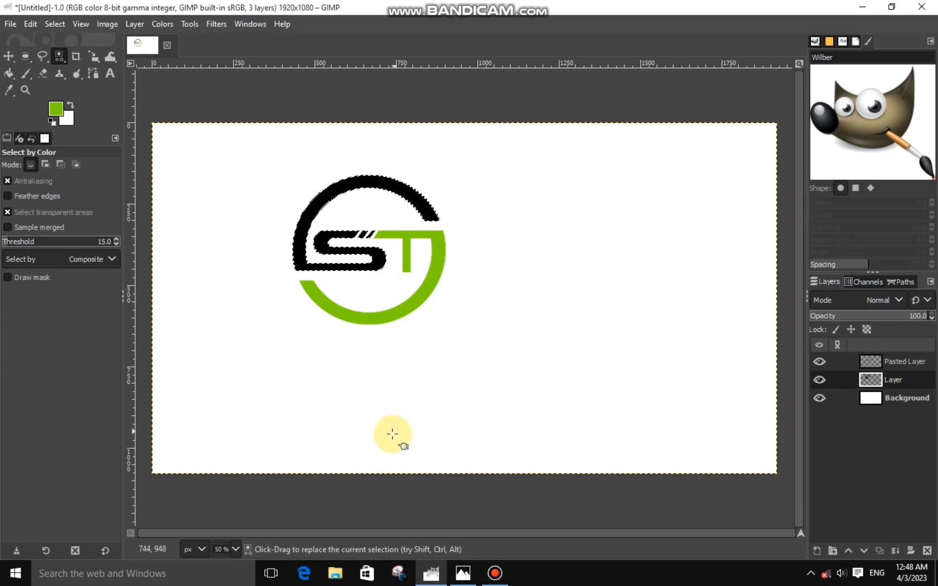
pyautogui.click(55, 109)
pyautogui.moveTo(33, 133); pyautogui.dragTo(3, 165)
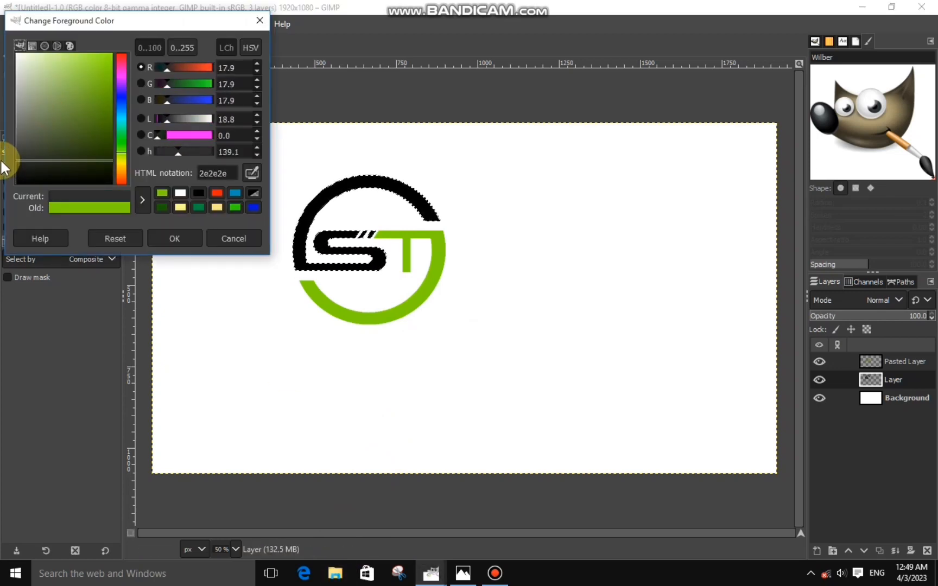
pyautogui.click(159, 249)
pyautogui.rightClick(300, 224)
pyautogui.moveTo(331, 261)
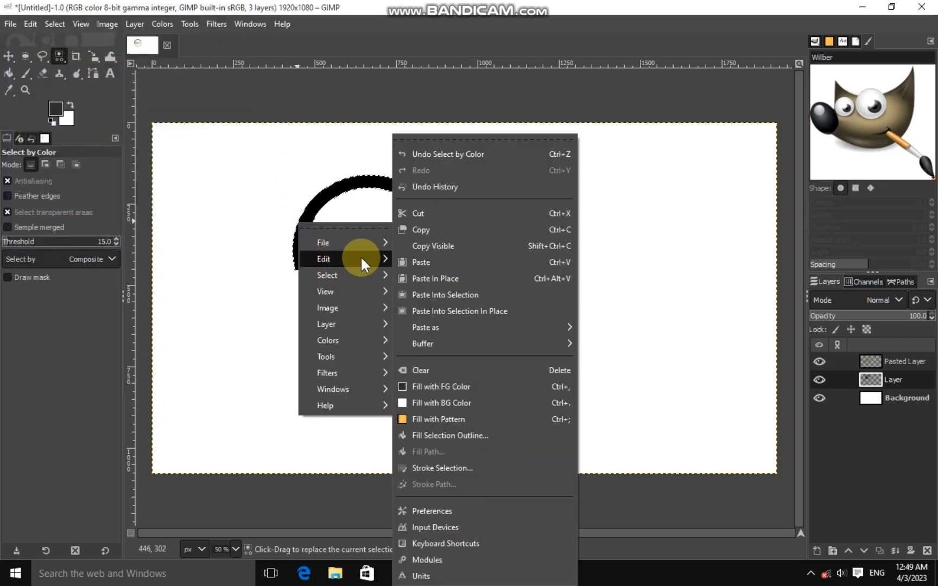
pyautogui.click(455, 383)
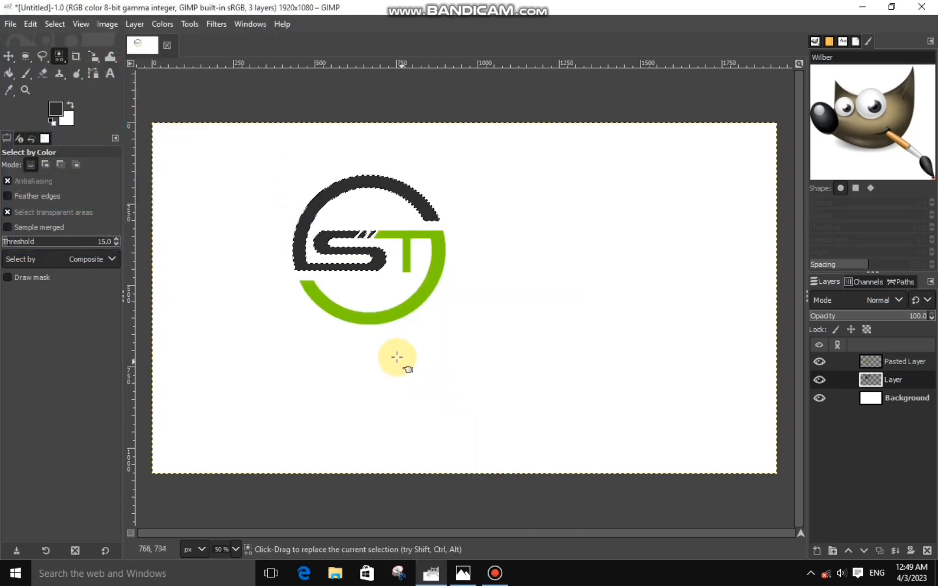
# - Clear the selection and merge the Pasted Layer down into the layer named Layer
pyautogui.click(894, 426)
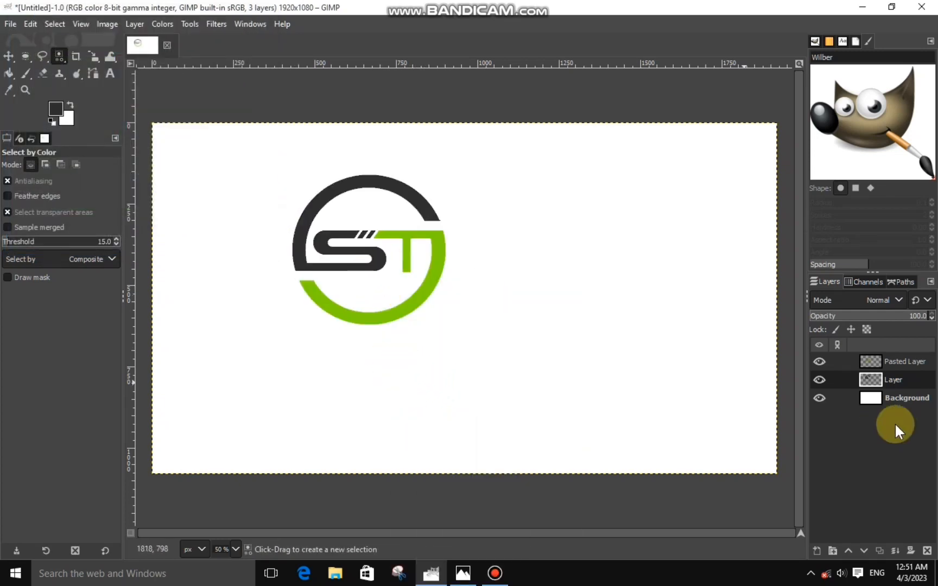
pyautogui.click(867, 361)
pyautogui.rightClick(868, 360)
pyautogui.click(813, 169)
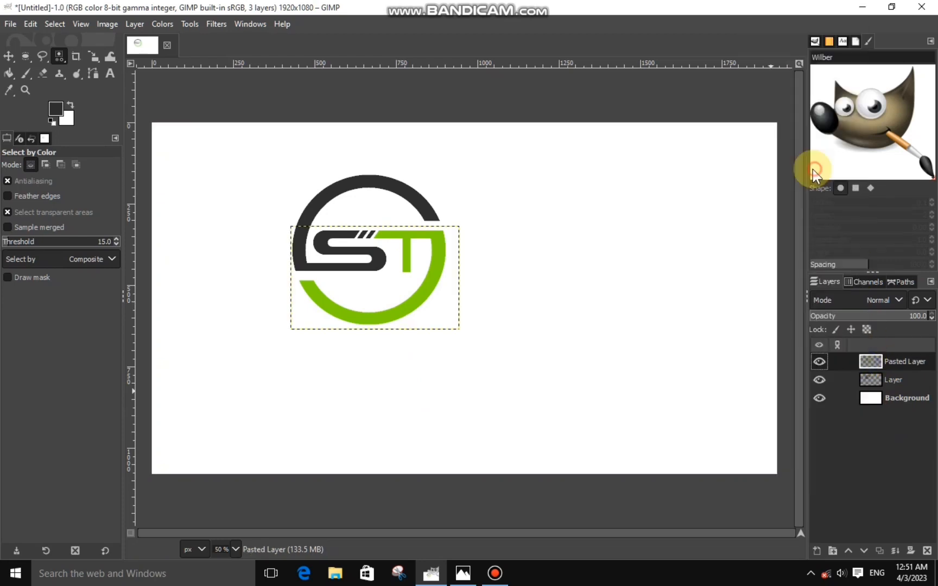
# - Scale the merged logo layer to 2195 × 1235 px and move the logo to the middle of the canvas
pyautogui.click(93, 55)
pyautogui.click(361, 257)
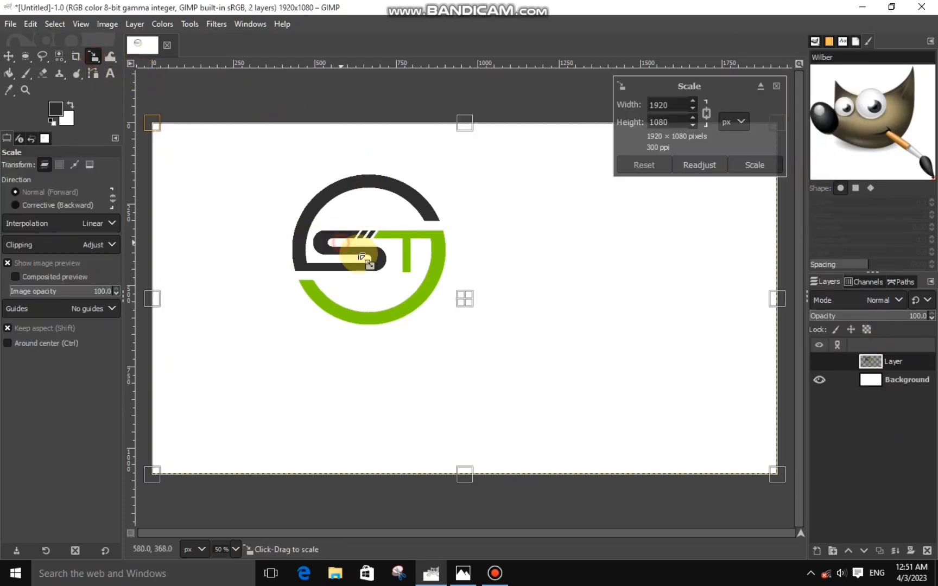
pyautogui.moveTo(469, 300); pyautogui.dragTo(554, 339)
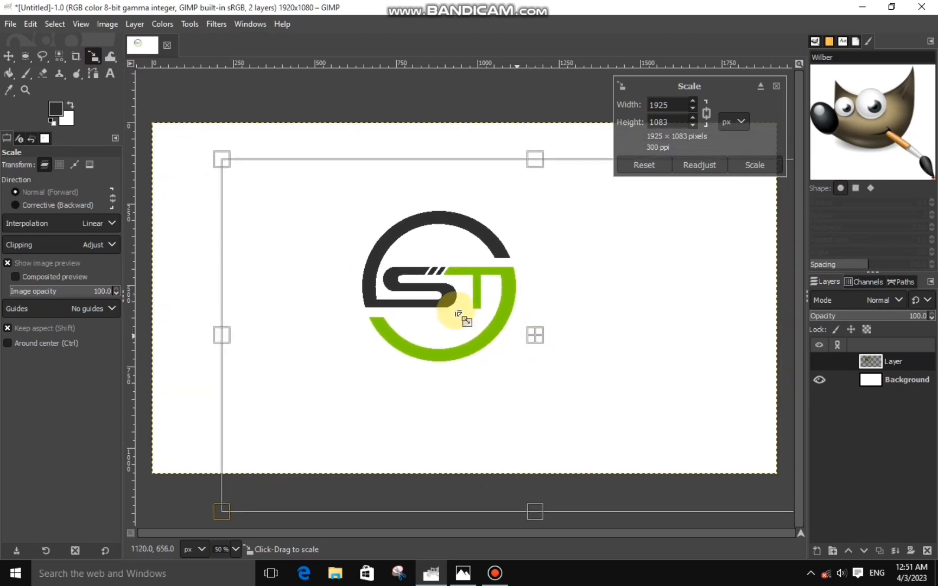
pyautogui.moveTo(363, 272); pyautogui.dragTo(316, 232)
pyautogui.moveTo(580, 404); pyautogui.dragTo(613, 415)
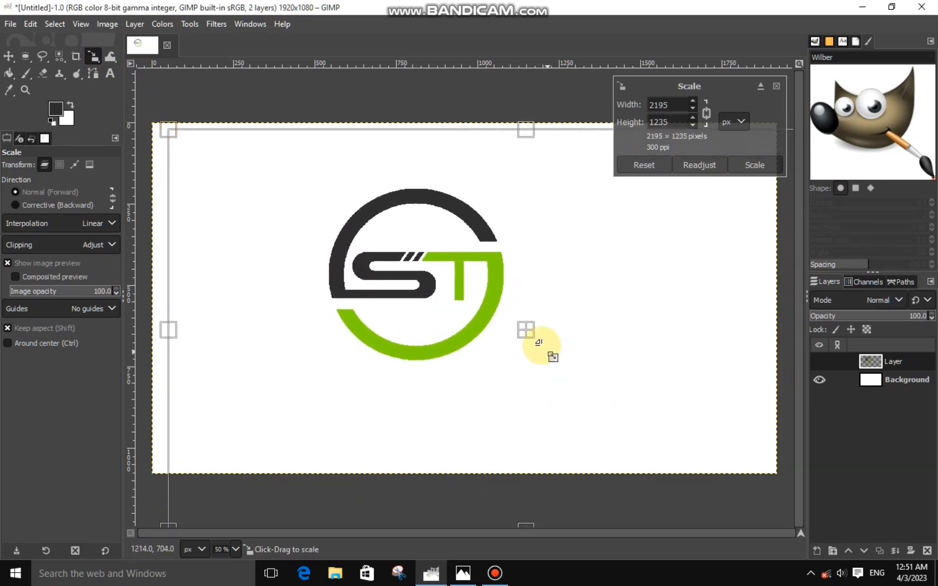
pyautogui.moveTo(539, 342); pyautogui.dragTo(570, 341)
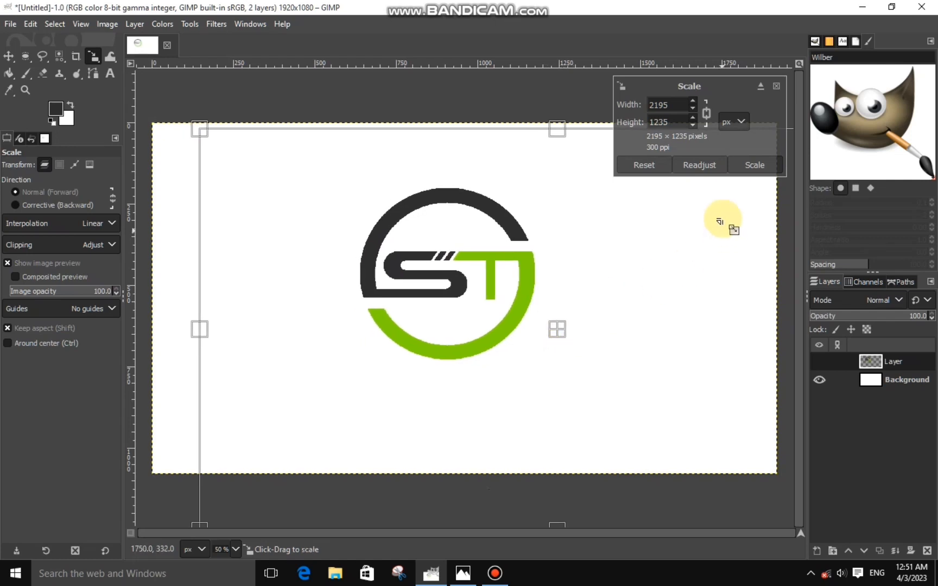
pyautogui.click(754, 166)
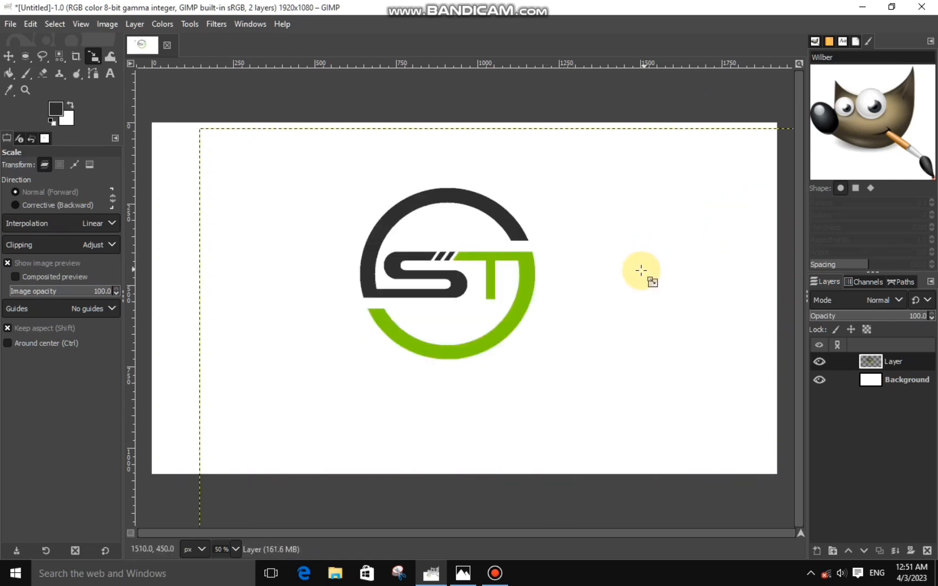
# - Start a Drop Shadow on the logo layer with opacity 1.110 and unlinked offsets of X -1.548 and Y 10.323
pyautogui.click(216, 24)
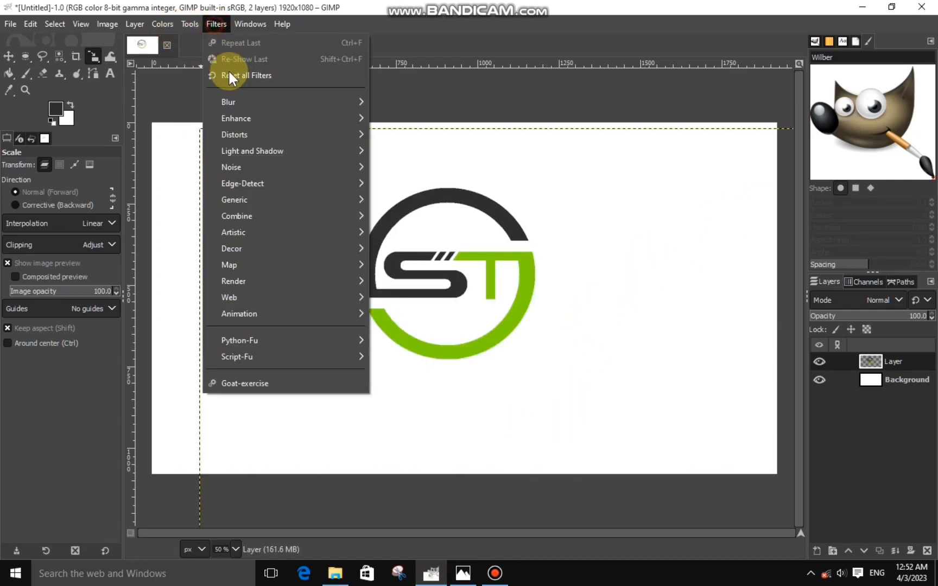
pyautogui.moveTo(292, 149)
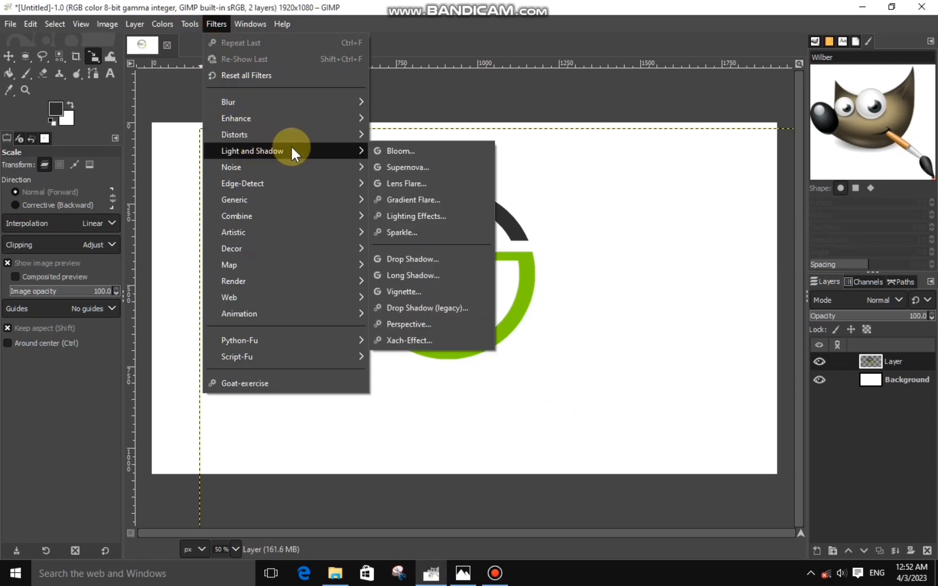
pyautogui.click(402, 259)
pyautogui.moveTo(141, 187); pyautogui.dragTo(175, 165)
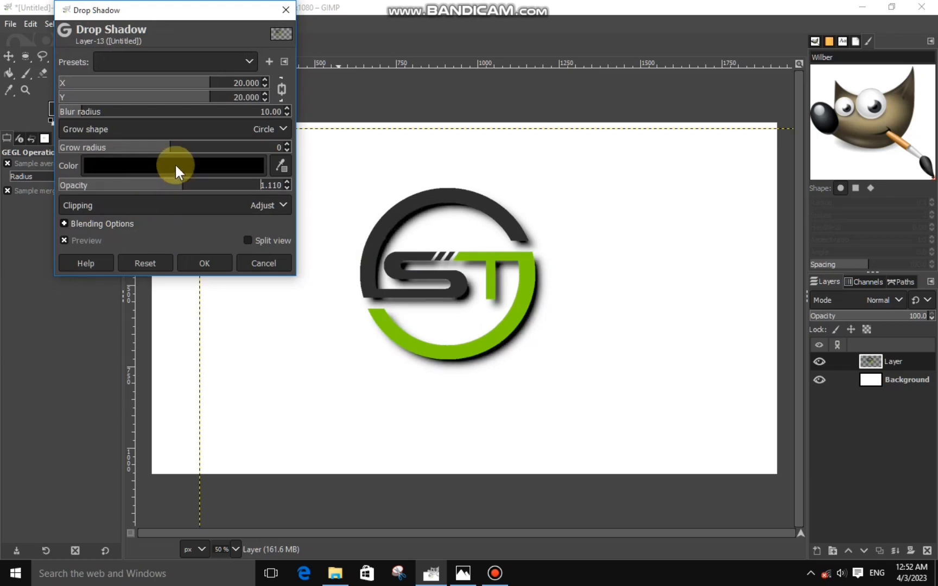
pyautogui.click(184, 97)
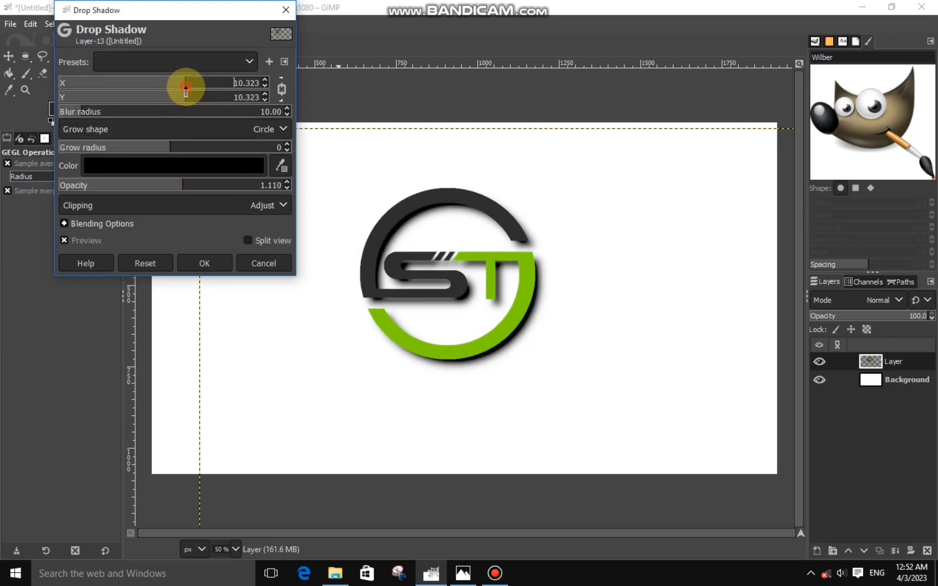
pyautogui.click(280, 87)
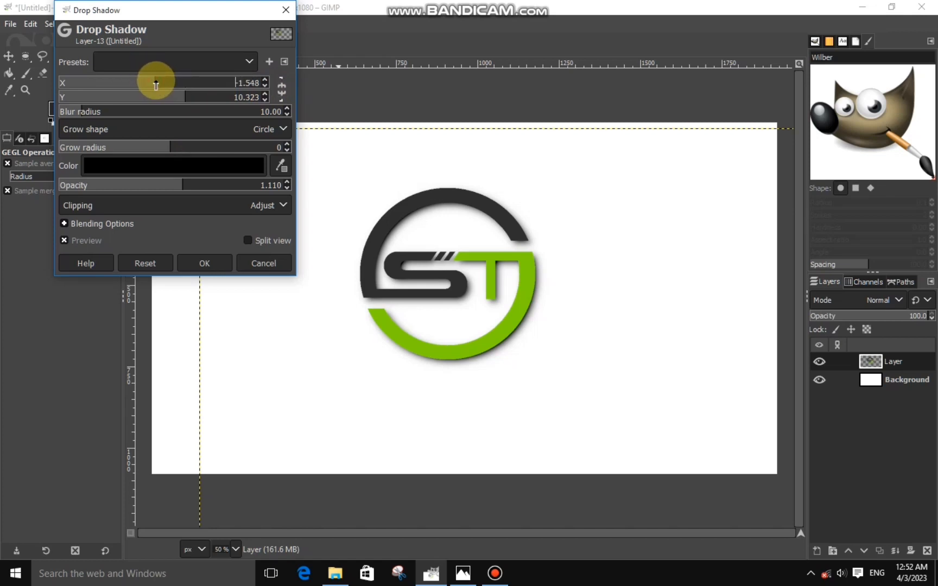
# - Finish the logo's Drop Shadow with X -11.871, Y 8.000 and opacity 1.517, and apply it
pyautogui.click(202, 183)
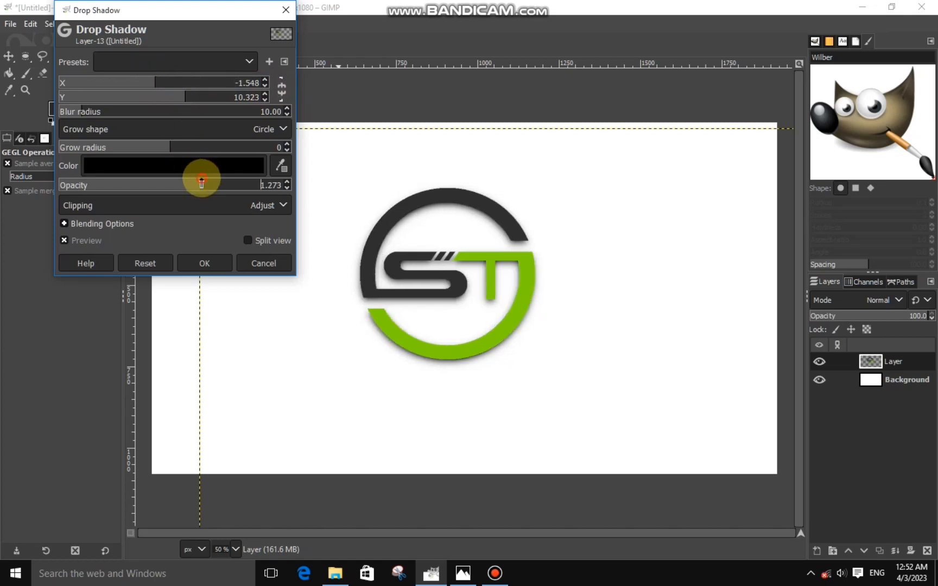
pyautogui.moveTo(208, 186); pyautogui.dragTo(219, 187)
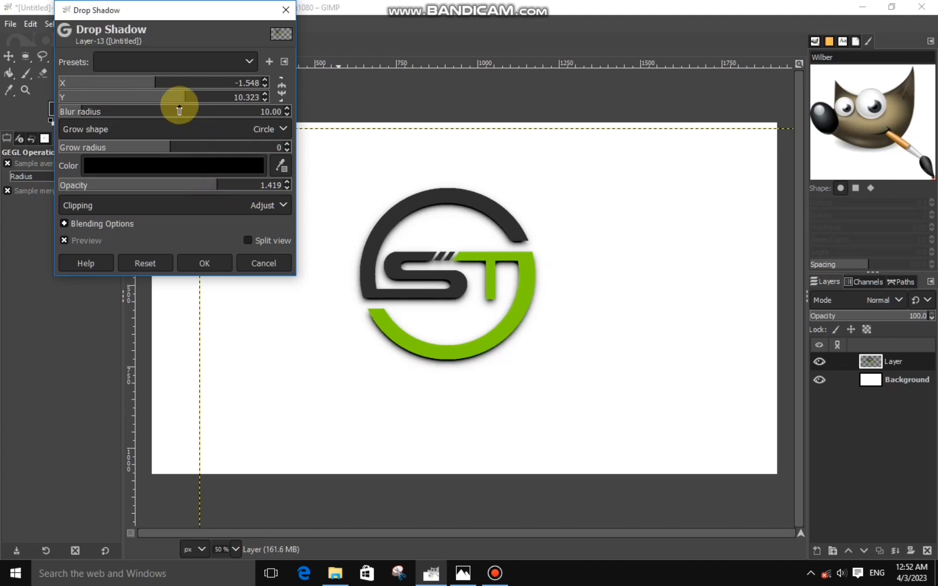
pyautogui.click(193, 97)
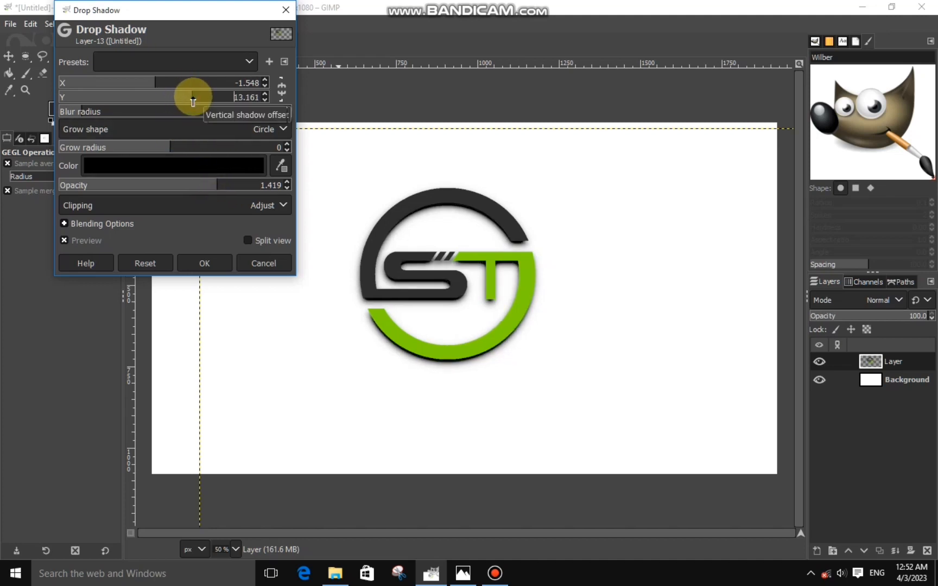
pyautogui.click(149, 82)
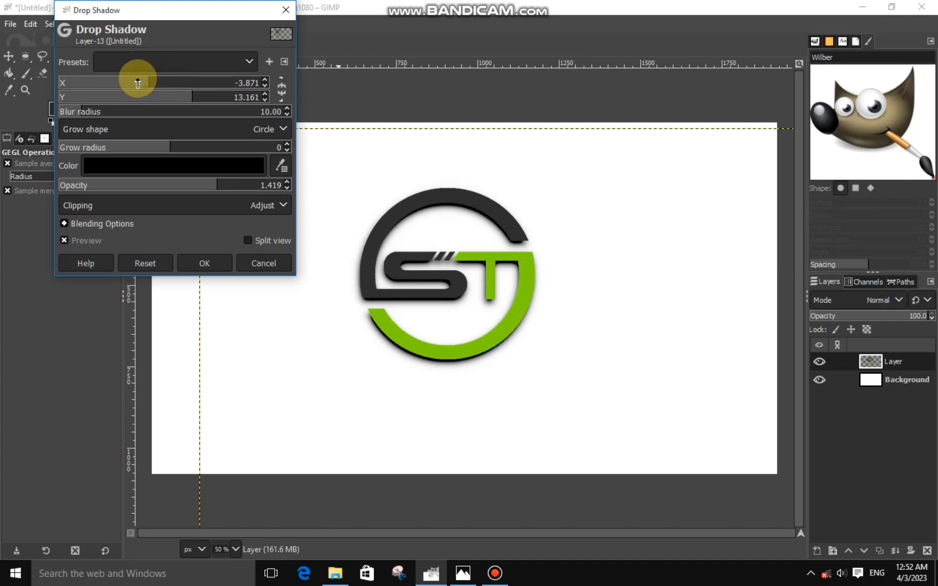
pyautogui.click(136, 78)
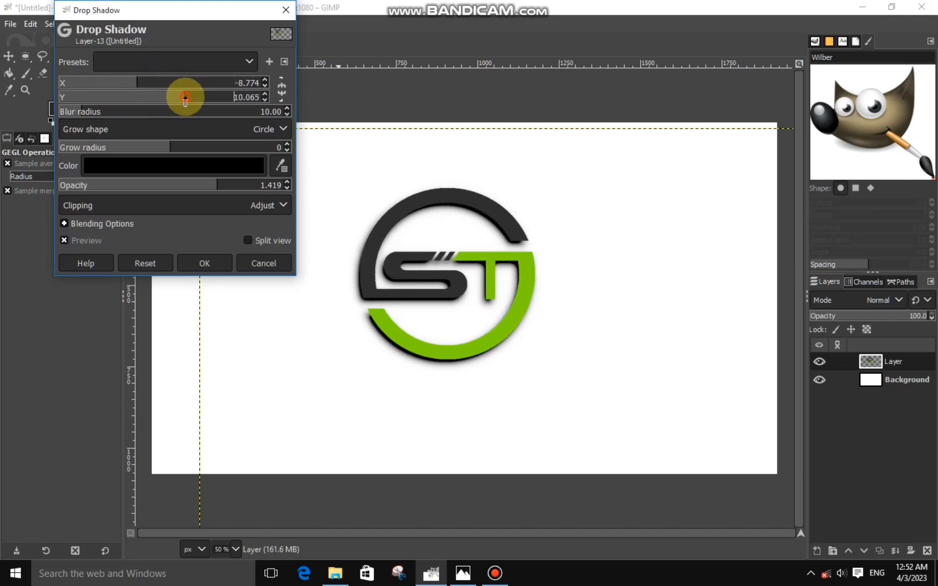
pyautogui.click(228, 185)
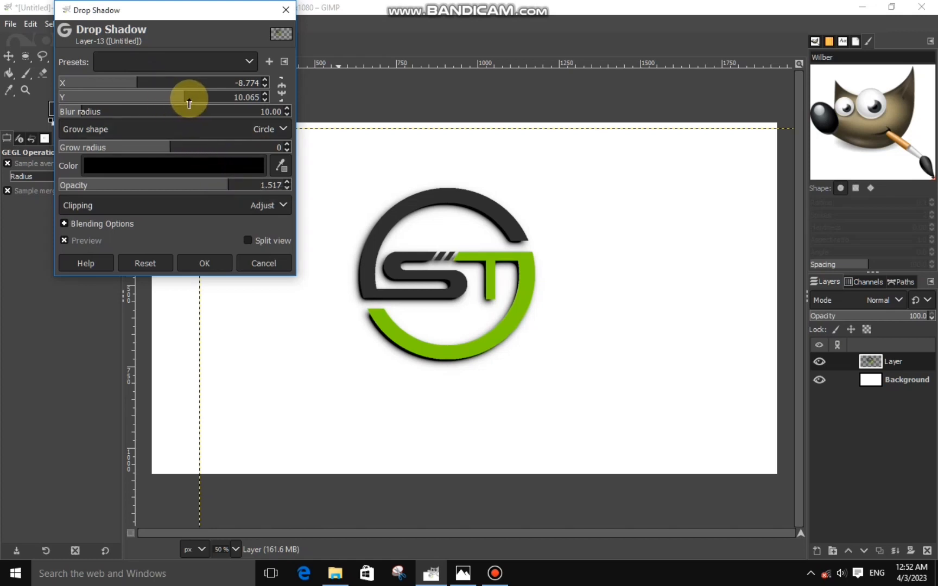
pyautogui.moveTo(193, 97); pyautogui.dragTo(131, 82)
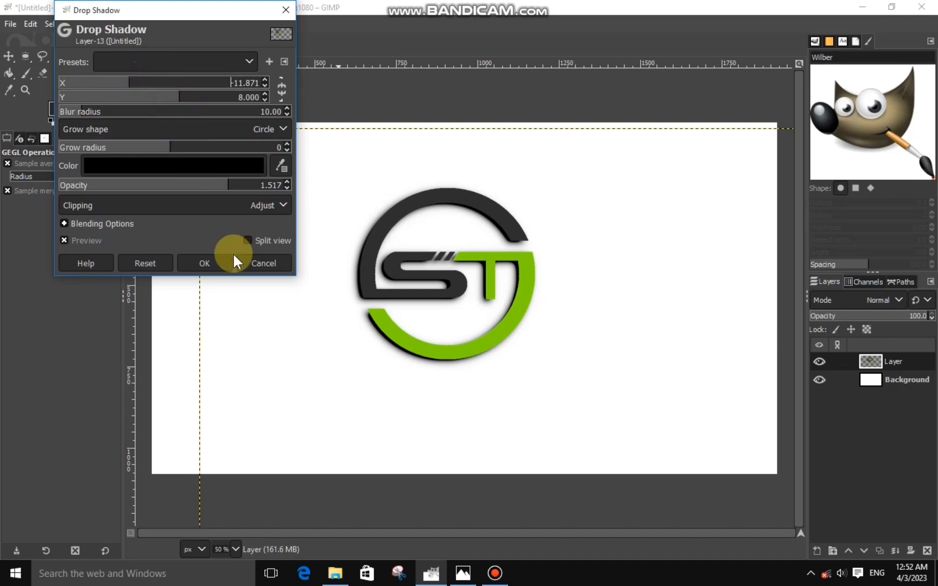
pyautogui.click(220, 263)
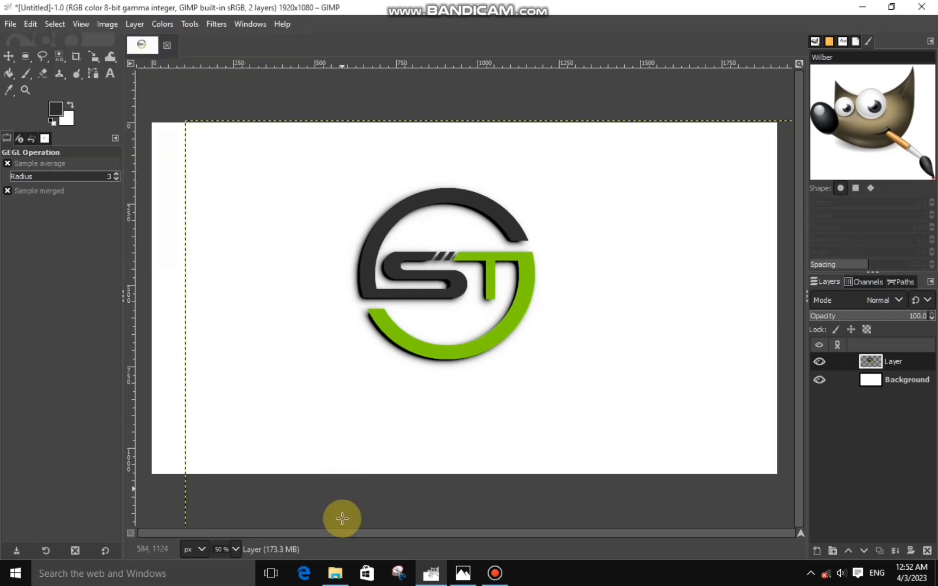
# - Bring the dark podium image 360_F_376483281 from the LOGO BACKGROUND folder in File Explorer into the GIMP image as a new layer
pyautogui.click(336, 576)
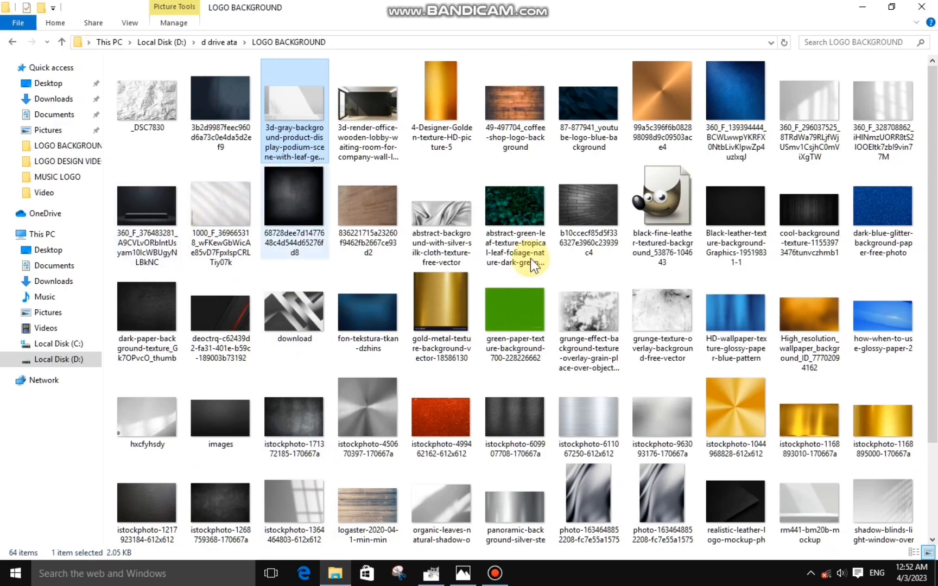
pyautogui.scroll(-1, 935, 234)
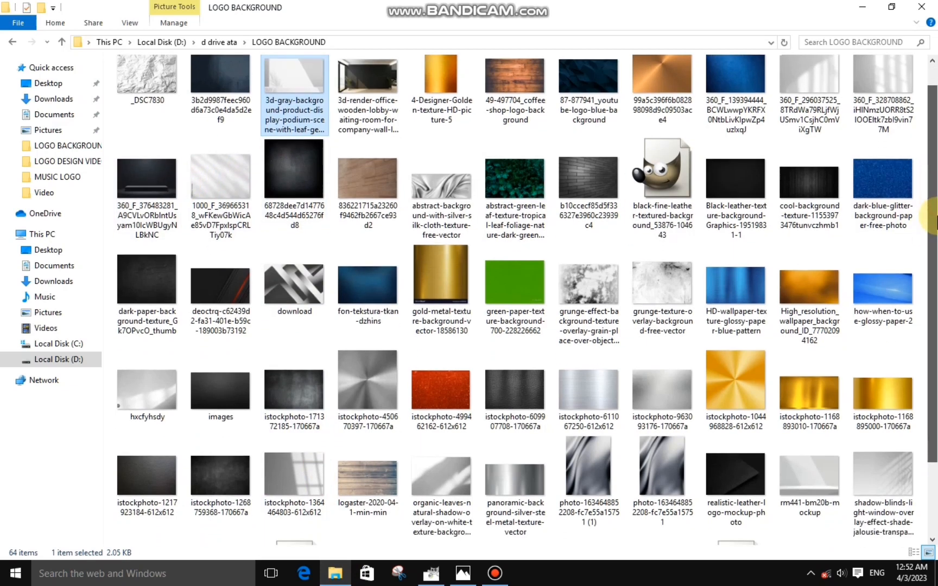
pyautogui.moveTo(935, 220)
pyautogui.mouseDown()
pyautogui.moveTo(935, 304)
pyautogui.moveTo(935, 209)
pyautogui.mouseUp()
pyautogui.click(164, 196)
pyautogui.moveTo(165, 195); pyautogui.dragTo(447, 335)
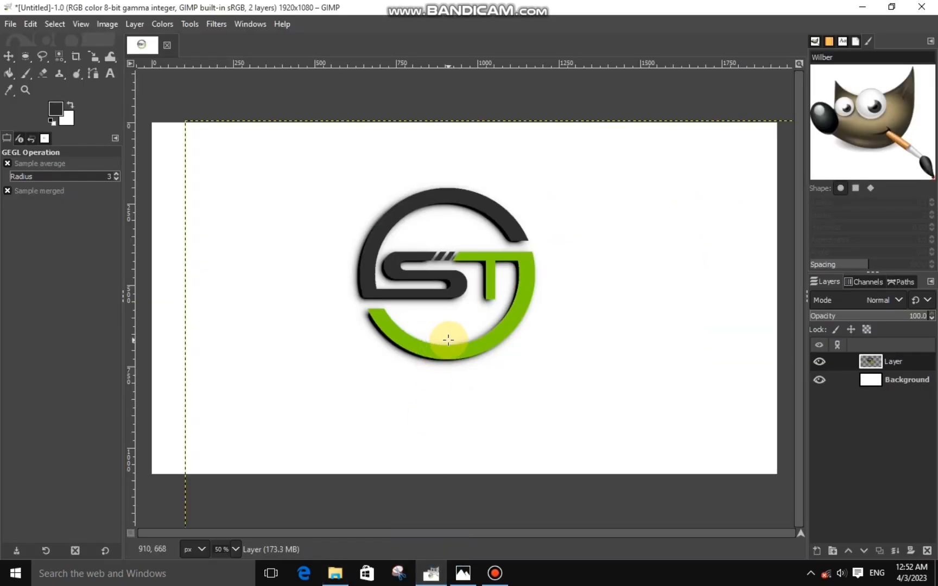
# - Scale the podium image layer to 1968 × 1312 px to cover the canvas and place it below the logo layer
pyautogui.click(94, 56)
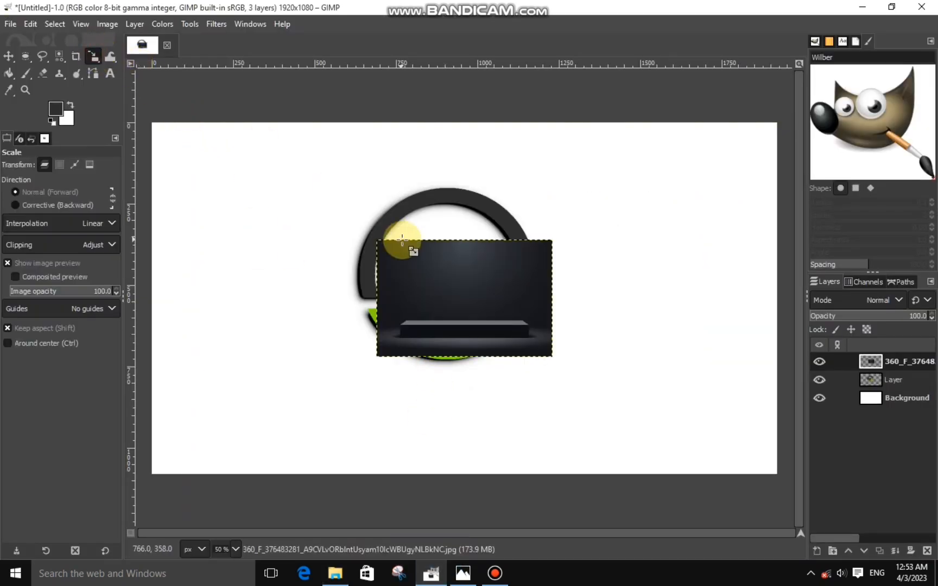
pyautogui.moveTo(398, 231); pyautogui.dragTo(121, 157)
pyautogui.moveTo(444, 277); pyautogui.dragTo(737, 352)
pyautogui.click(748, 165)
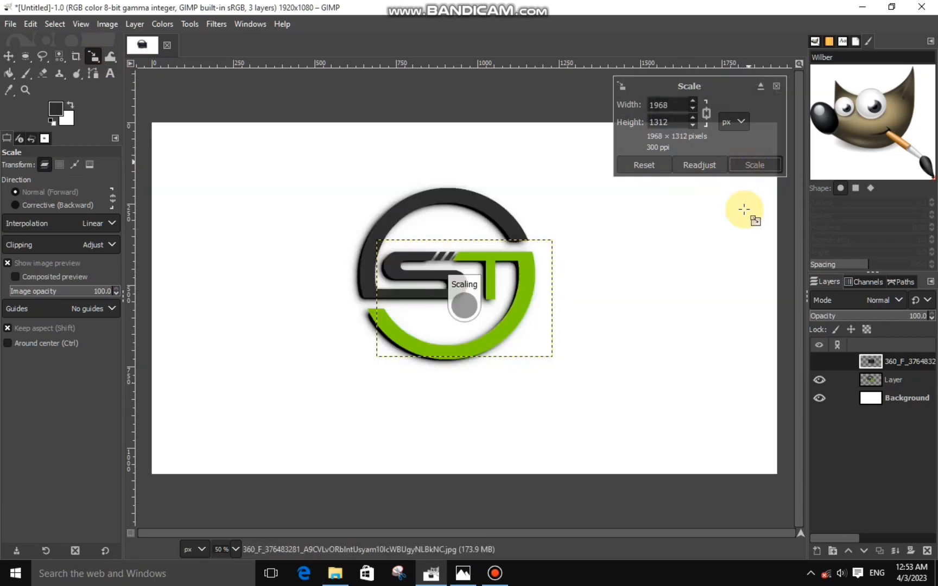
pyautogui.moveTo(870, 360)
pyautogui.mouseDown()
pyautogui.moveTo(873, 392)
pyautogui.moveTo(870, 379)
pyautogui.mouseUp()
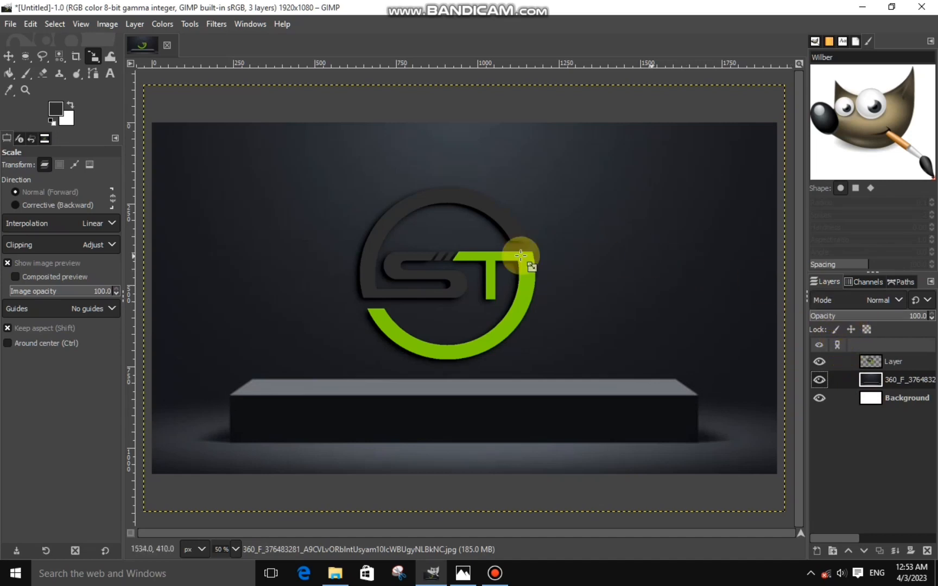
# - Add white-gray-abstract-gritty-paper-texture-overlay-splattered-vintage-grunge-photo.jpg from the LOGO BACKGROUND folder as a new layer above the logo layer
pyautogui.click(861, 362)
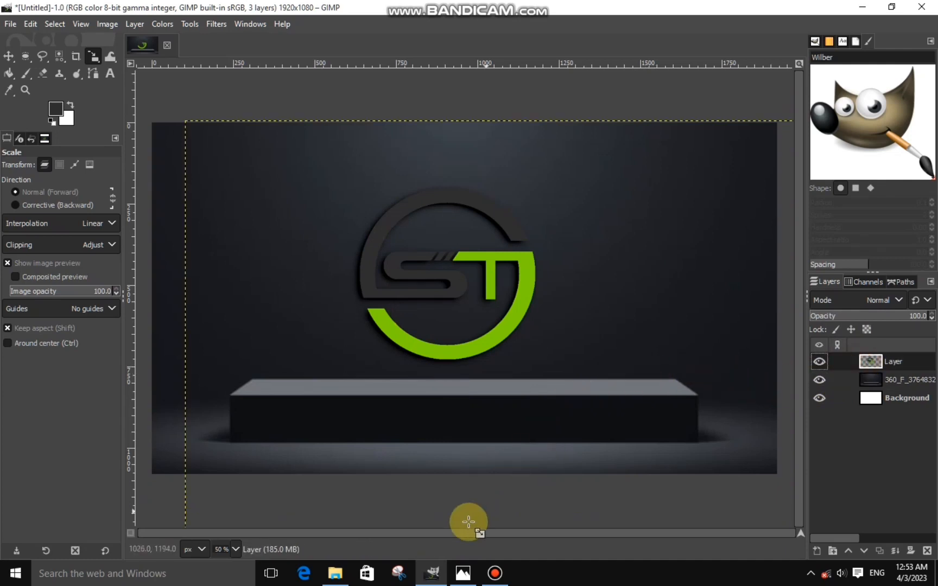
pyautogui.click(335, 571)
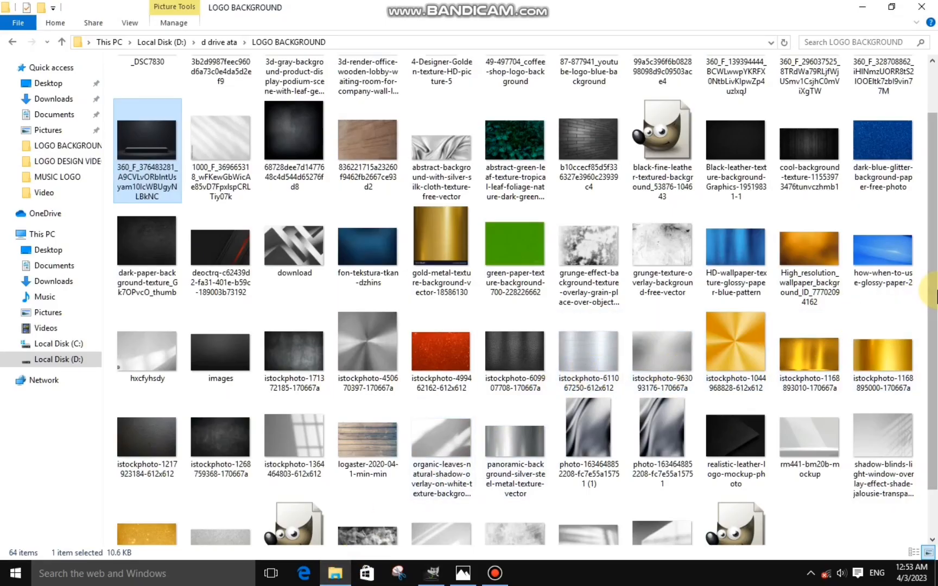
pyautogui.scroll(-1, 924, 306)
pyautogui.moveTo(529, 505); pyautogui.dragTo(188, 158)
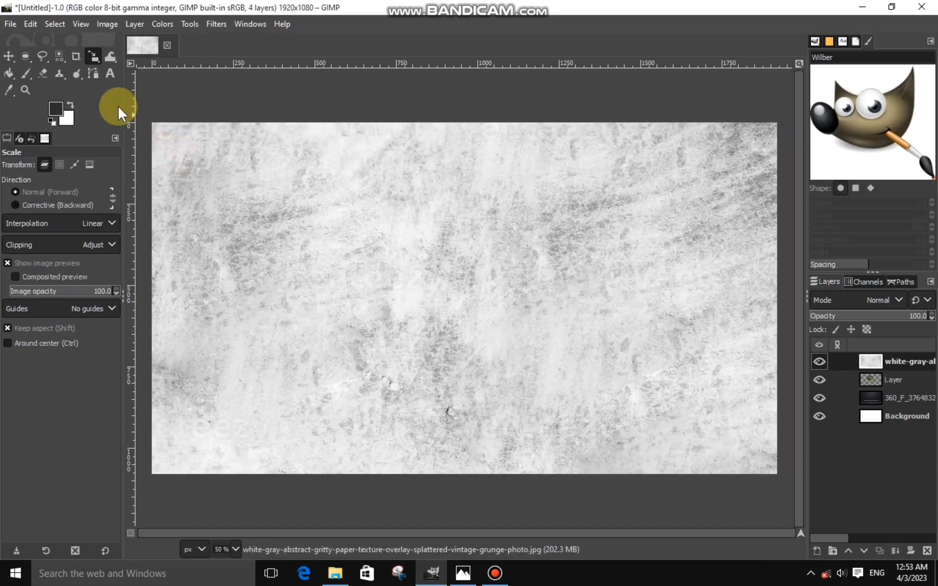
# - Scale the grunge texture layer down and position it so that it just covers the ST logo
pyautogui.moveTo(314, 220); pyautogui.dragTo(433, 279)
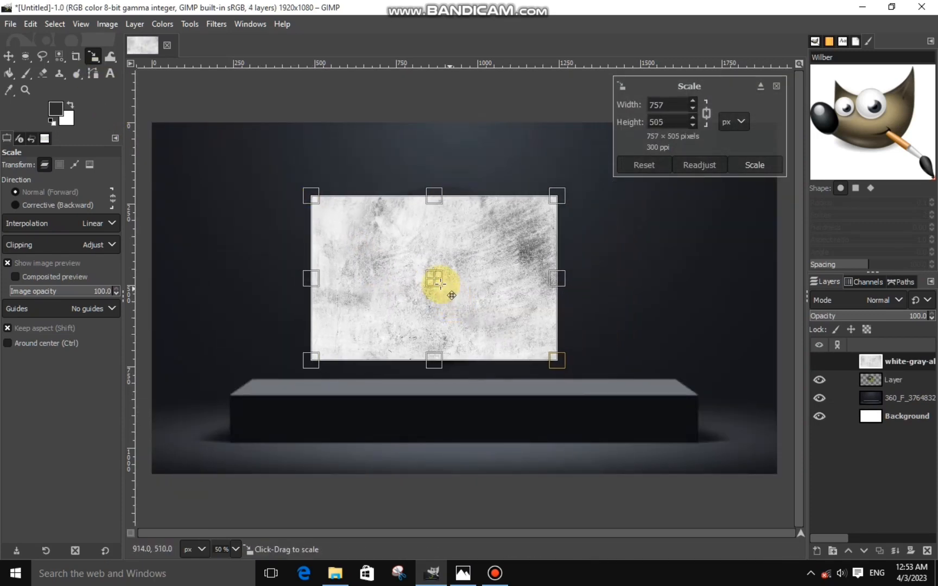
pyautogui.moveTo(309, 304); pyautogui.dragTo(416, 266)
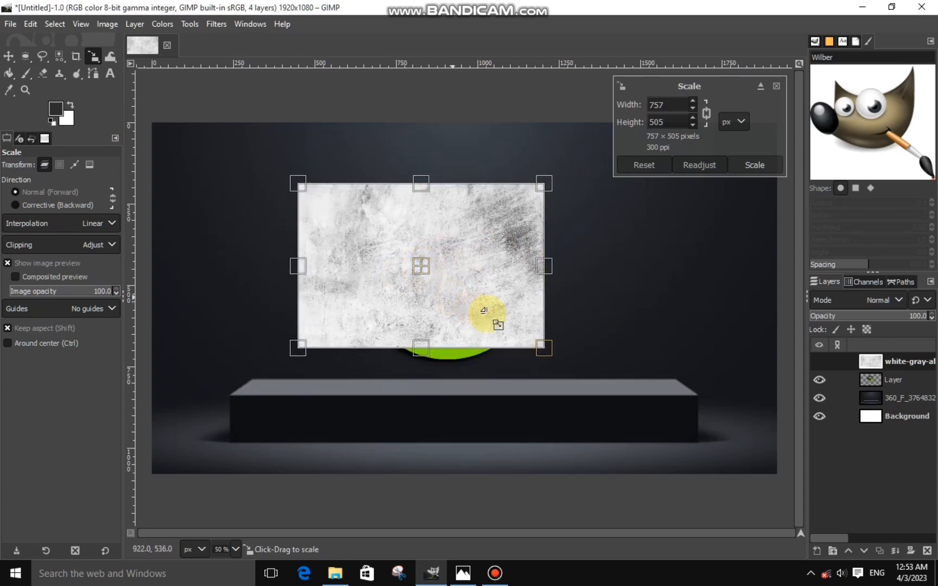
pyautogui.moveTo(505, 323)
pyautogui.mouseDown()
pyautogui.moveTo(516, 339)
pyautogui.moveTo(513, 325)
pyautogui.mouseUp()
pyautogui.click(758, 166)
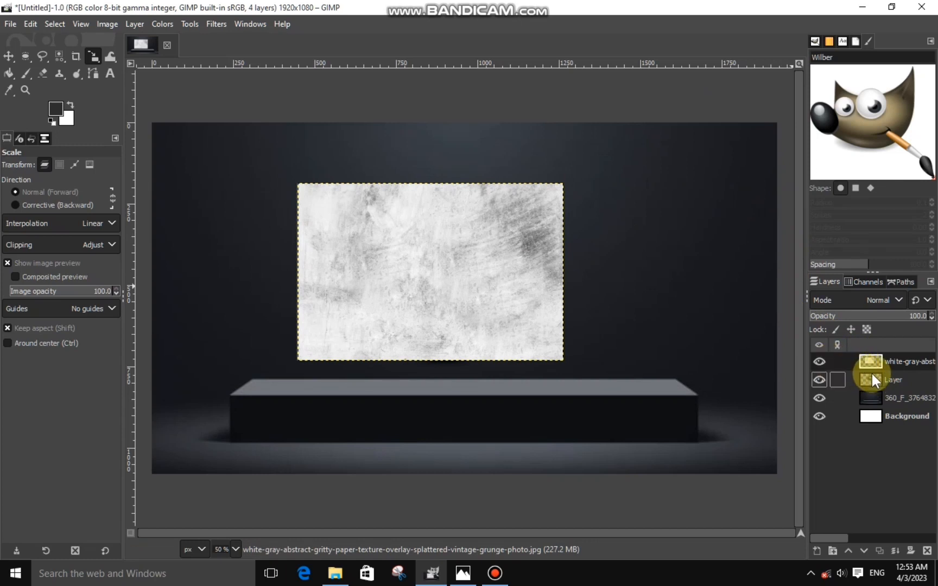
pyautogui.click(885, 382)
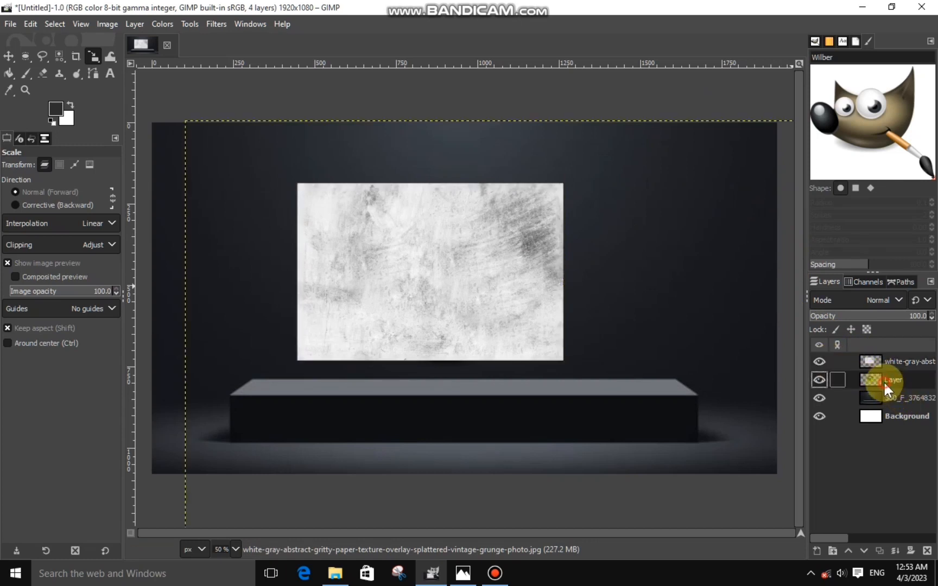
pyautogui.rightClick(883, 381)
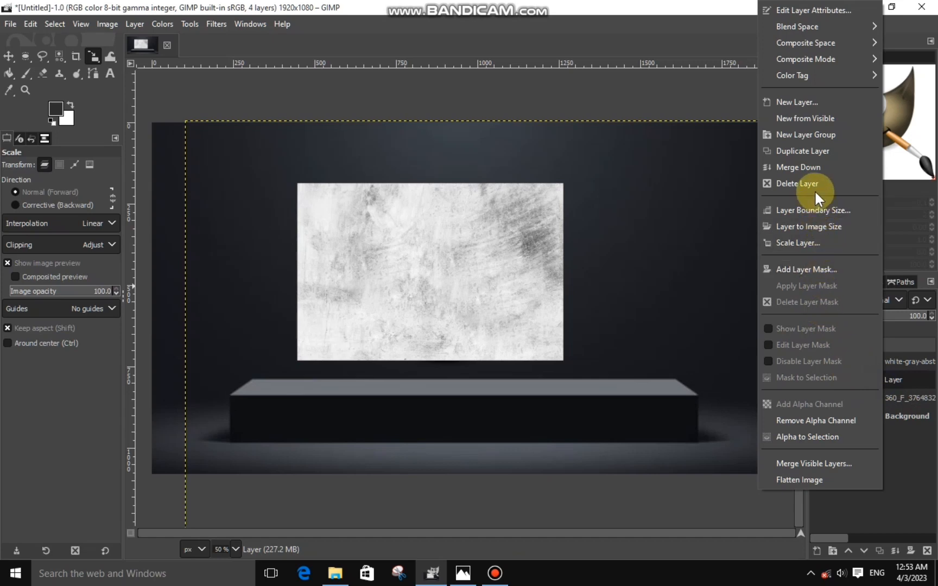
pyautogui.click(810, 259)
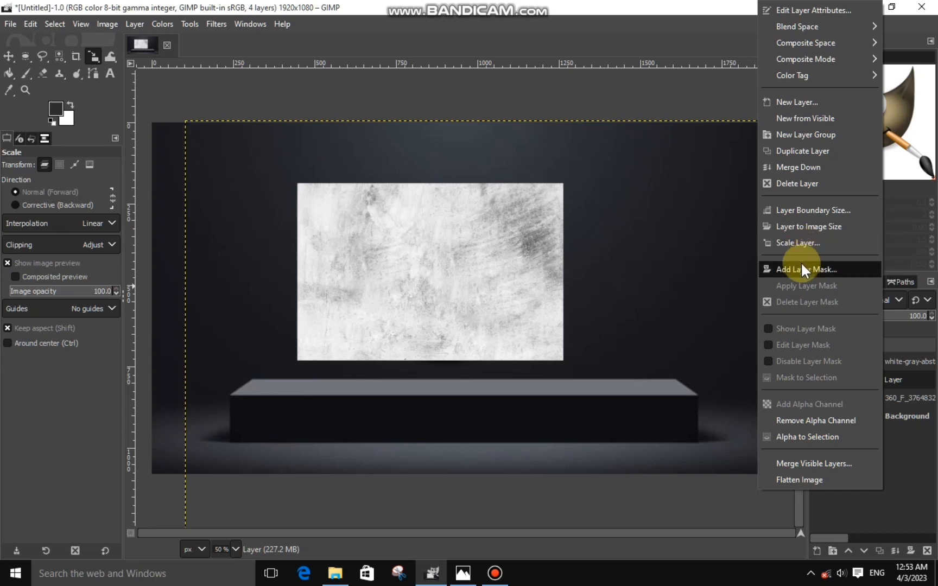
pyautogui.click(730, 274)
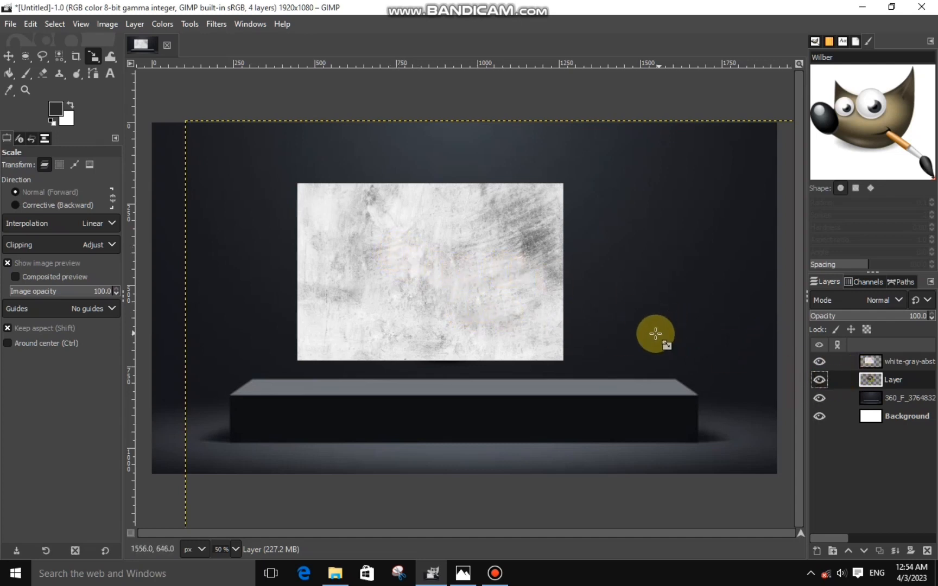
# - Create a selection from the logo layer's alpha, make the grunge texture layer active and invert the selection
pyautogui.rightClick(868, 377)
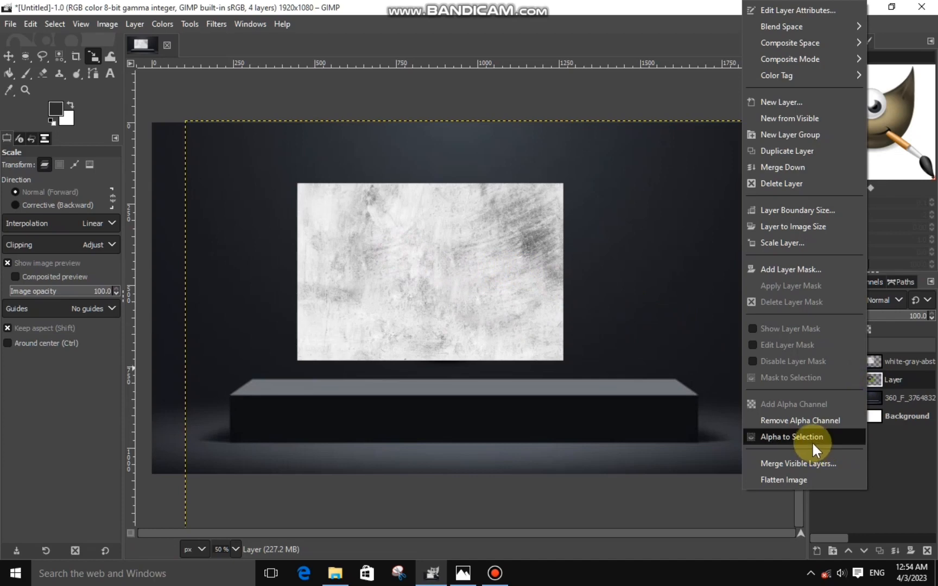
pyautogui.click(815, 441)
pyautogui.click(859, 359)
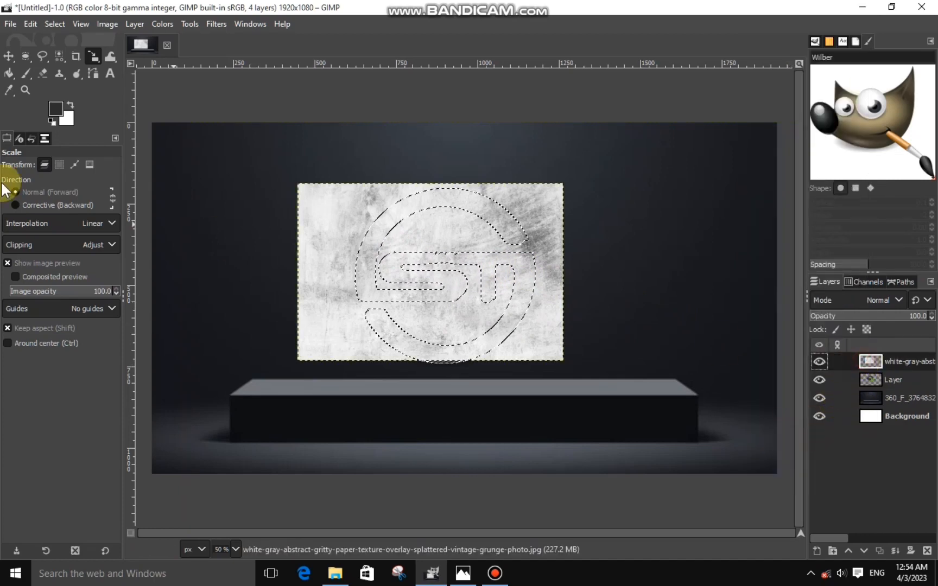
pyautogui.click(57, 24)
pyautogui.click(70, 75)
# - Cut away the texture outside the logo shape and set the texture layer's blend mode to Overlay
pyautogui.rightClick(260, 193)
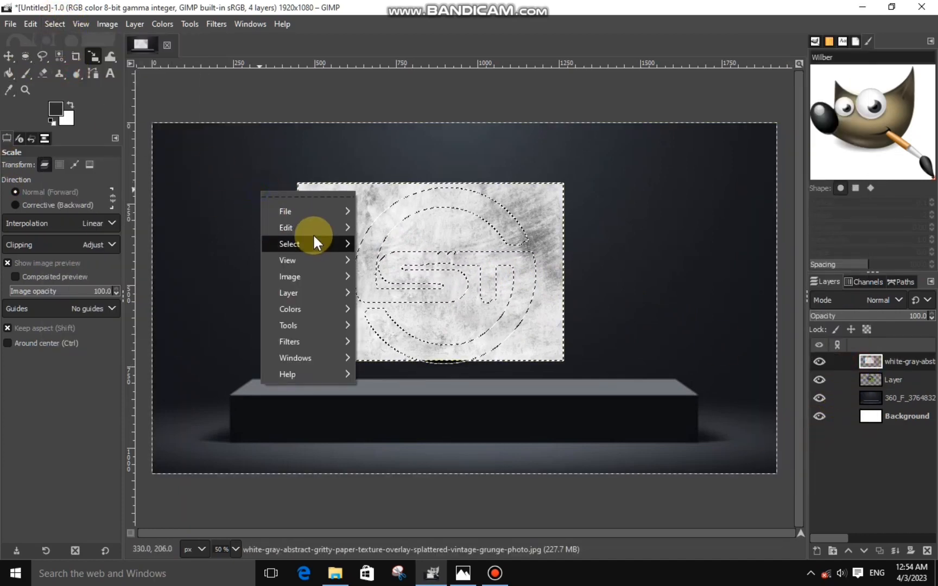
pyautogui.moveTo(318, 228)
pyautogui.click(410, 213)
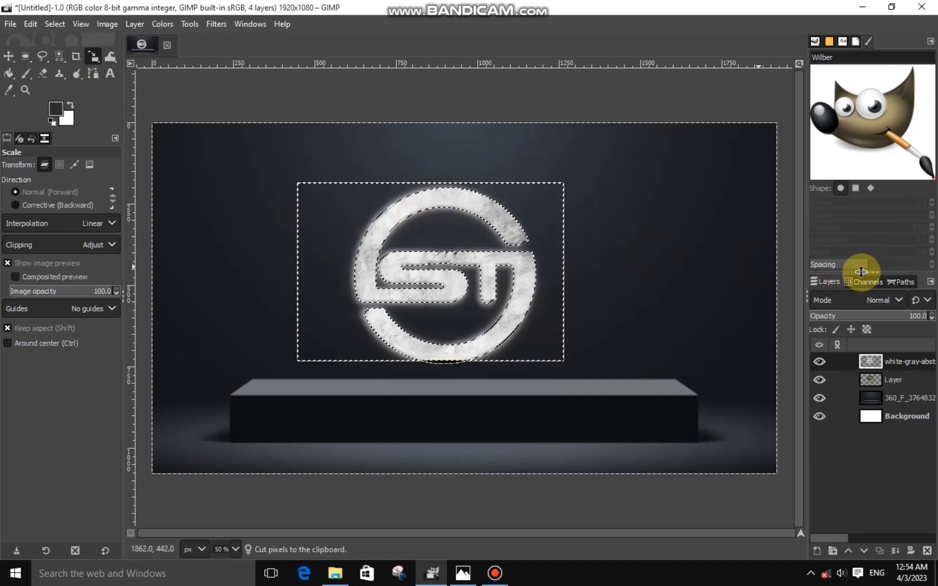
pyautogui.click(886, 297)
pyautogui.click(868, 281)
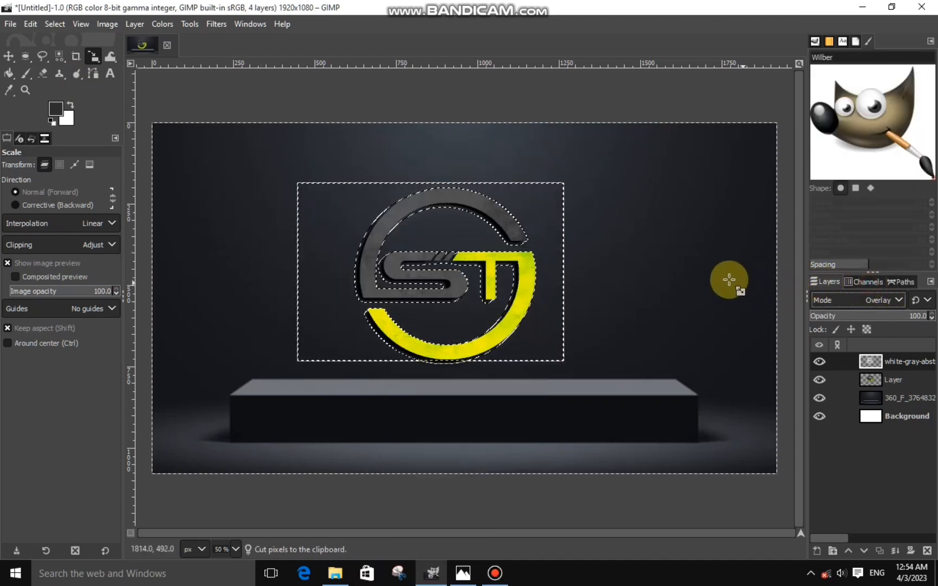
# - Clear the selection and merge the grunge texture layer down into the logo layer
pyautogui.hotkey('shift', 'ctrl', 'a')
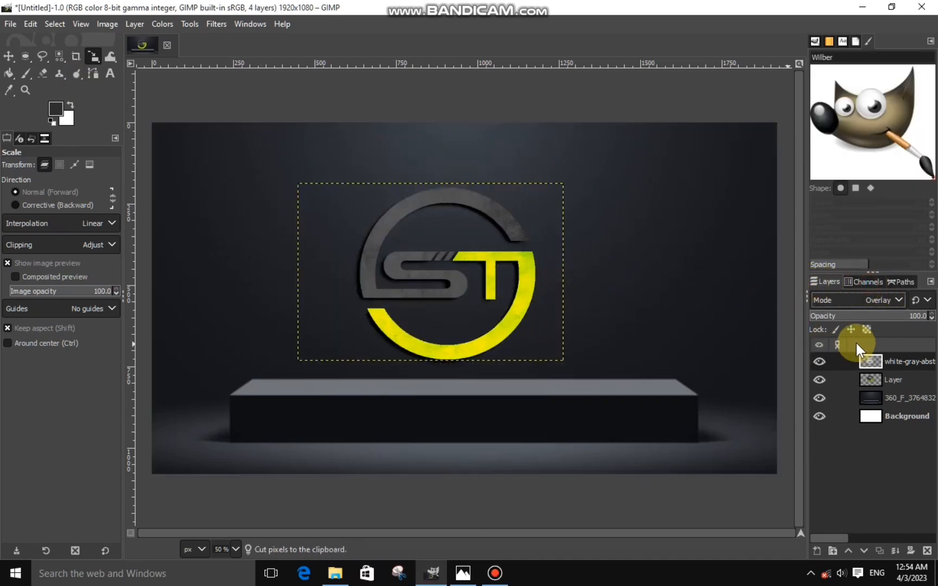
pyautogui.rightClick(879, 358)
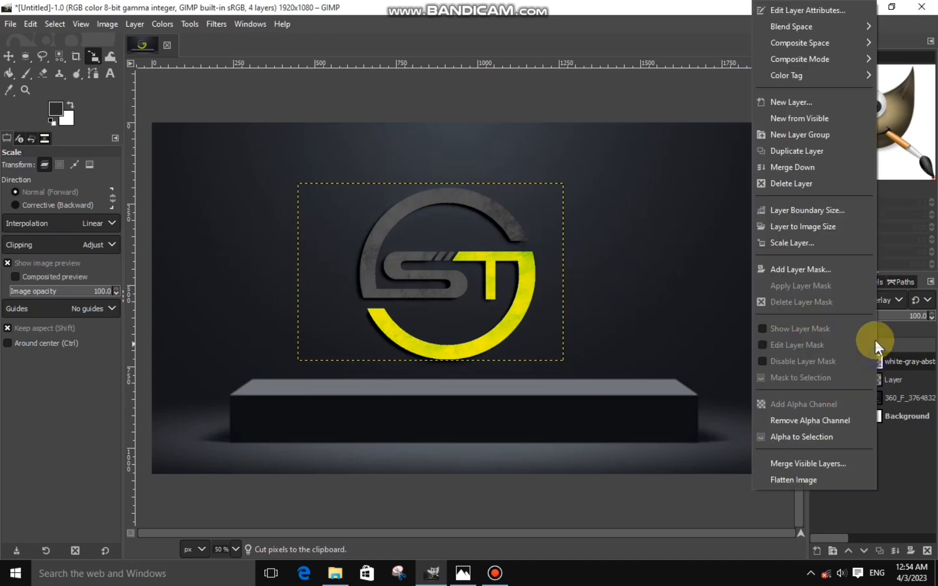
pyautogui.click(800, 169)
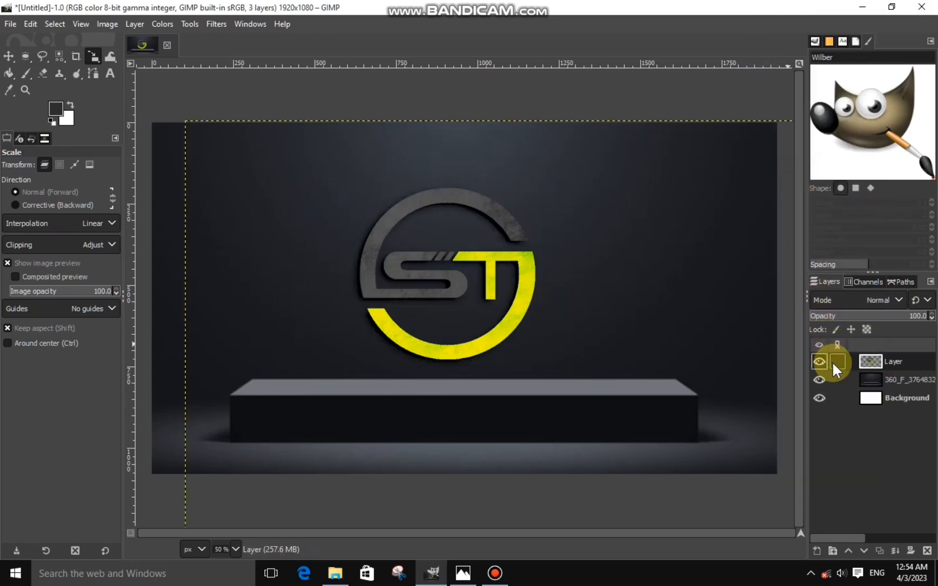